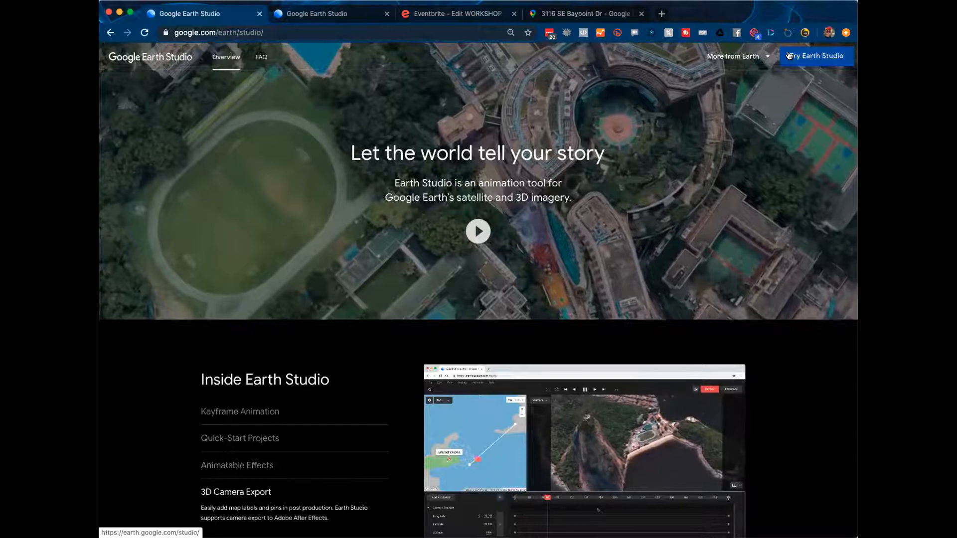
Step: Open Earth Studio (earth.google.com/studio) in a new browser tab from the Try Earth Studio link
click(789, 55)
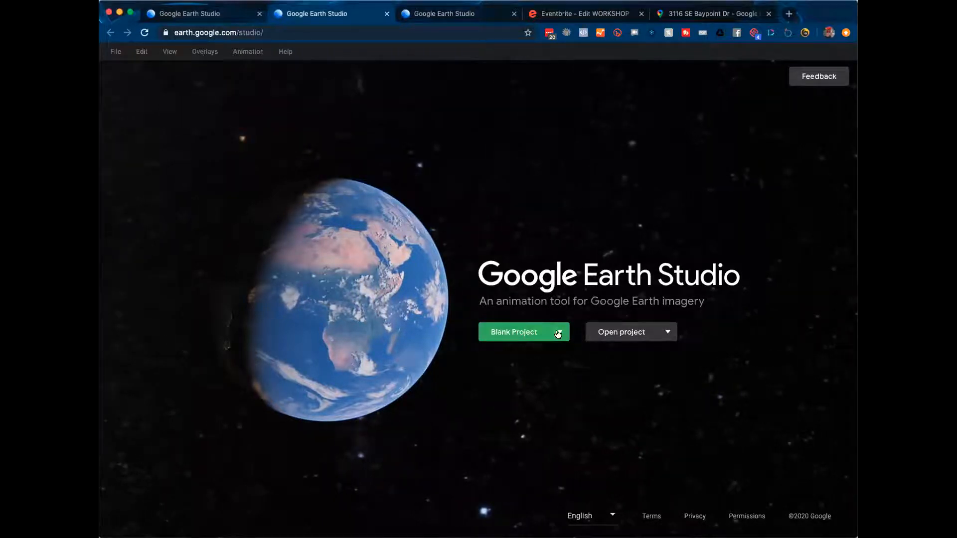
Step: Choose Quick Starts from the Blank Project dropdown to show the template gallery
click(558, 333)
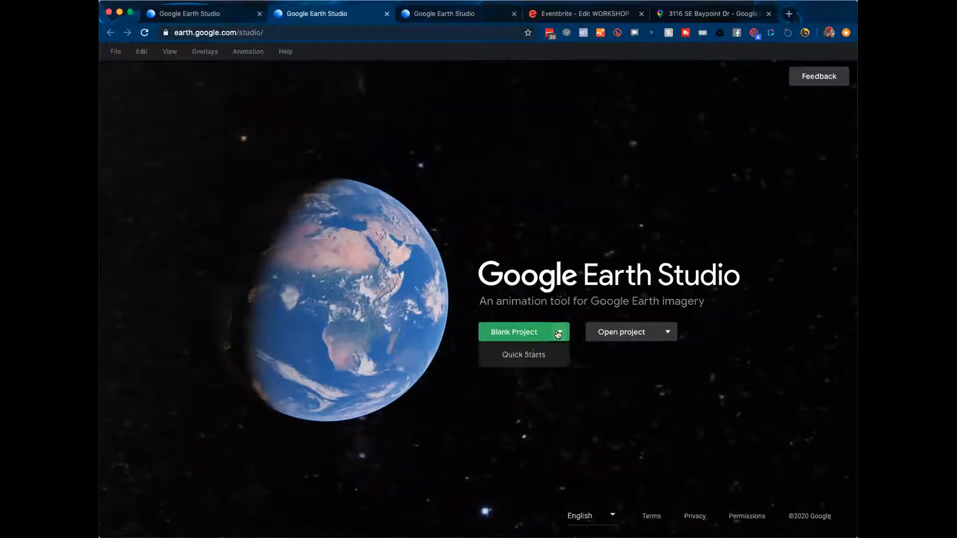
click(516, 353)
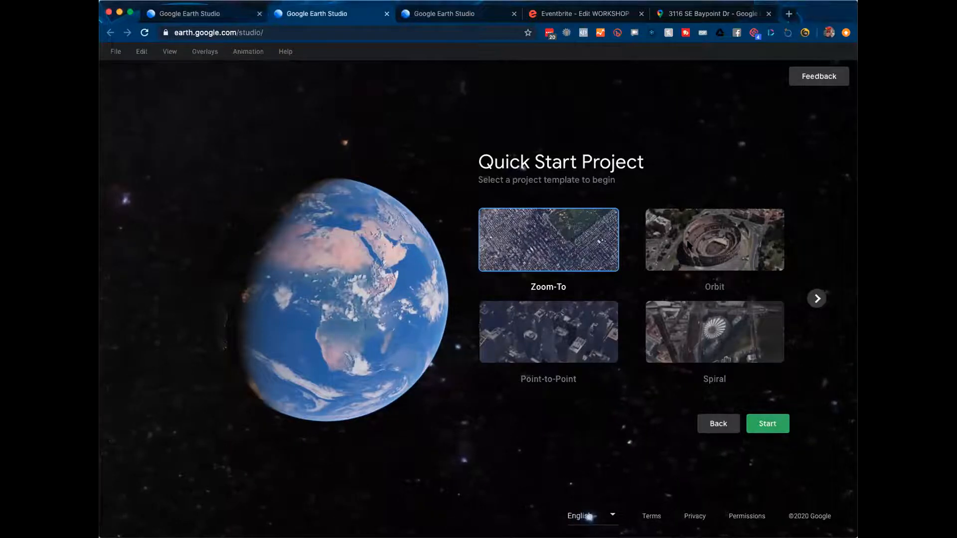
Step: Preview the Orbit, Point-to-Point and Spiral templates, then start a Fly-To and Orbit project
click(704, 222)
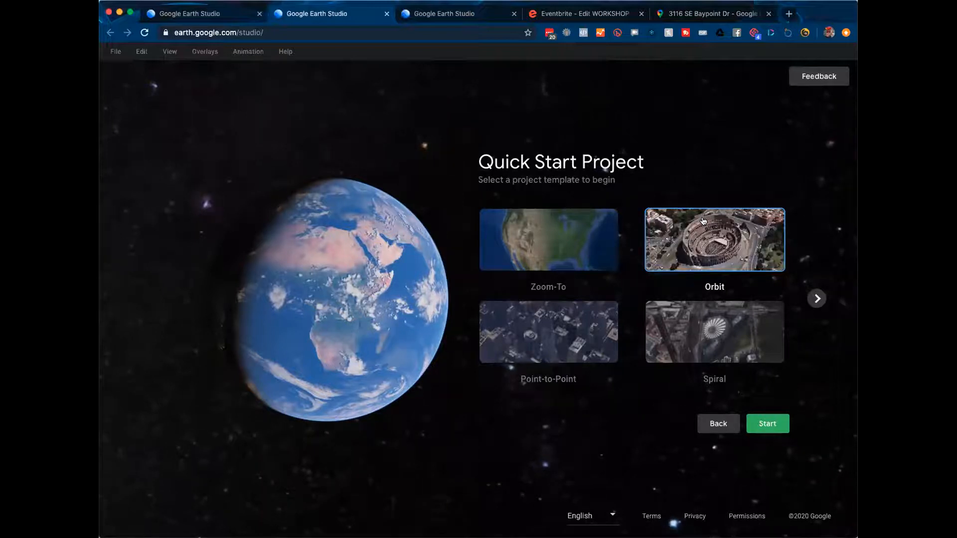
click(567, 344)
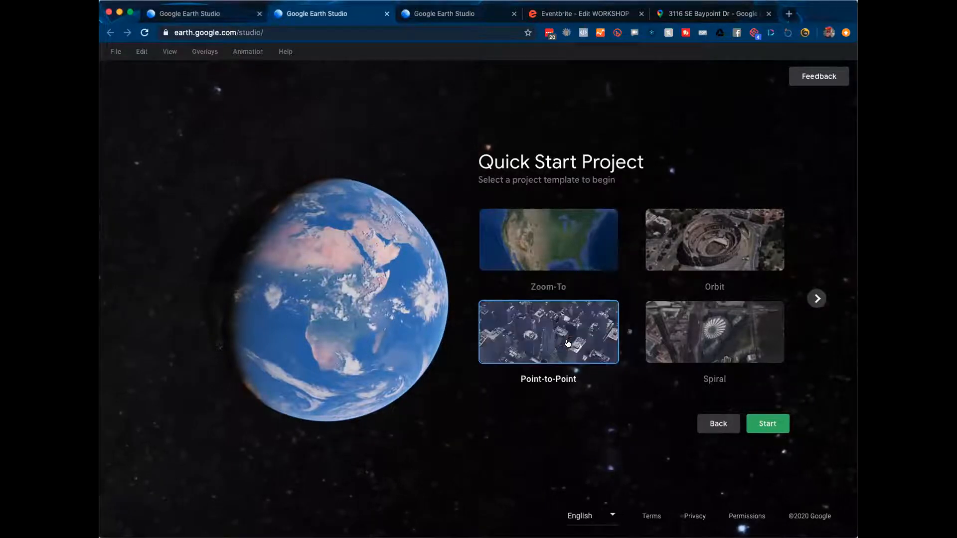
click(739, 328)
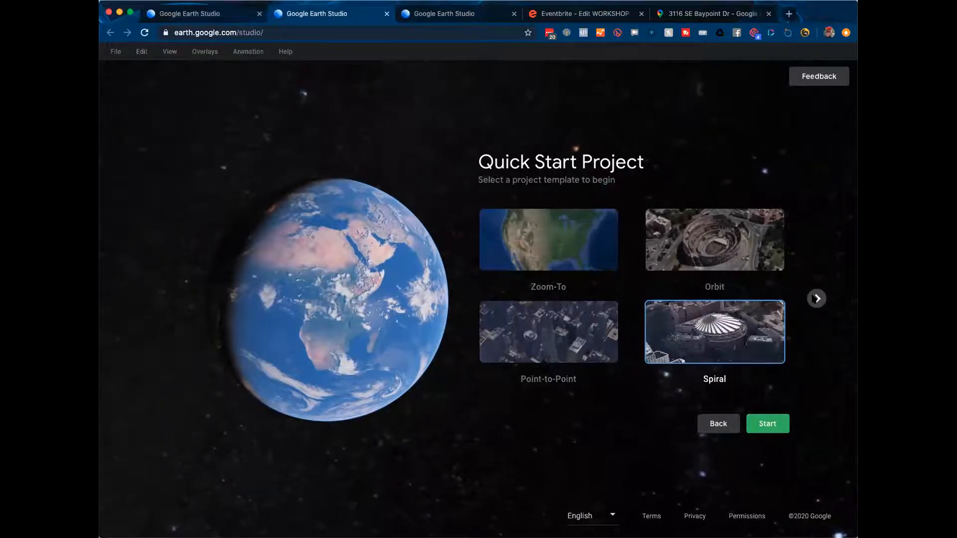
click(815, 298)
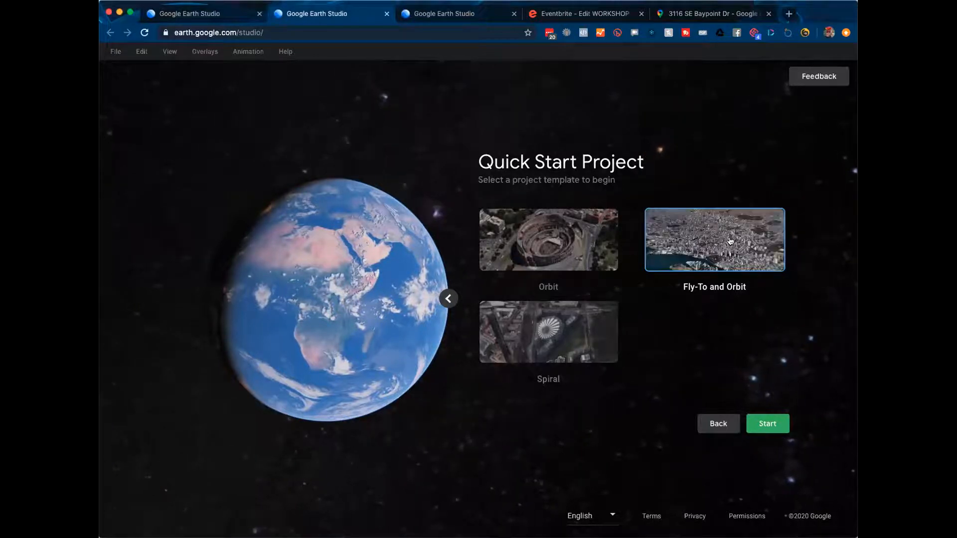
click(767, 426)
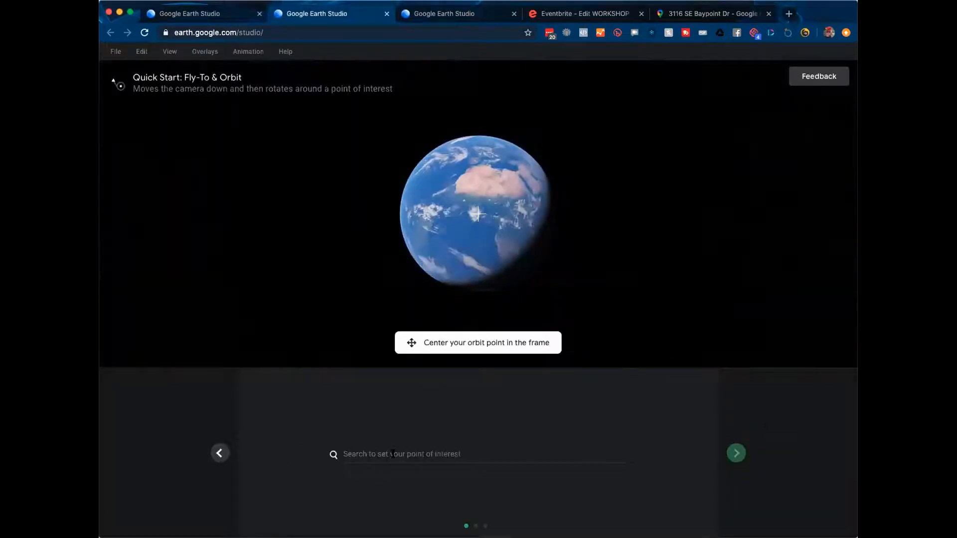
click(392, 454)
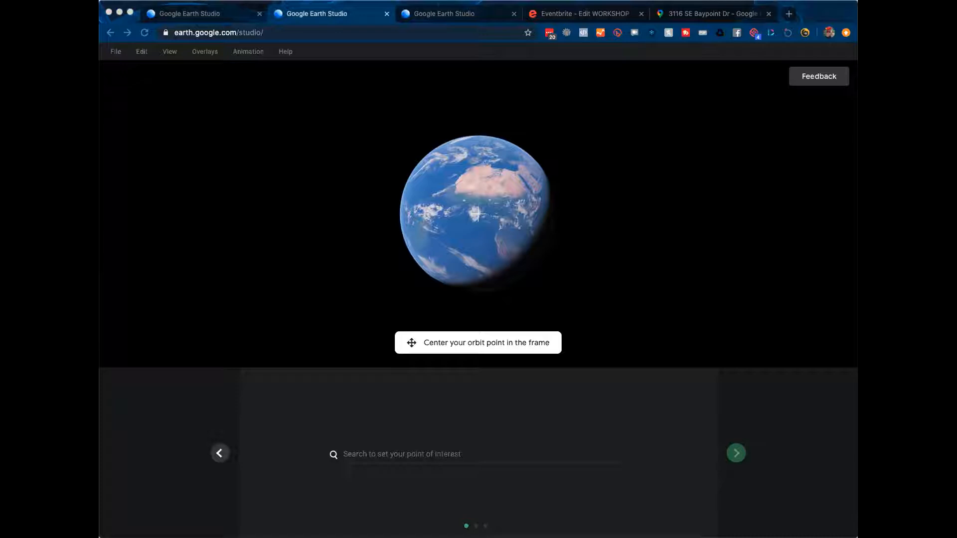
Step: Replace the recent search with the pasted Vancouver, WA house address, clearing a mistakenly pasted link
click(368, 456)
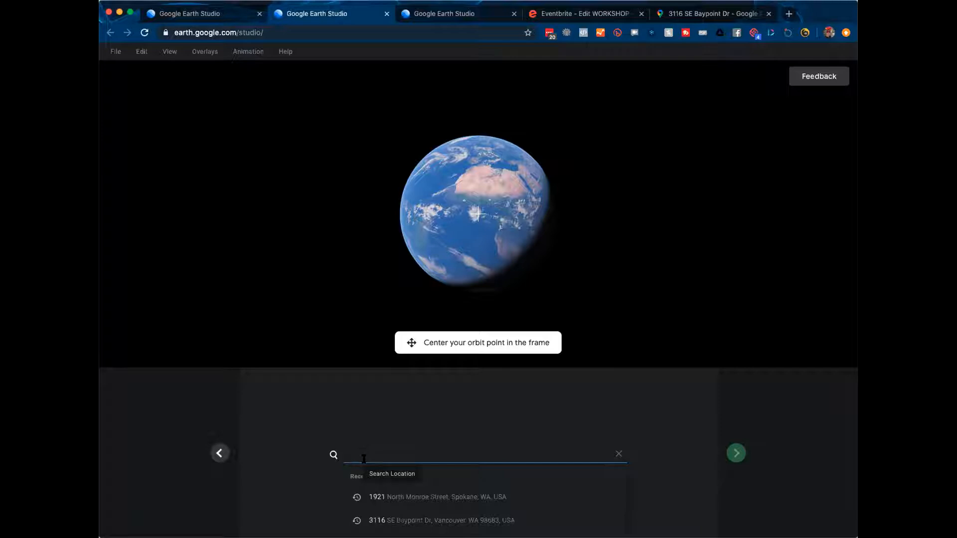
key(Down)
key(Return)
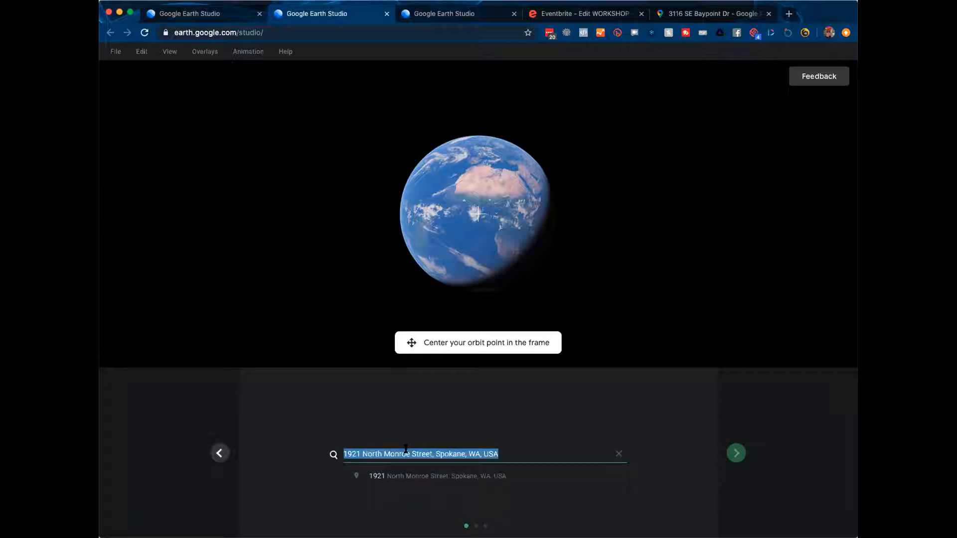
click(518, 454)
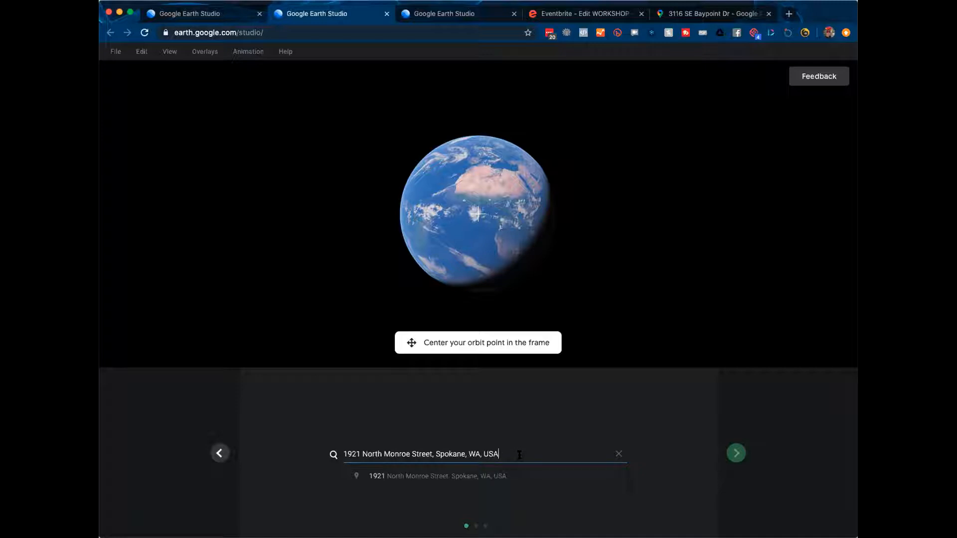
triple_click(519, 455)
key(super+v)
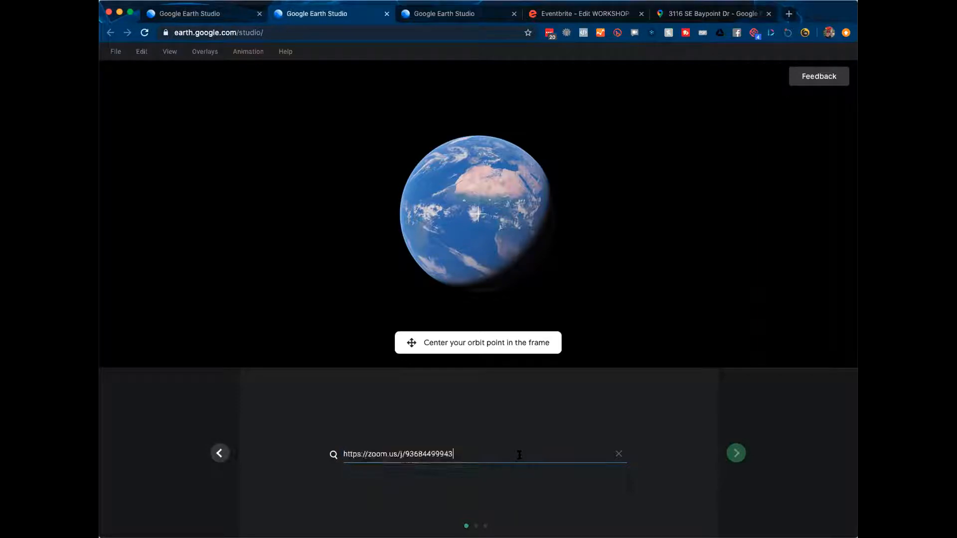
triple_click(519, 455)
key(BackSpace)
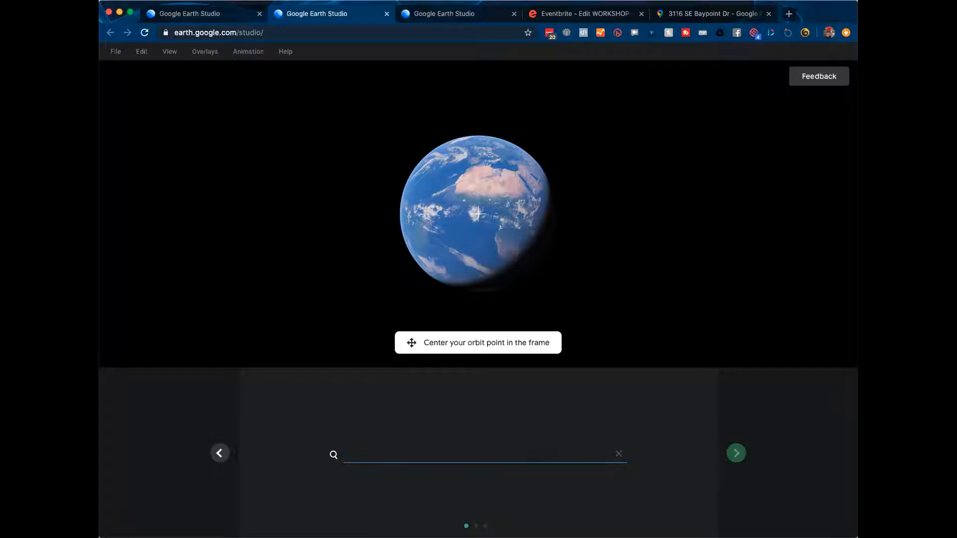
click(421, 454)
Step: Pick the Vancouver house address suggestion, centre the house under the orbit target, and continue
click(437, 522)
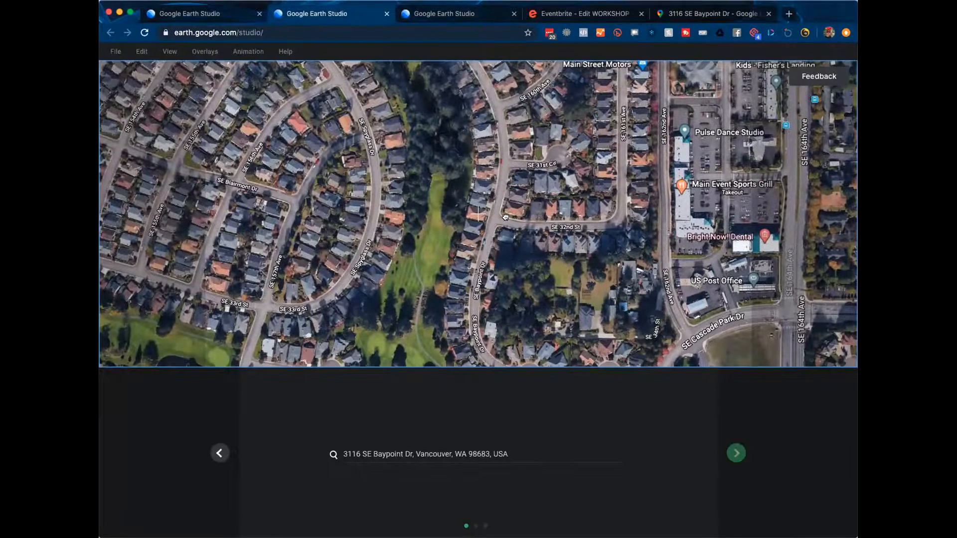
drag(495, 232, 493, 255)
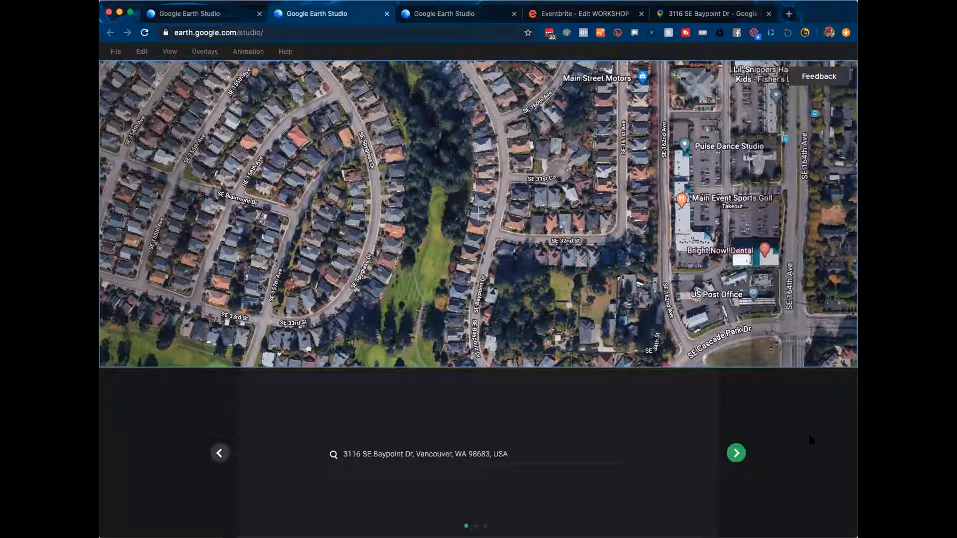
click(736, 453)
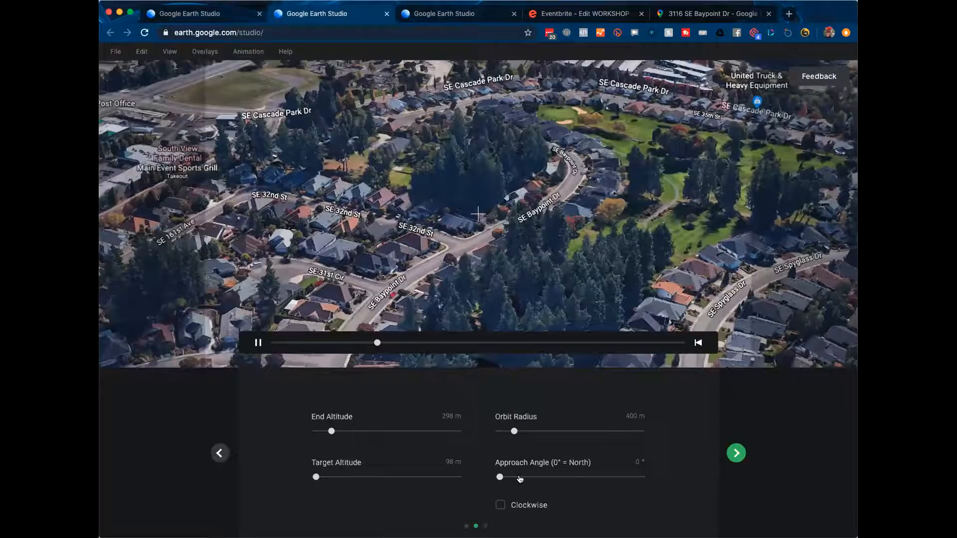
Step: Settle the approach angle at 90° after trying 270°, replaying the fly-in preview from the start
click(535, 477)
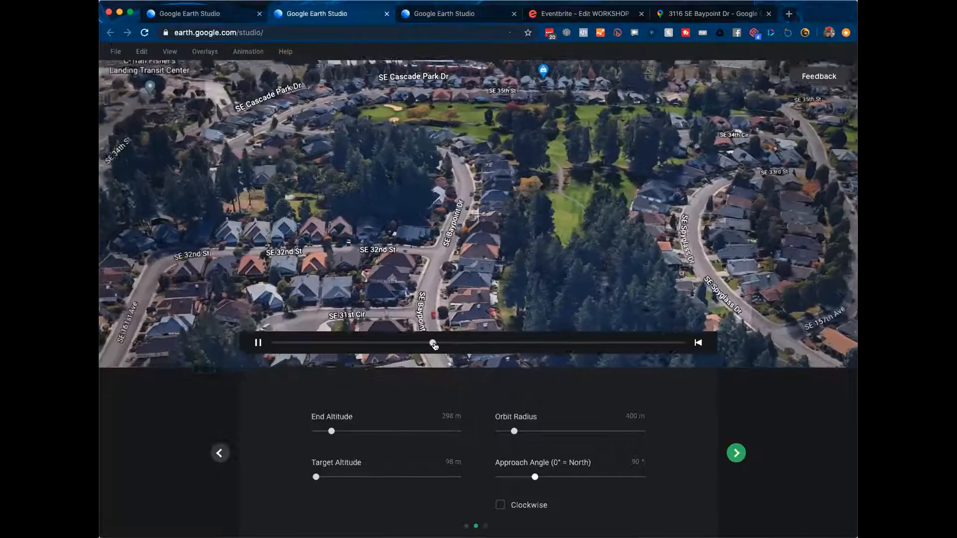
drag(433, 342, 134, 370)
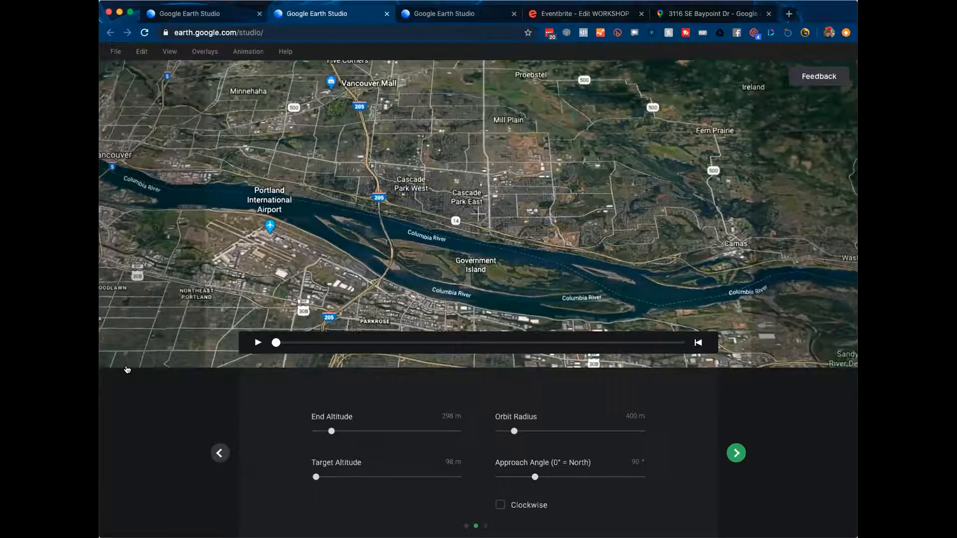
key(space)
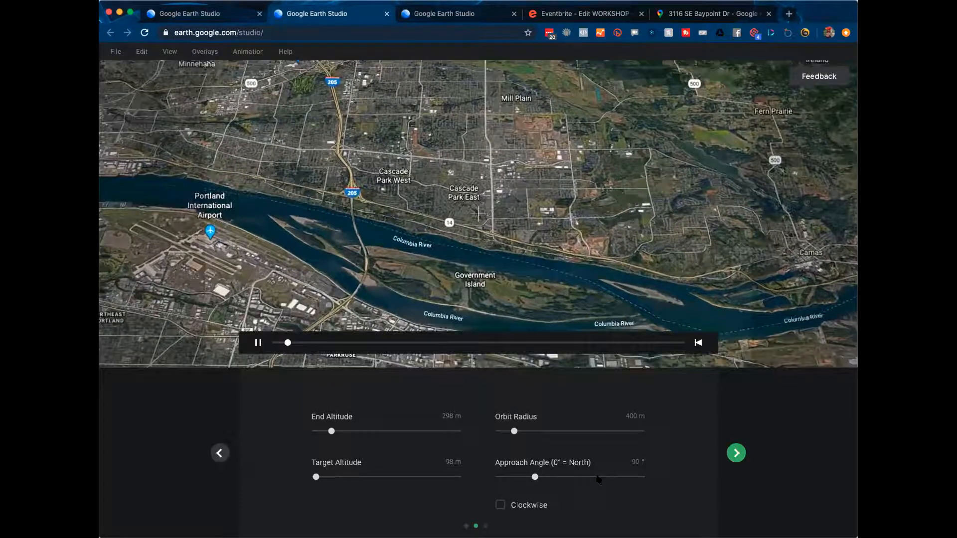
click(605, 477)
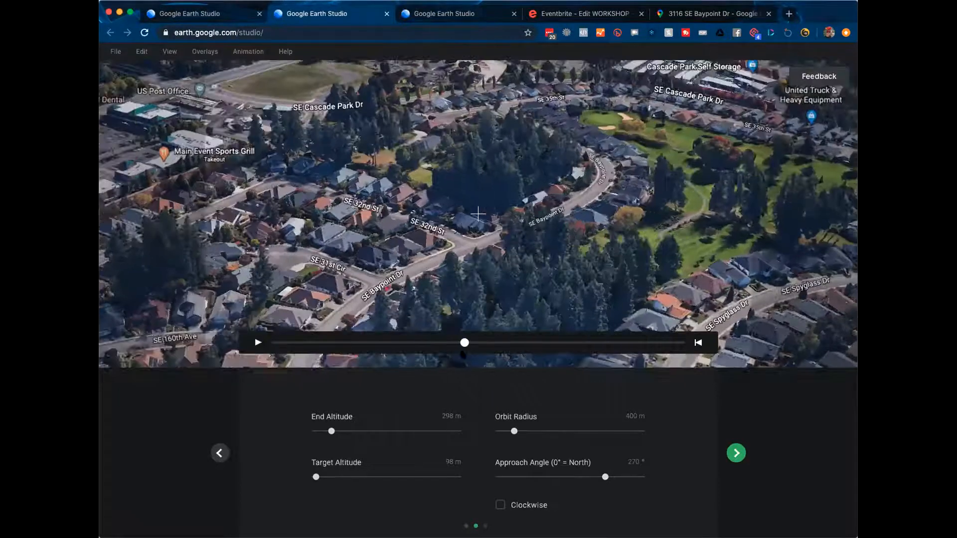
drag(467, 343, 541, 343)
drag(605, 477, 535, 477)
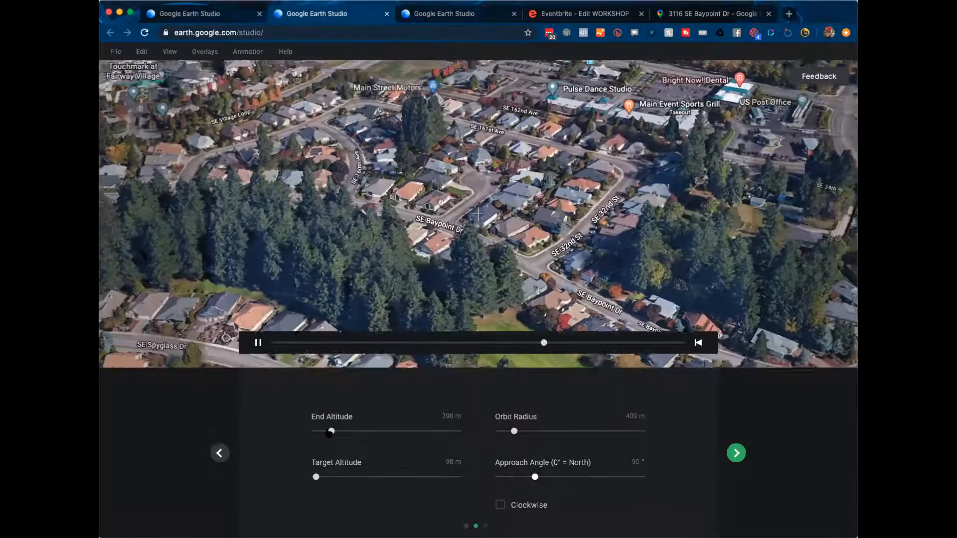
Step: Raise the end altitude to 340 m, returning target altitude to 98 m after testing 297 m and 427 m
click(330, 432)
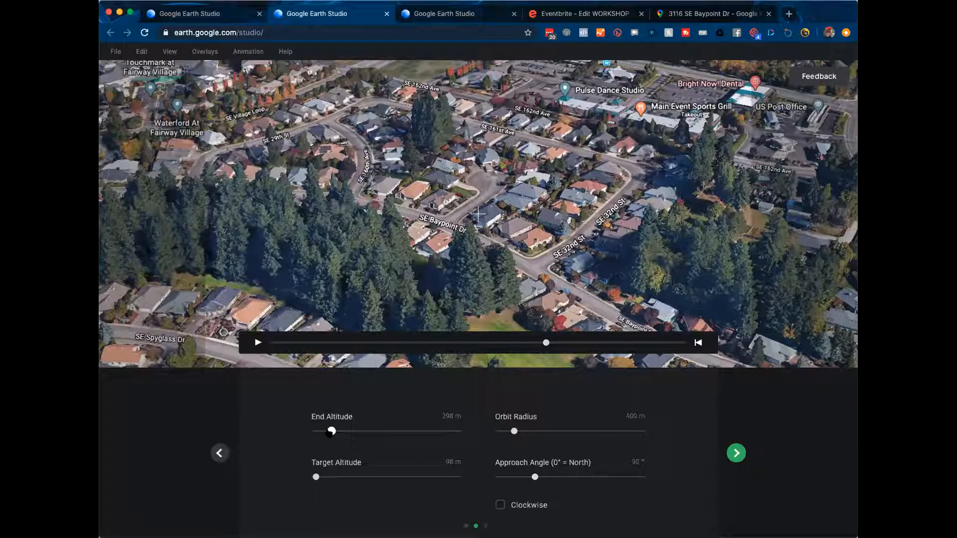
drag(330, 432, 321, 430)
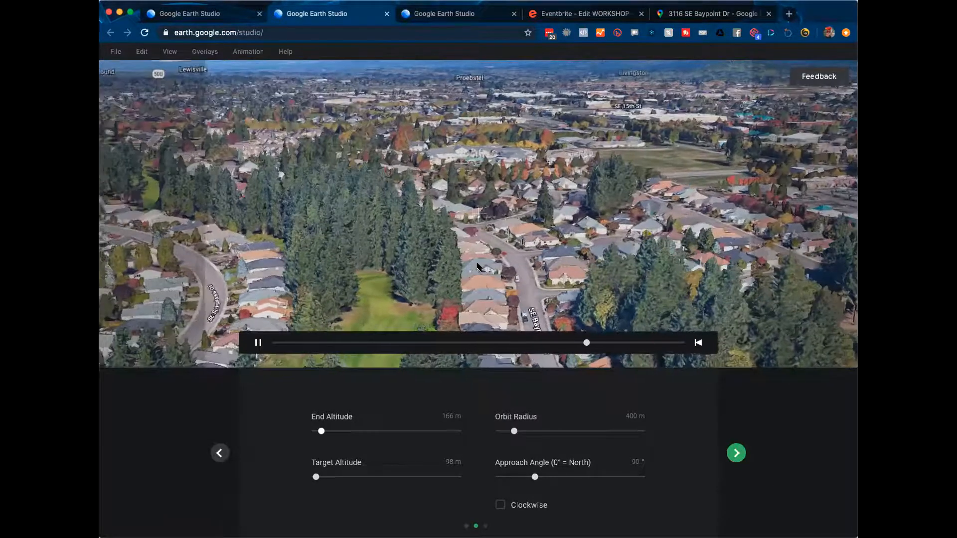
drag(321, 431, 335, 431)
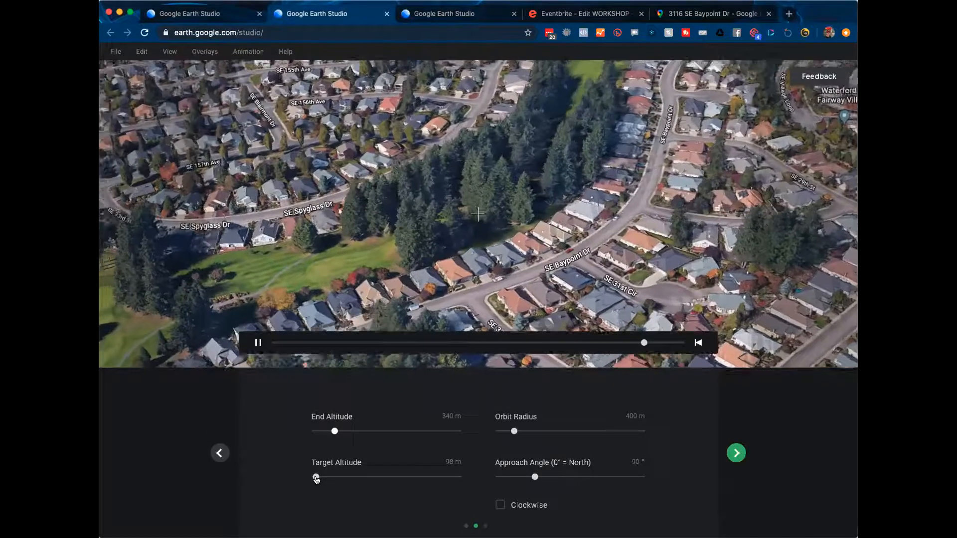
drag(316, 478, 331, 477)
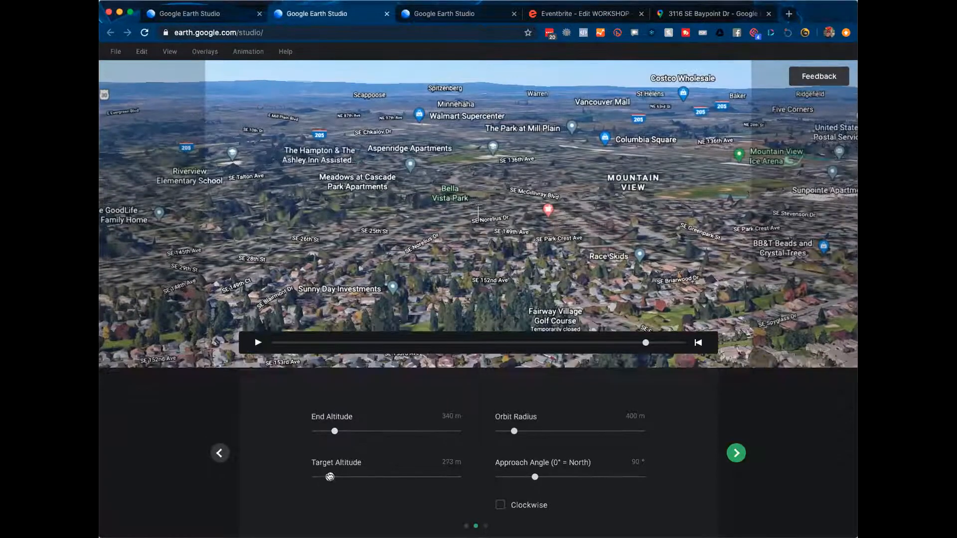
drag(329, 477, 304, 472)
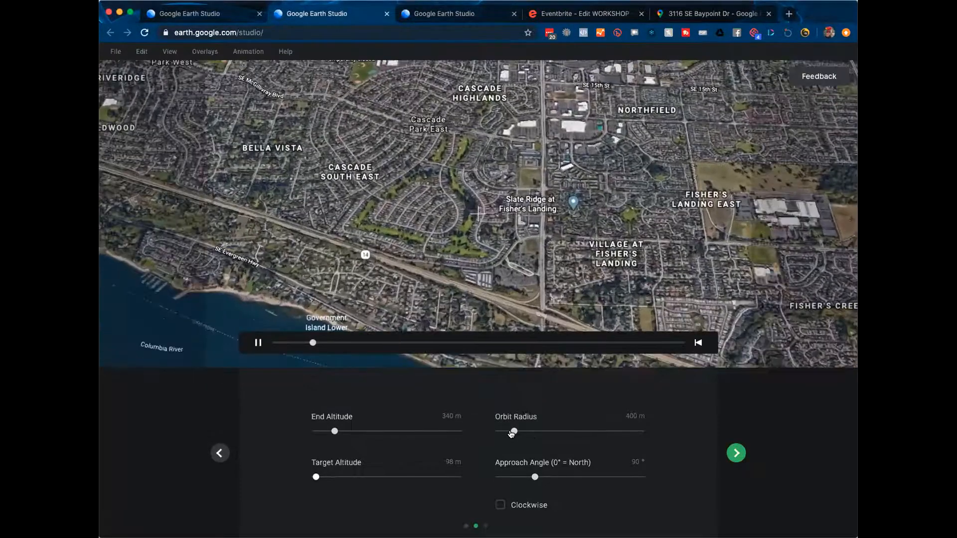
Step: Drag the orbit radius from 145 m out to 736 m, then dismiss a map context menu
mouse_move(512, 433)
mouse_down()
mouse_move(533, 431)
mouse_move(501, 430)
mouse_up()
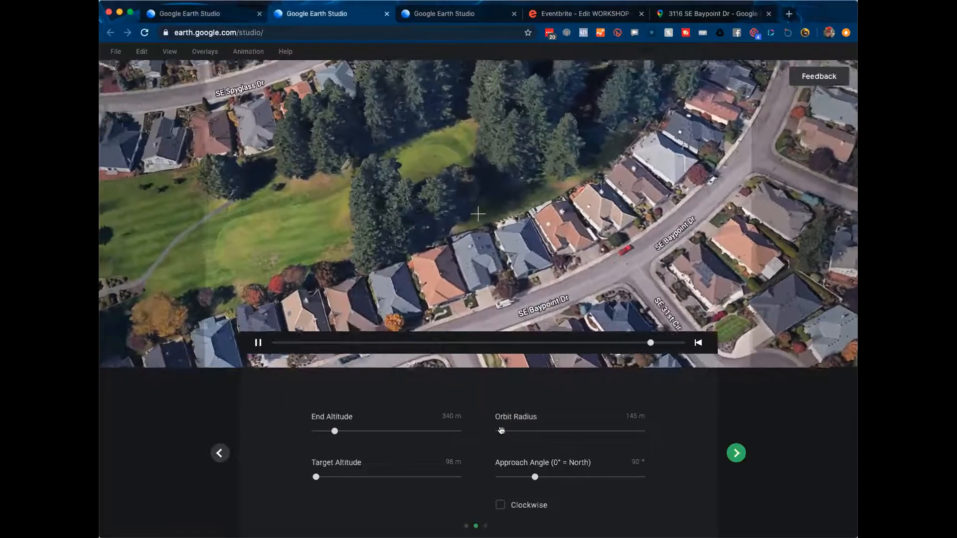
drag(501, 430, 529, 431)
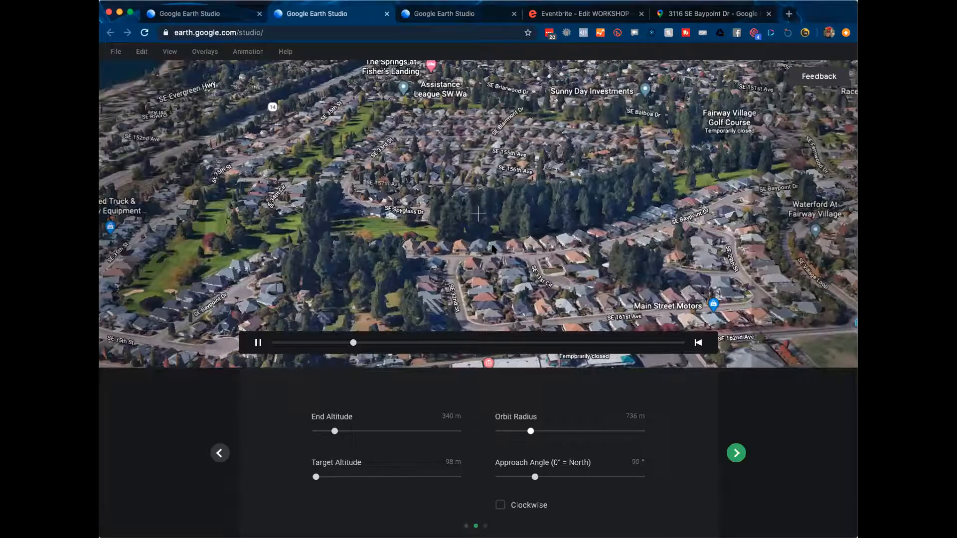
right_click(492, 249)
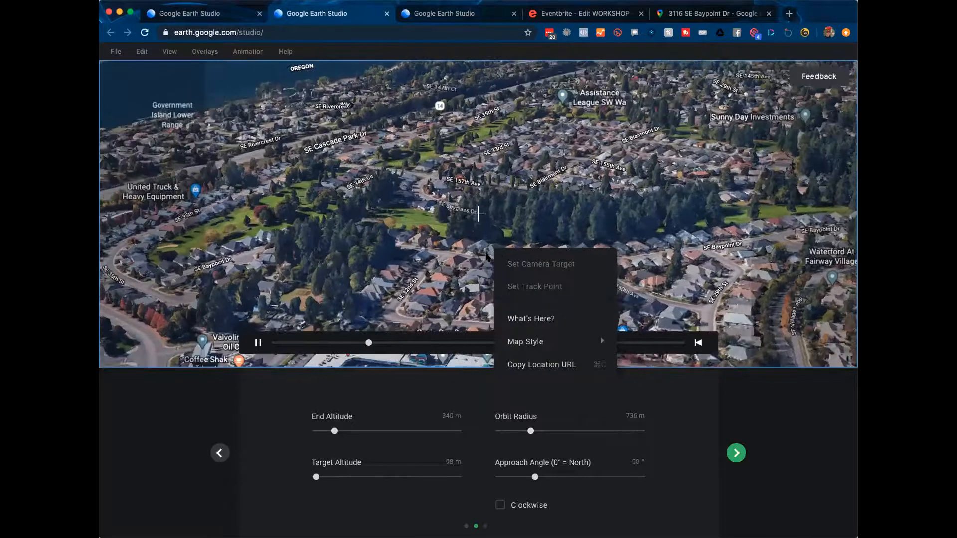
click(481, 257)
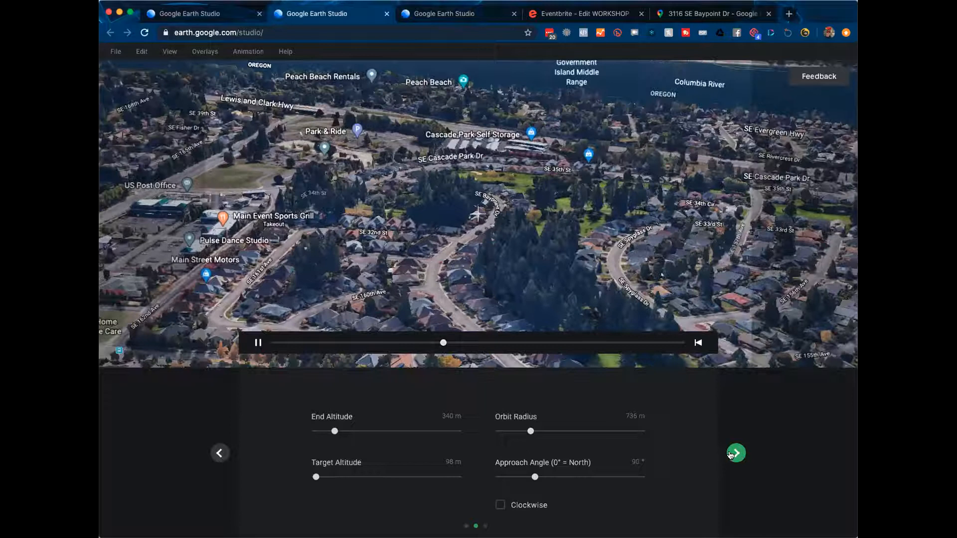
Step: Set the tour duration to 30 seconds and finish setup to open the project editor
click(735, 453)
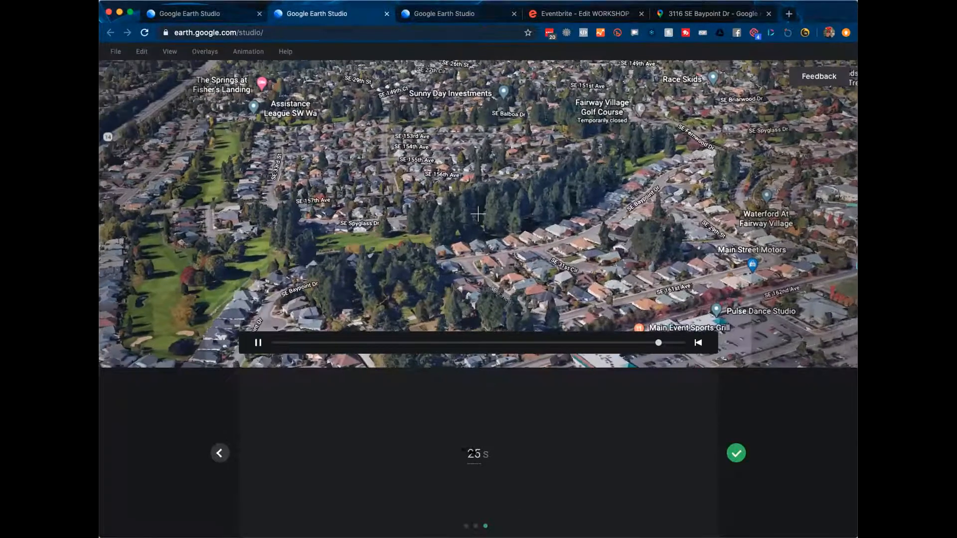
click(473, 452)
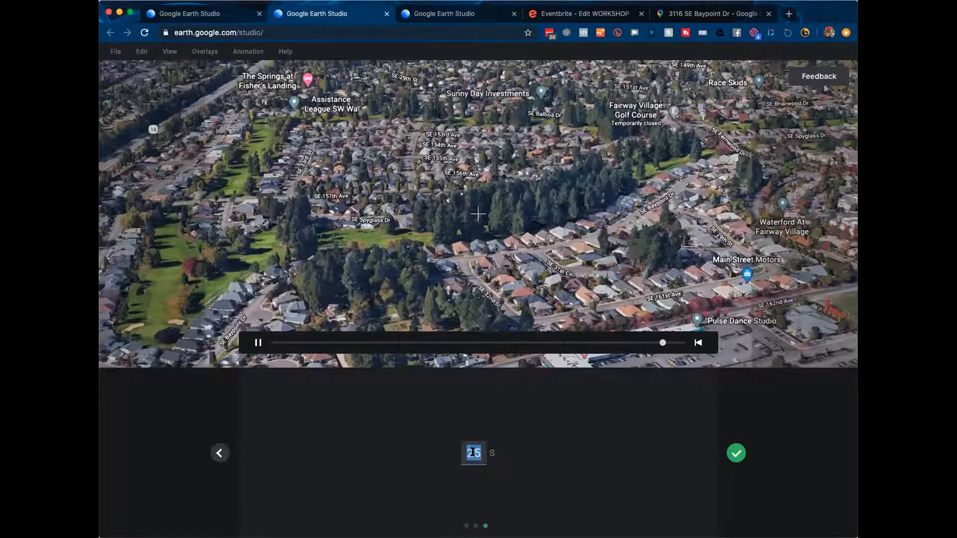
text(30)
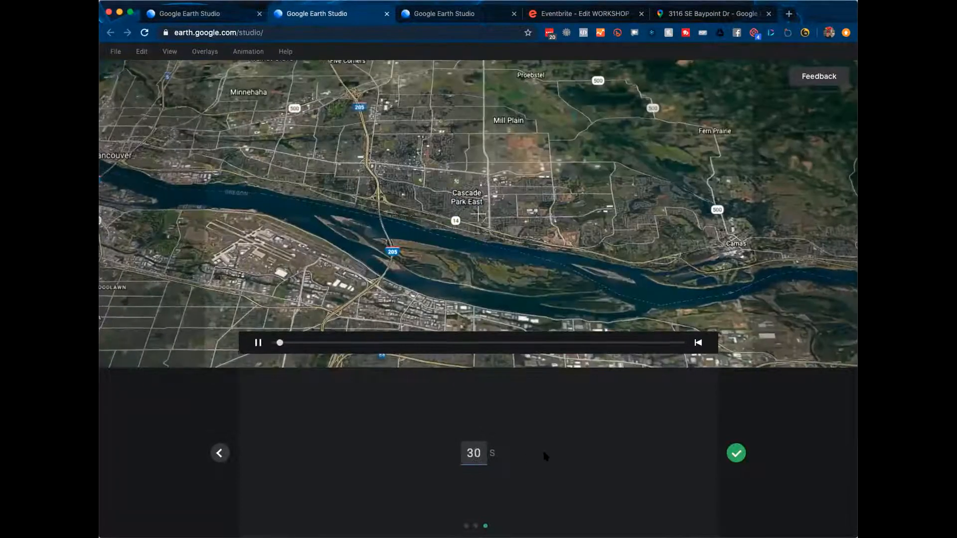
key(Escape)
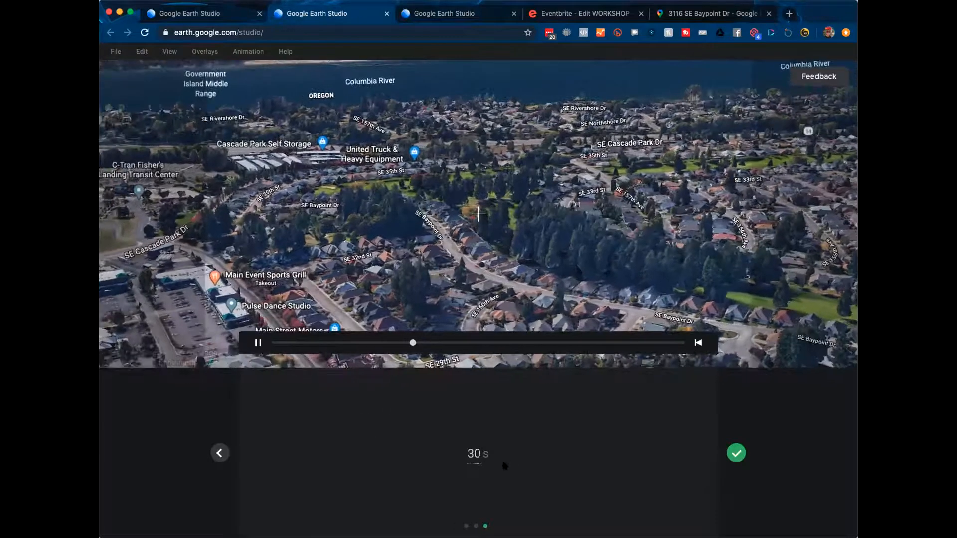
click(736, 453)
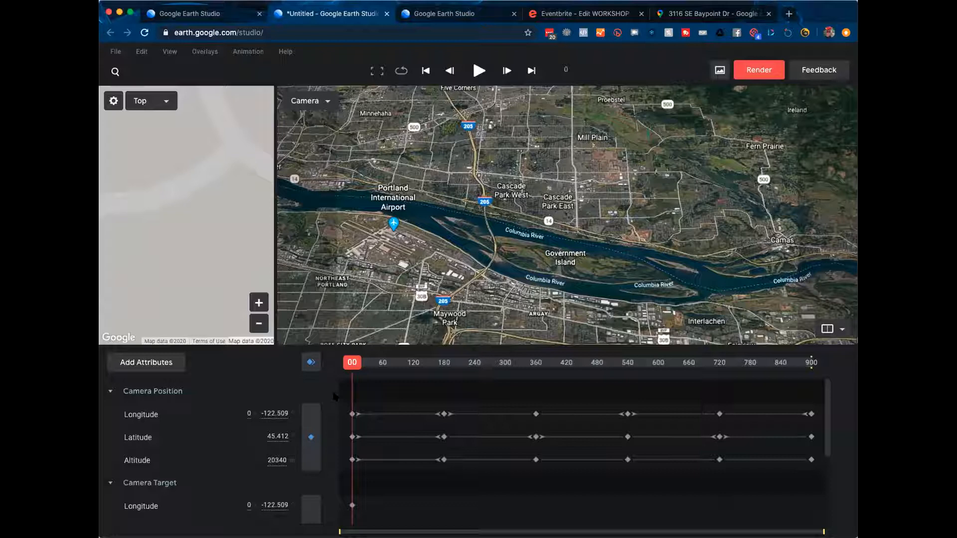
Step: Zoom the minimap out ten steps until camera and target appear, then widen the minimap panel
click(257, 324)
click(257, 324)
click(257, 324)
click(257, 325)
click(257, 324)
click(258, 324)
click(257, 325)
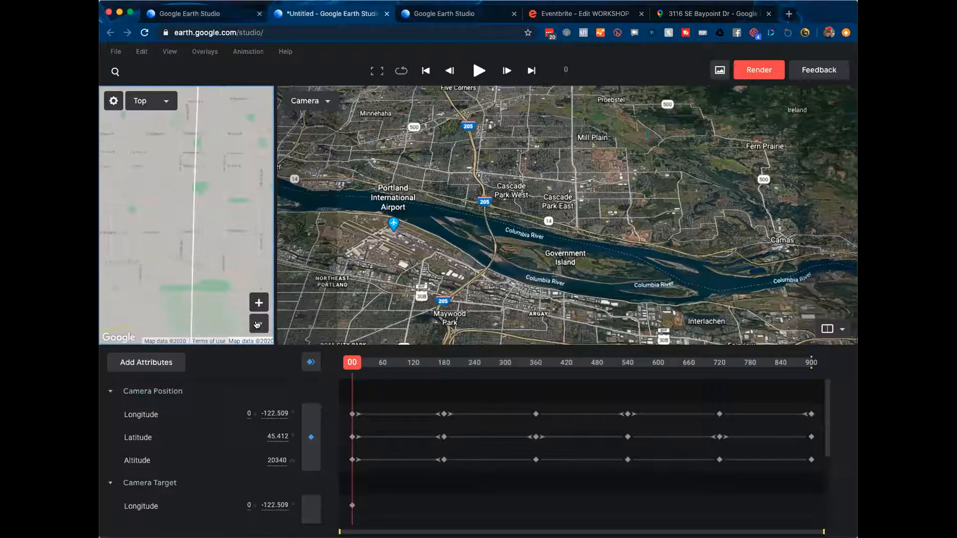
click(257, 324)
click(257, 325)
click(257, 325)
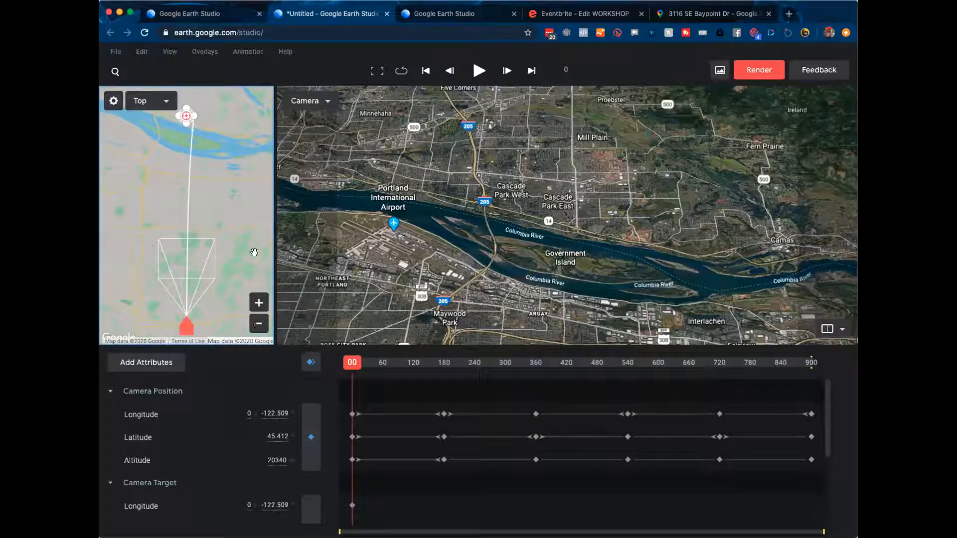
drag(271, 248, 322, 251)
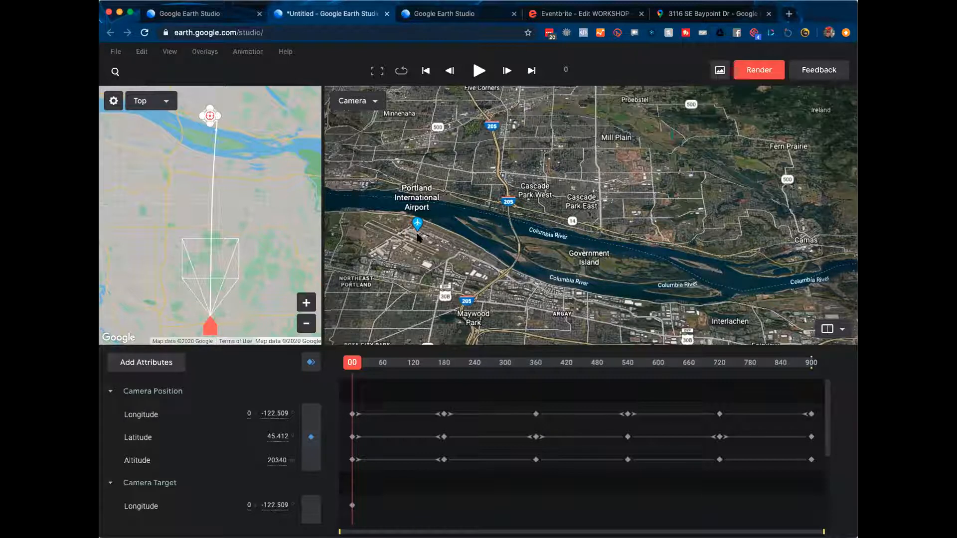
click(825, 329)
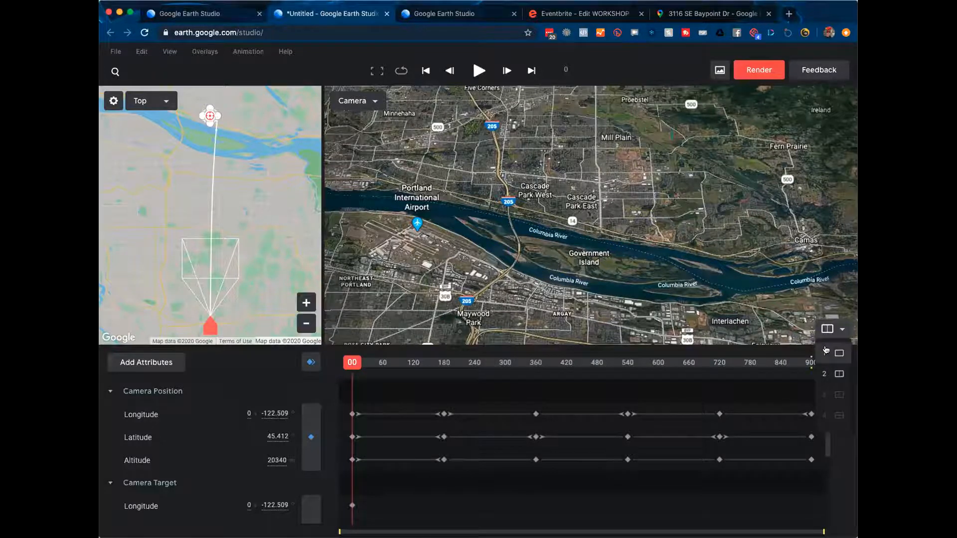
click(825, 353)
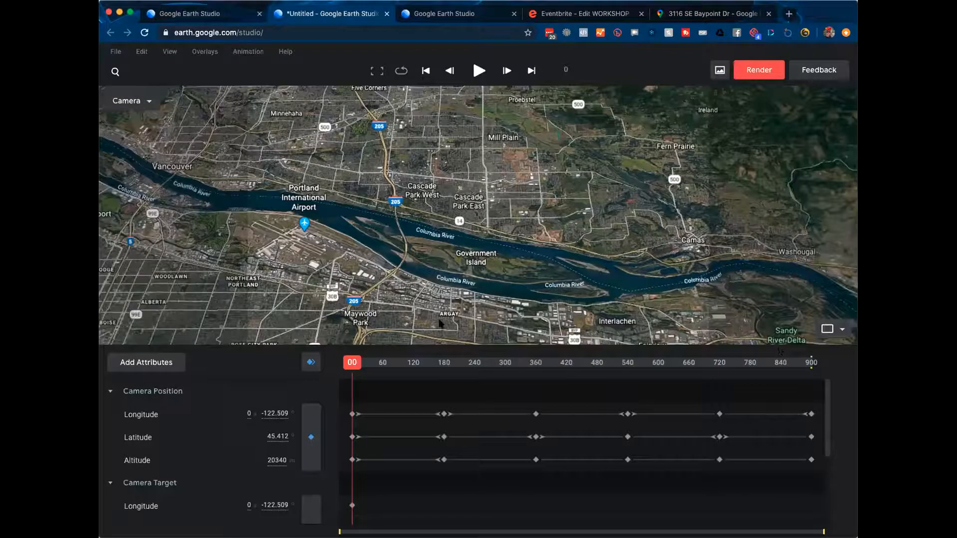
click(820, 330)
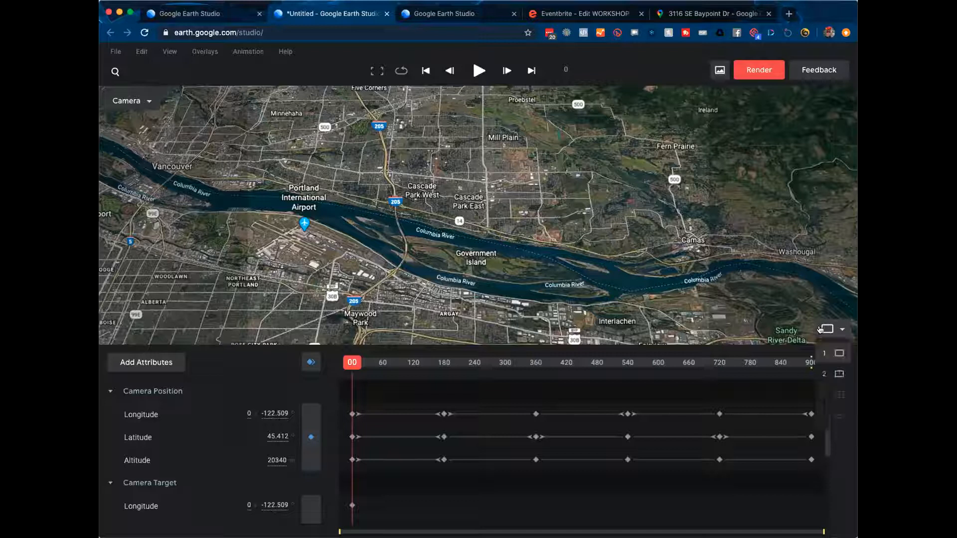
click(825, 374)
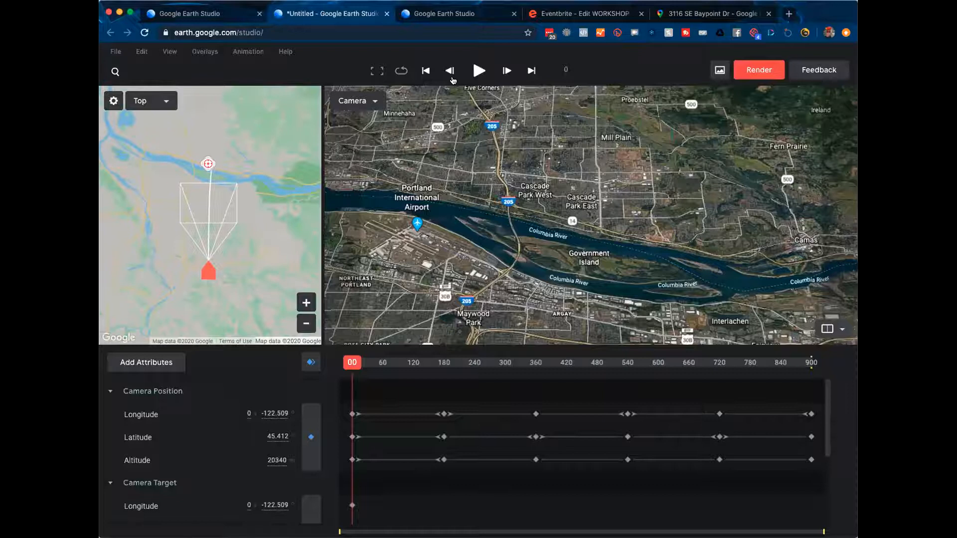
click(477, 71)
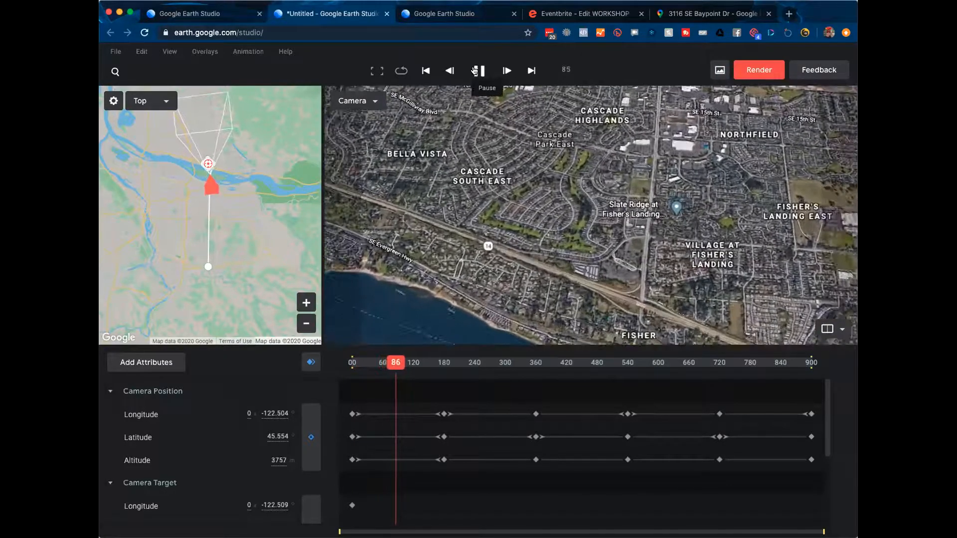
drag(401, 363, 340, 364)
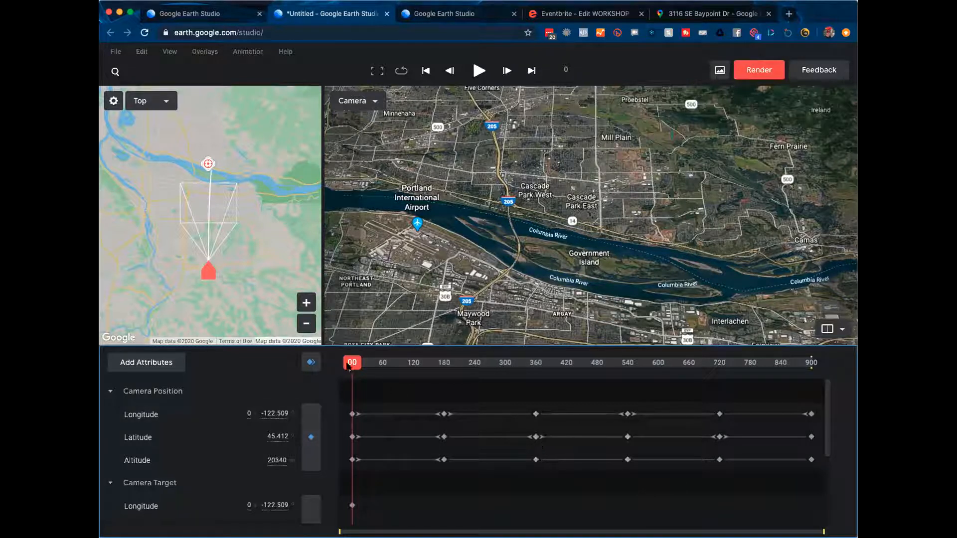
drag(351, 364, 563, 378)
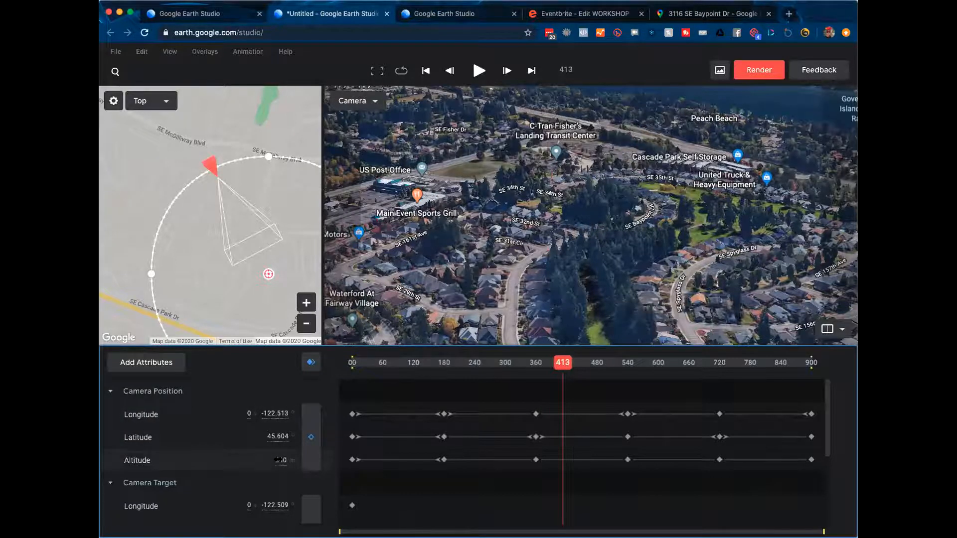
mouse_move(270, 460)
mouse_down()
mouse_move(248, 463)
mouse_move(261, 462)
mouse_up()
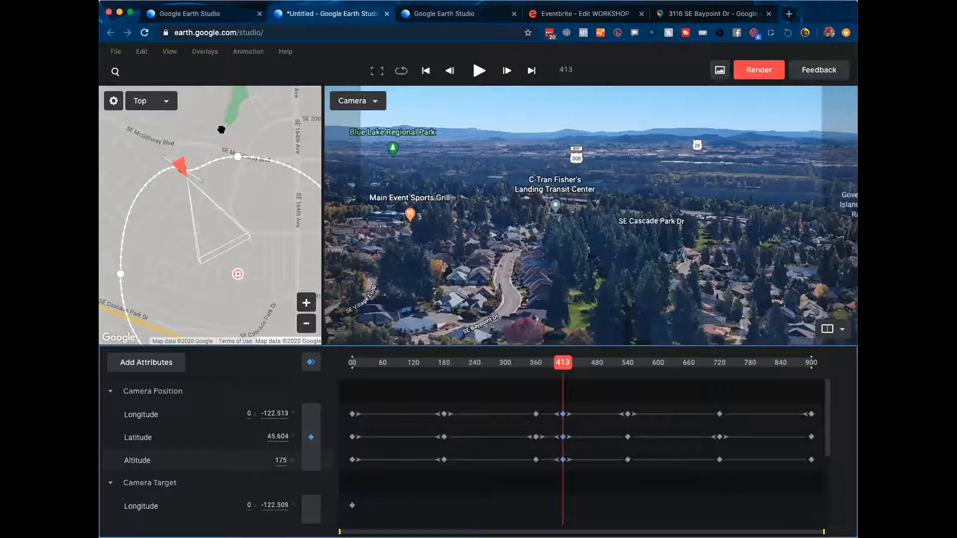
key(Delete)
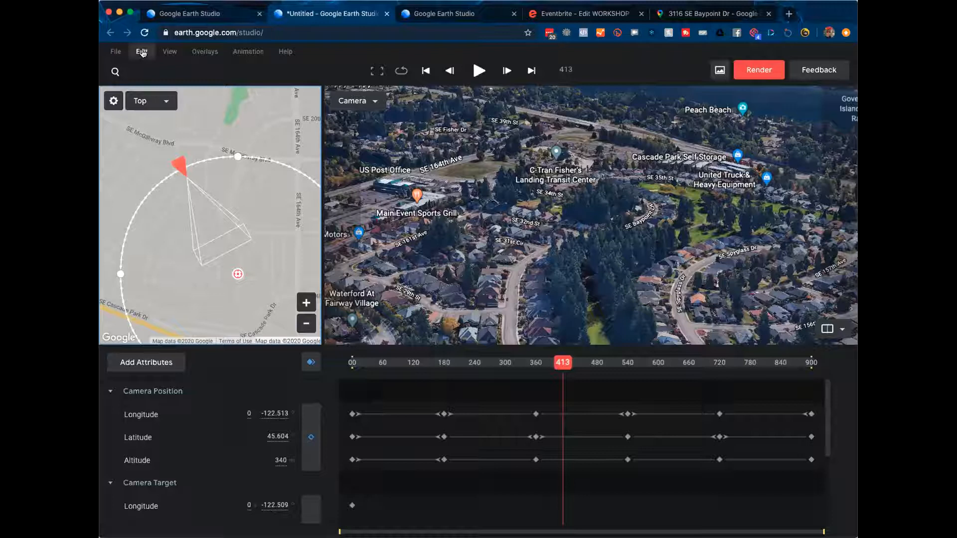
Step: Save the project online as 'baypoint drive tour', replacing the pasted name
click(116, 51)
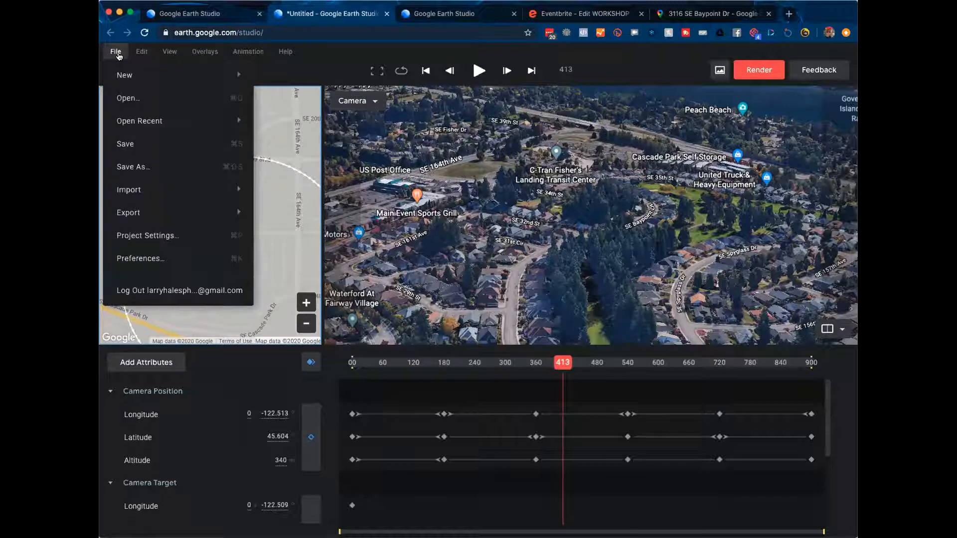
click(151, 144)
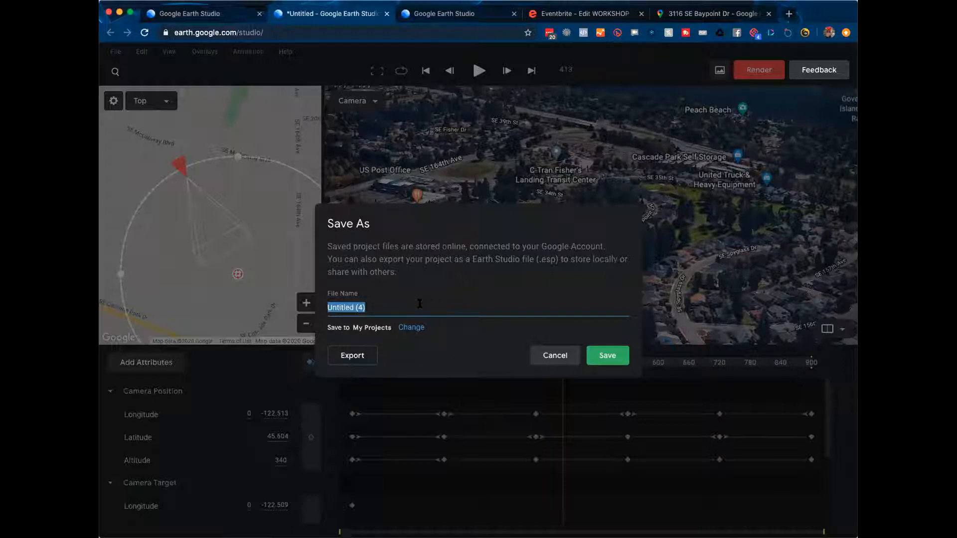
key(super+v)
key(super+a)
key(BackSpace)
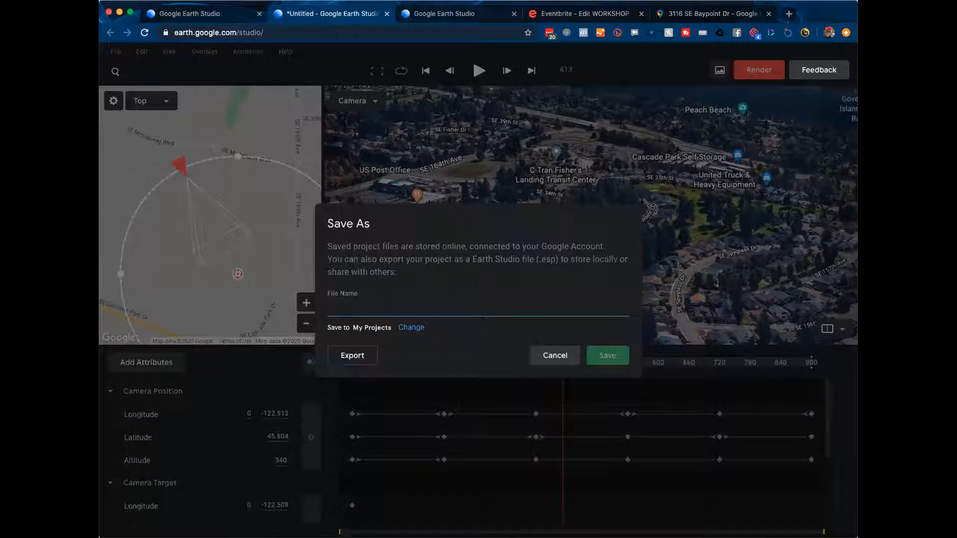
text(baypoi)
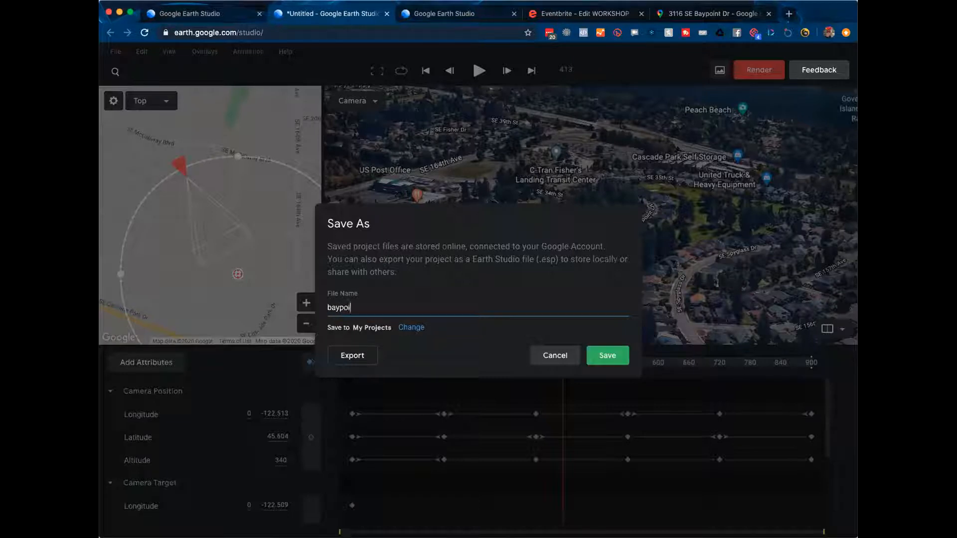
text(nt drive tour)
click(615, 357)
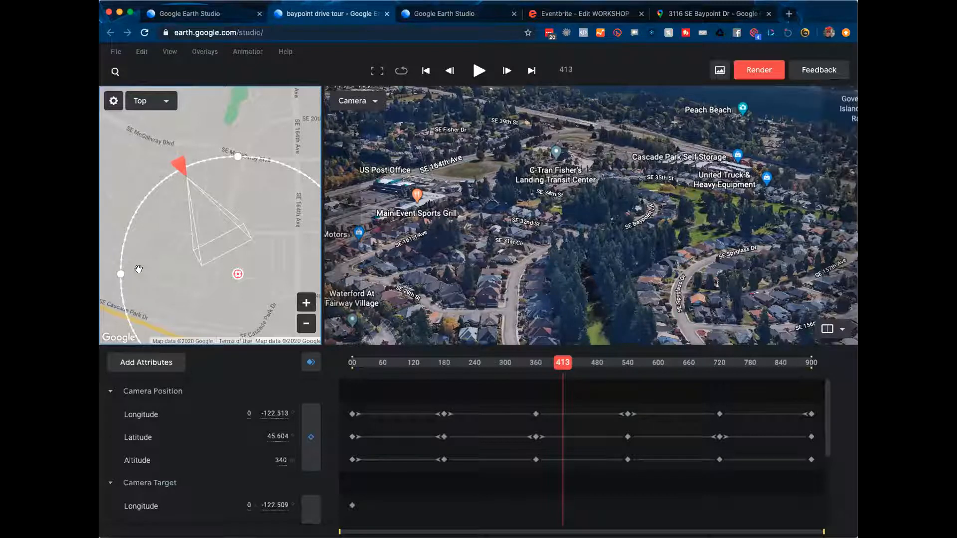
Step: Bring up the Project Settings dialog from the File menu
click(116, 52)
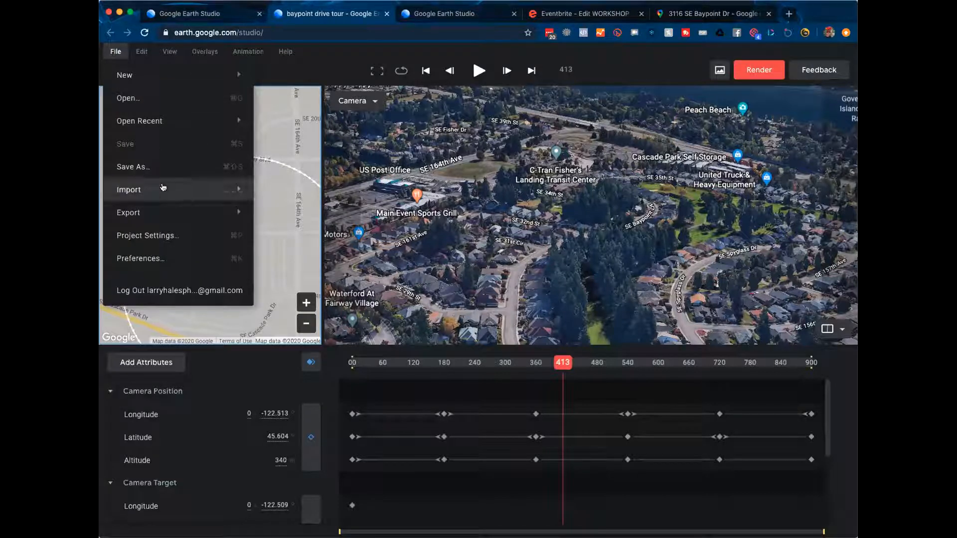
mouse_move(162, 190)
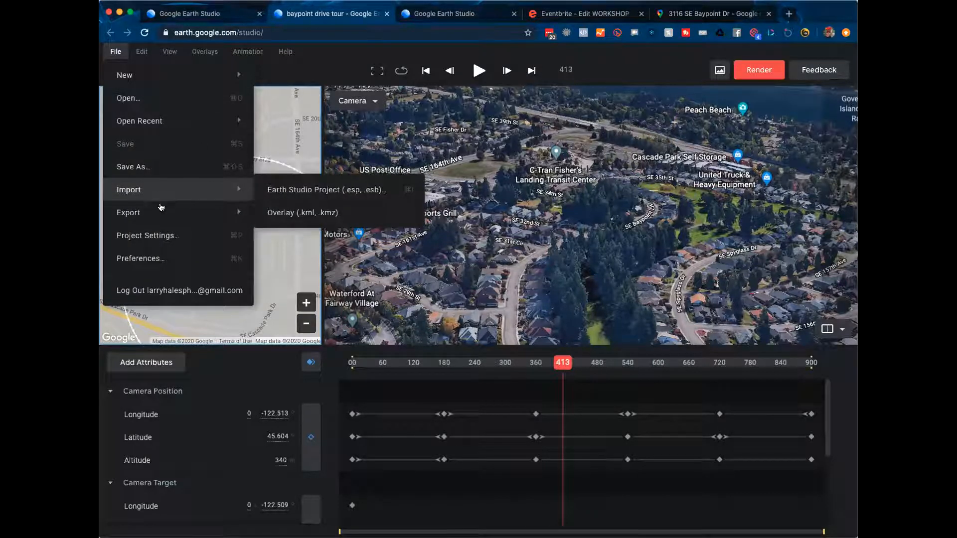
mouse_move(163, 214)
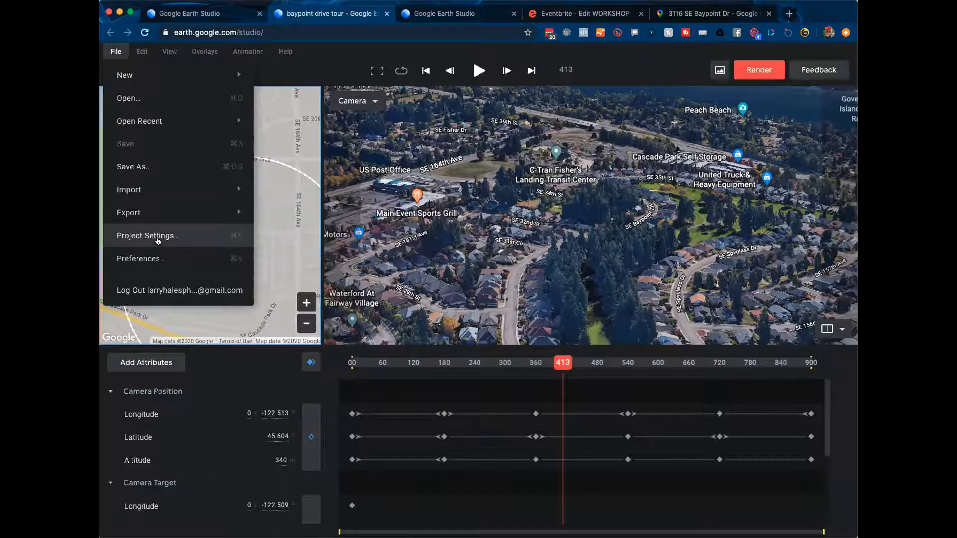
click(158, 238)
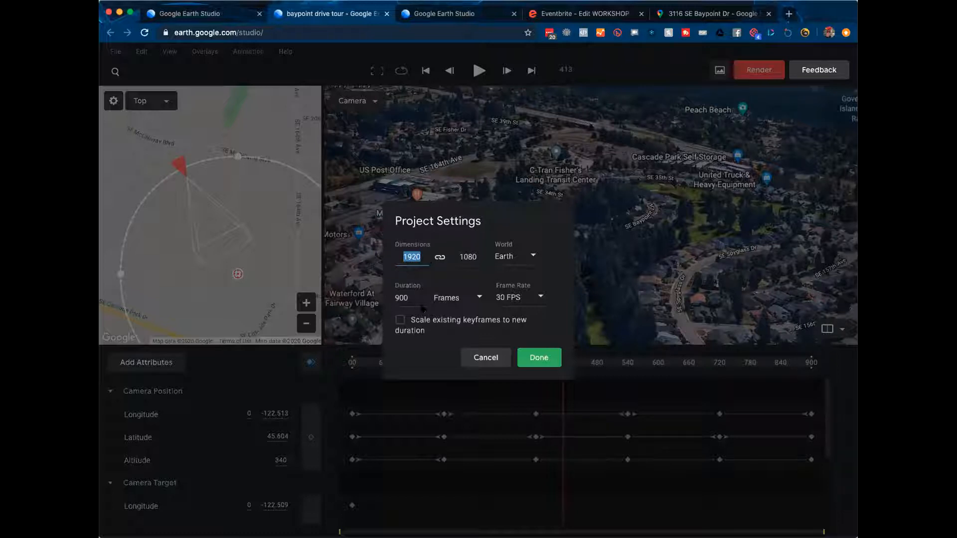
Step: Try 24 FPS, restore the frame rate to 30 FPS, and select the 900-frame duration
click(529, 297)
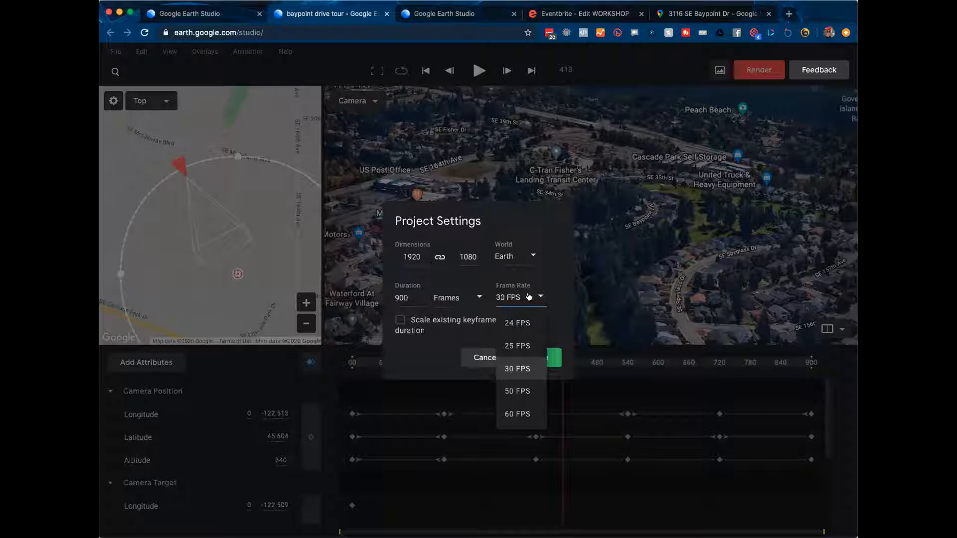
click(521, 323)
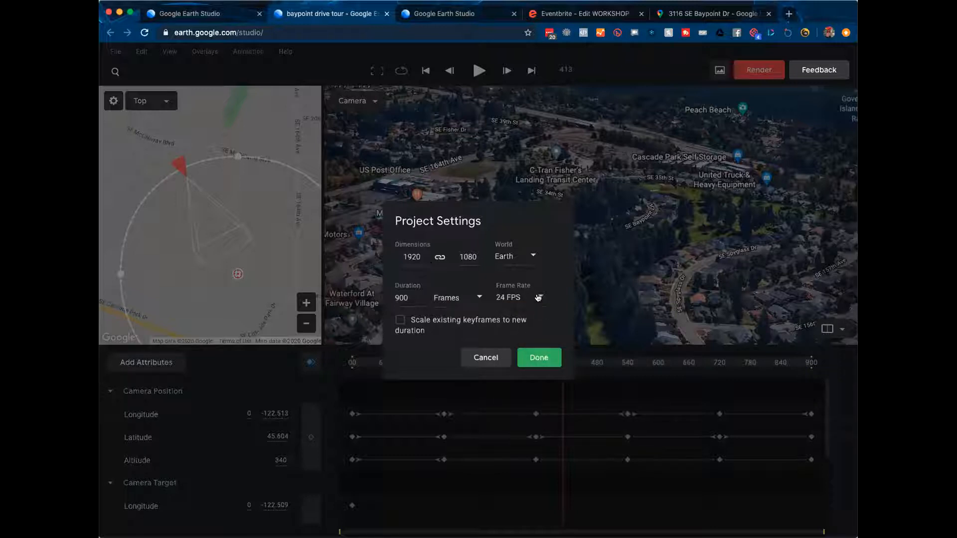
click(538, 297)
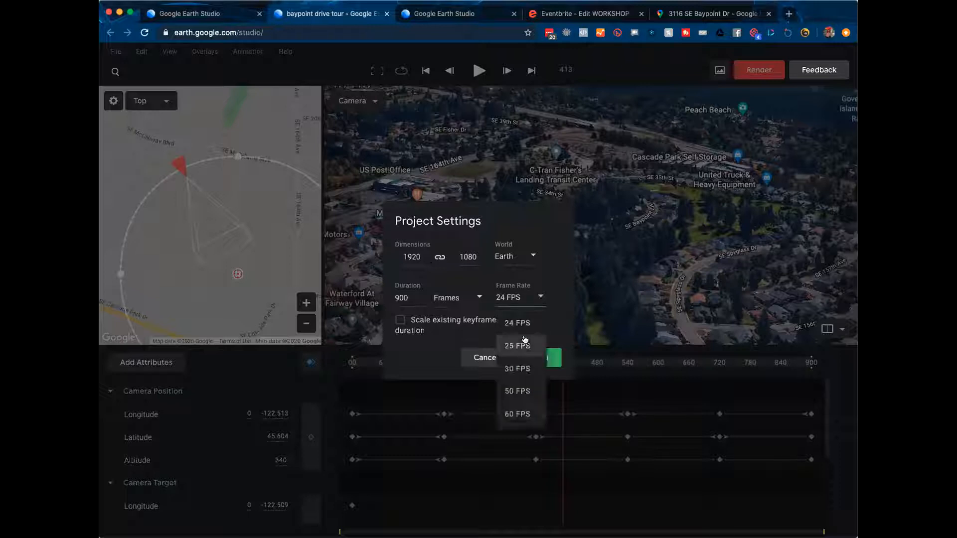
click(520, 366)
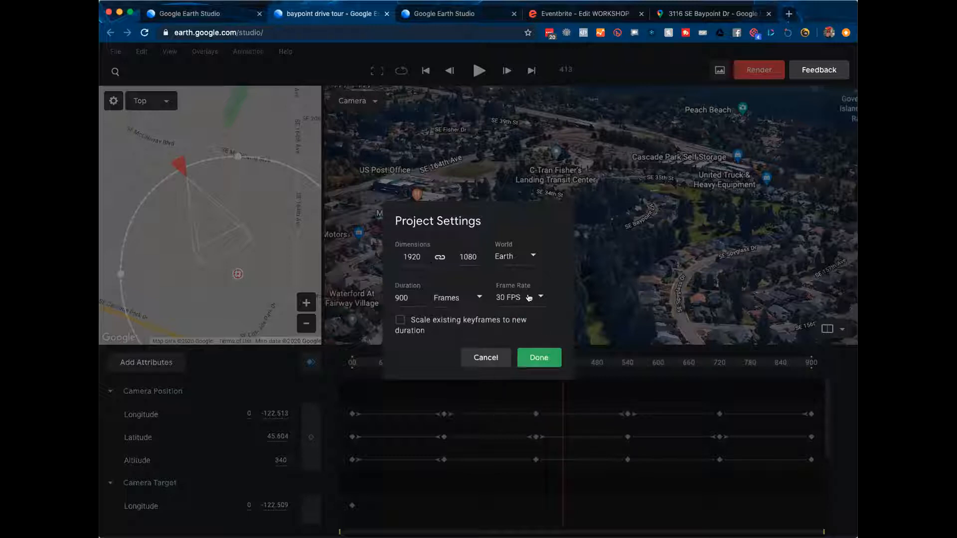
drag(410, 298, 391, 302)
Step: Cancel the project settings and switch to a single full-width camera viewport
click(486, 357)
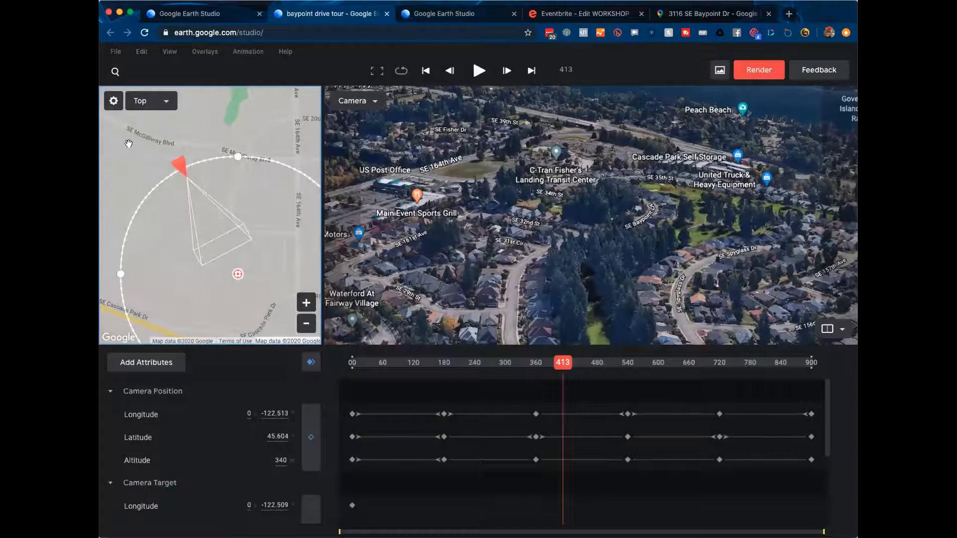
click(142, 52)
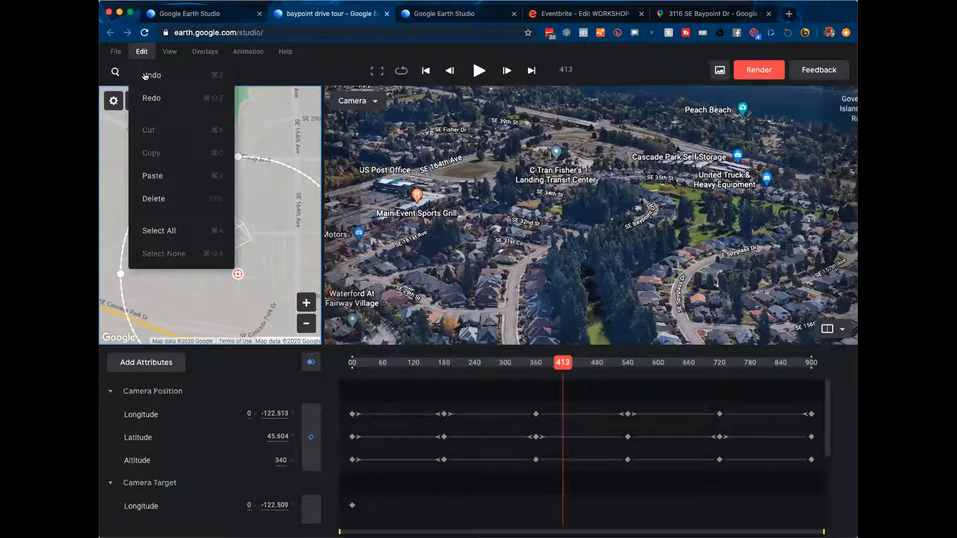
click(172, 52)
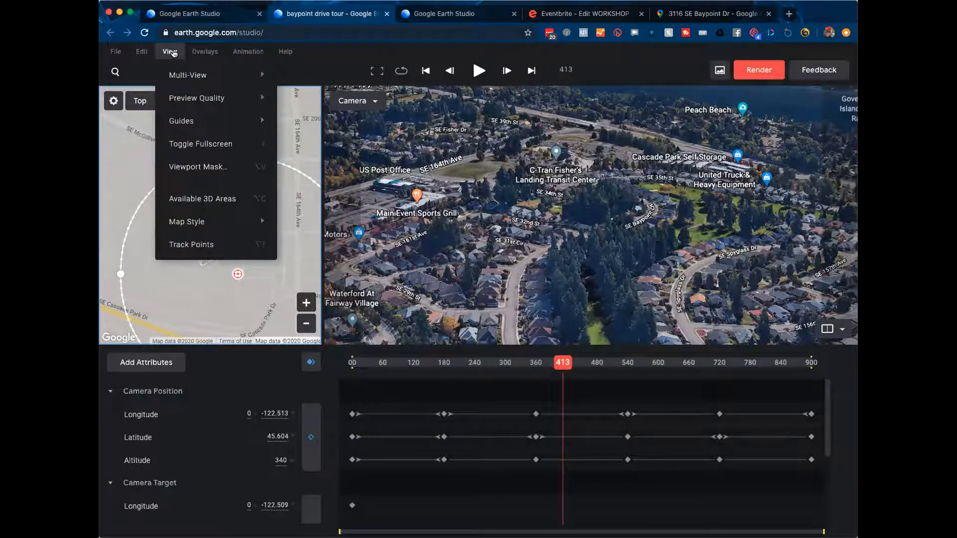
mouse_move(197, 76)
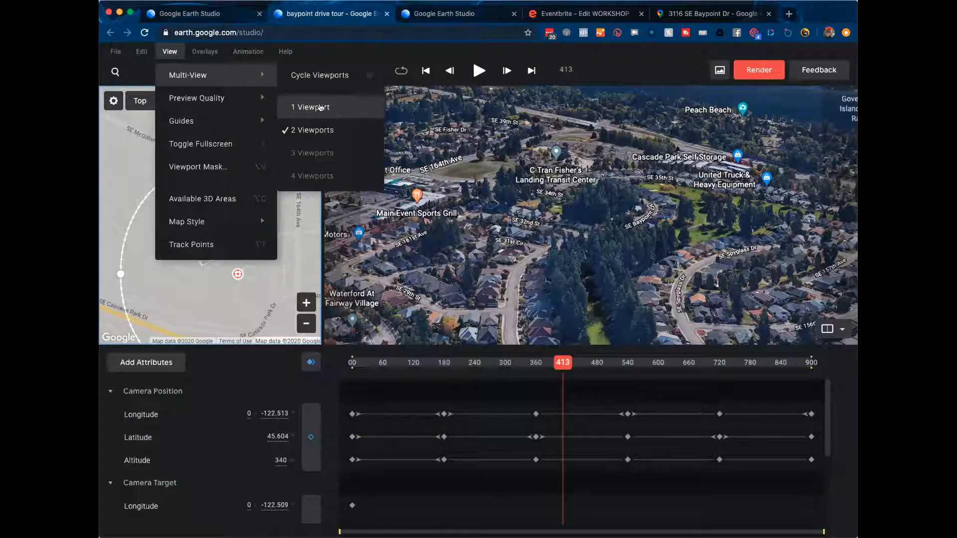
click(320, 107)
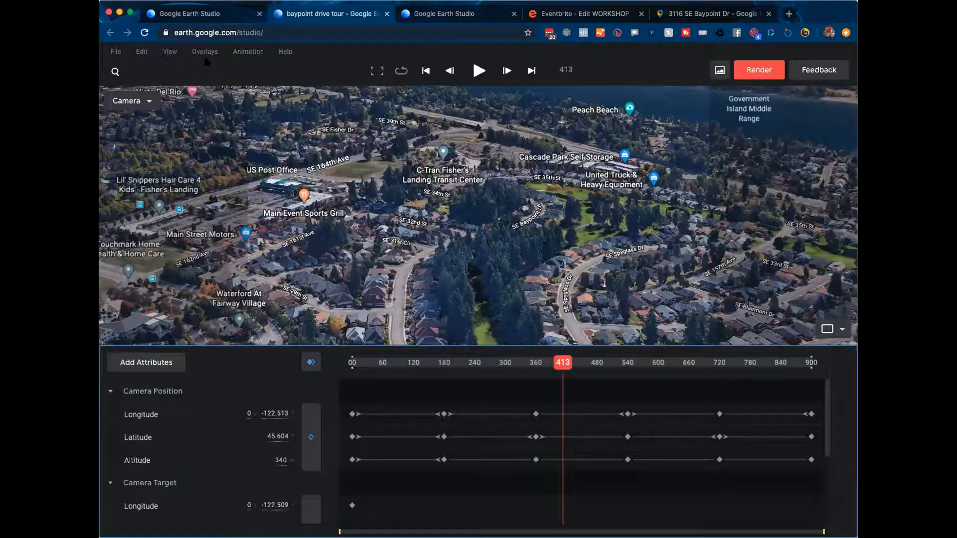
Step: Return to the 2-viewport split map-and-camera layout
click(168, 51)
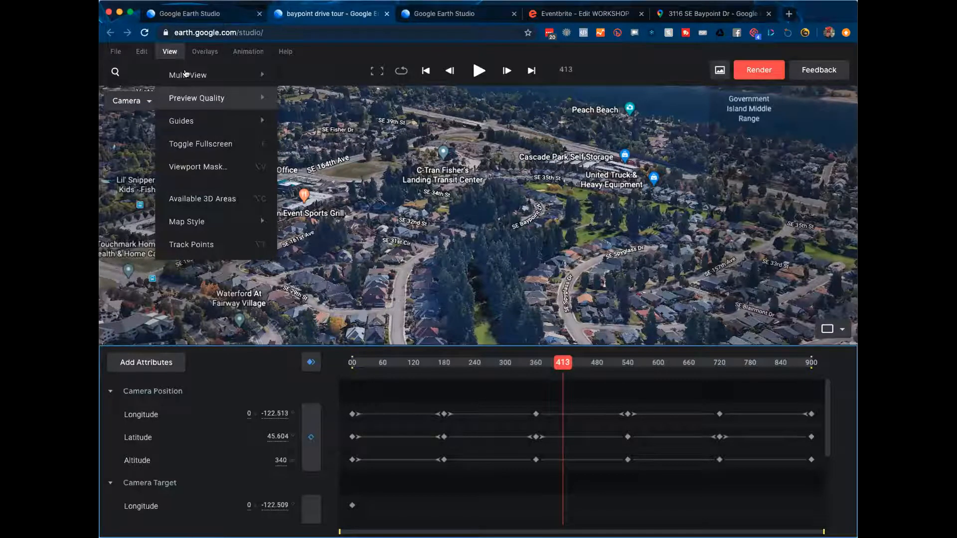
mouse_move(187, 75)
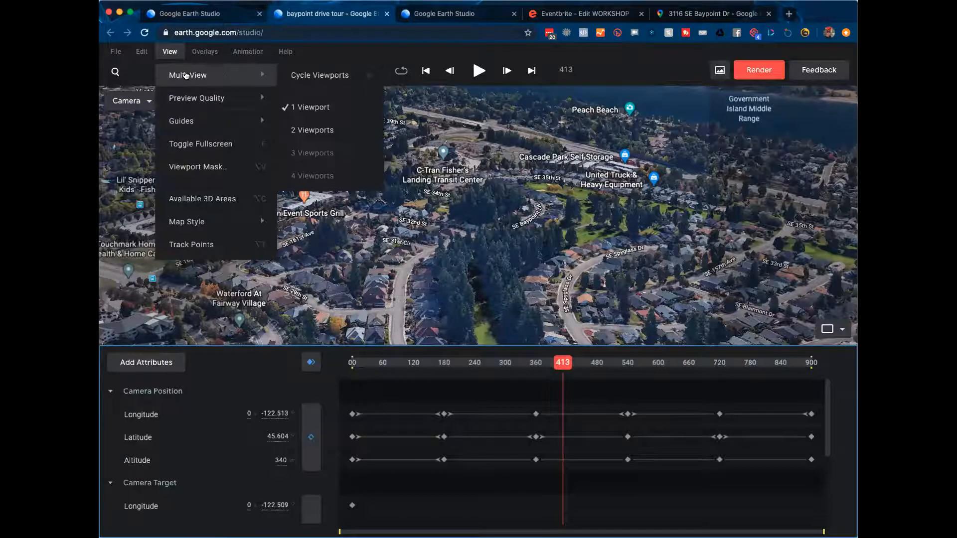
click(307, 122)
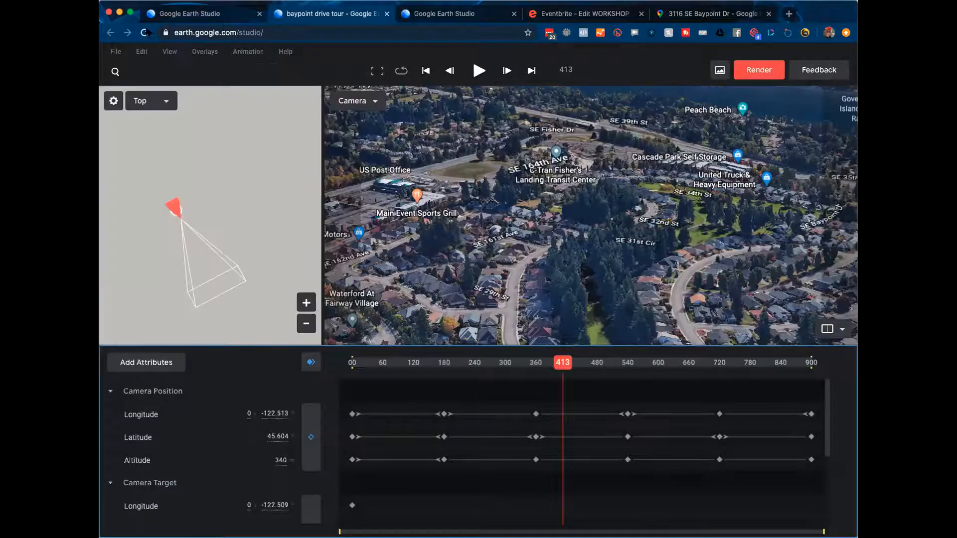
Step: Turn on View > Guides > Show Guides for a centre crosshair in the camera view
click(170, 51)
mouse_move(196, 121)
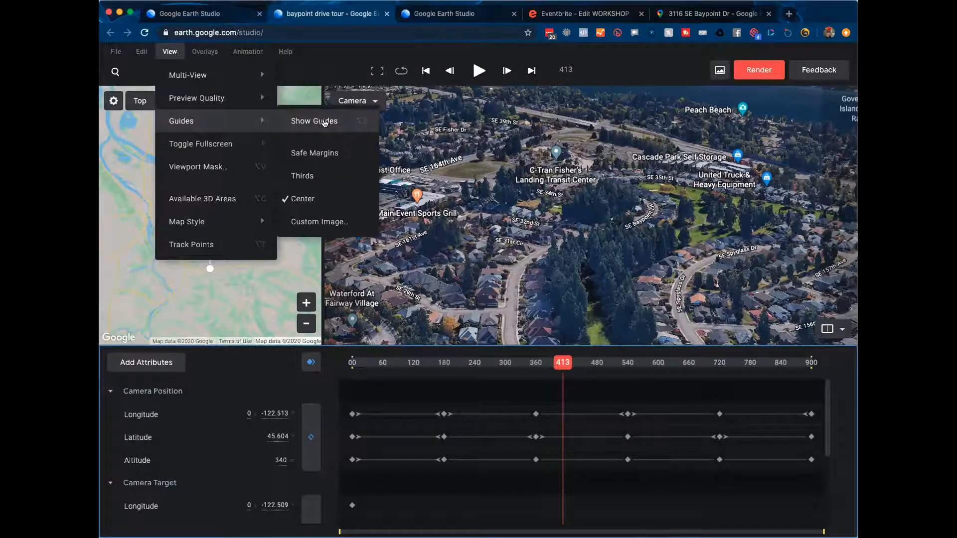
click(329, 122)
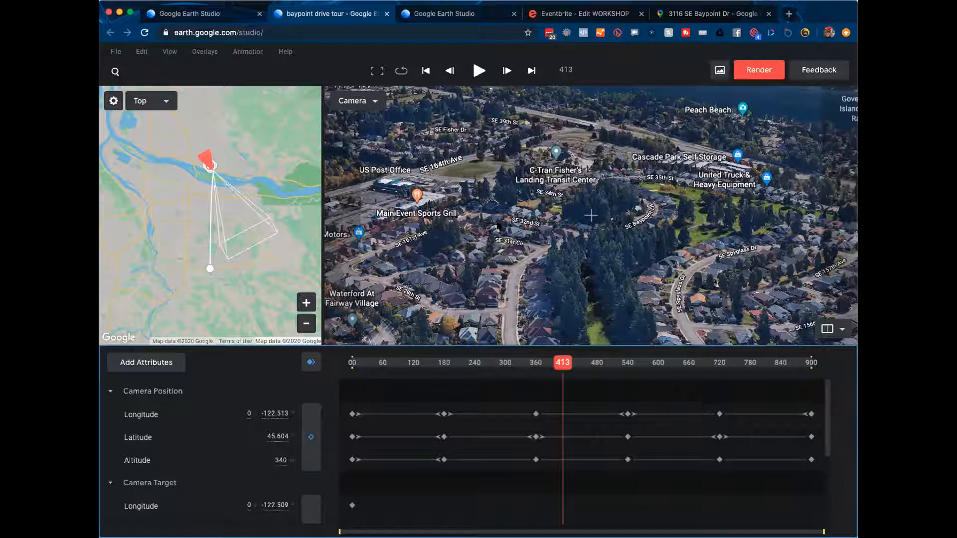
mouse_move(218, 125)
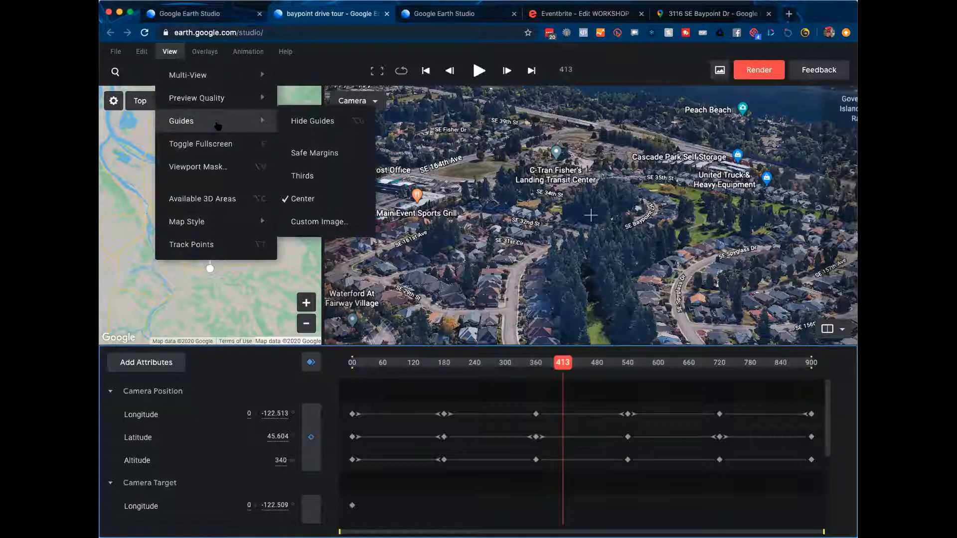
mouse_move(222, 102)
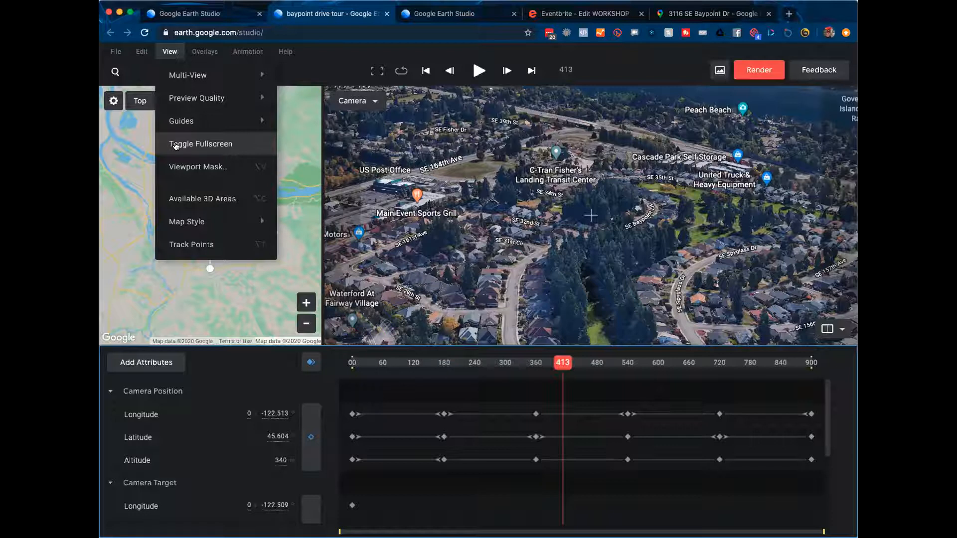
Step: Try a 93% viewport mask opacity, then dismiss the mask settings
click(182, 168)
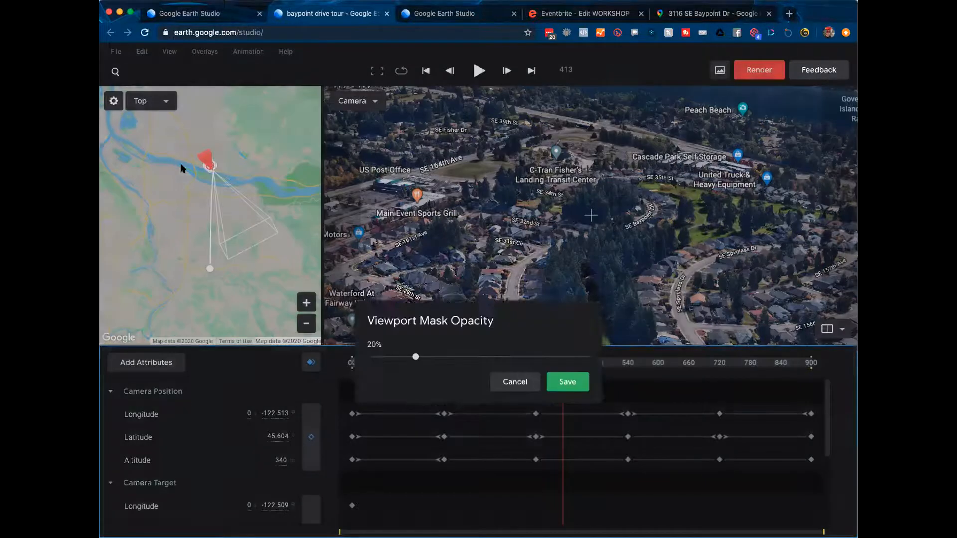
drag(415, 294, 571, 294)
click(537, 319)
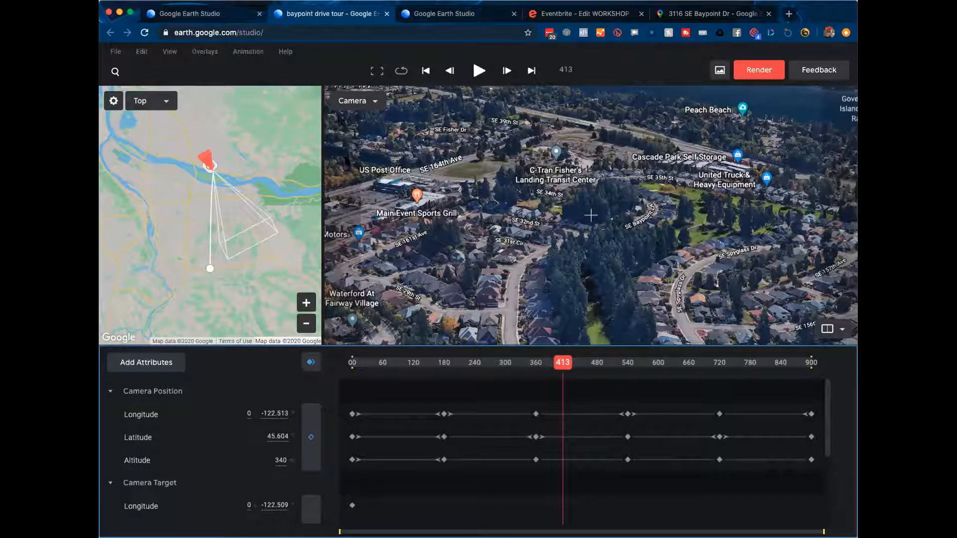
Step: Reopen the viewport mask, set its opacity to about 73% and save
click(162, 52)
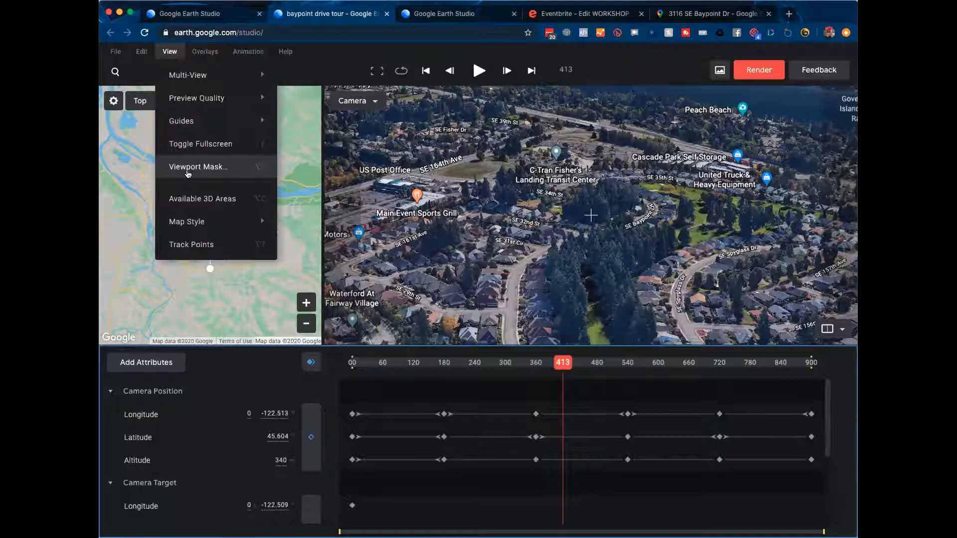
click(190, 167)
drag(415, 295, 527, 295)
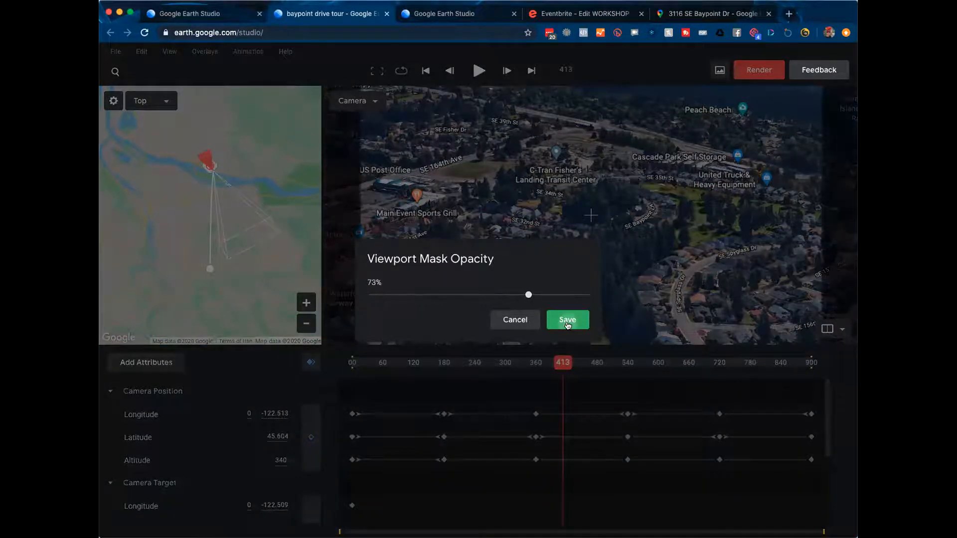
click(567, 320)
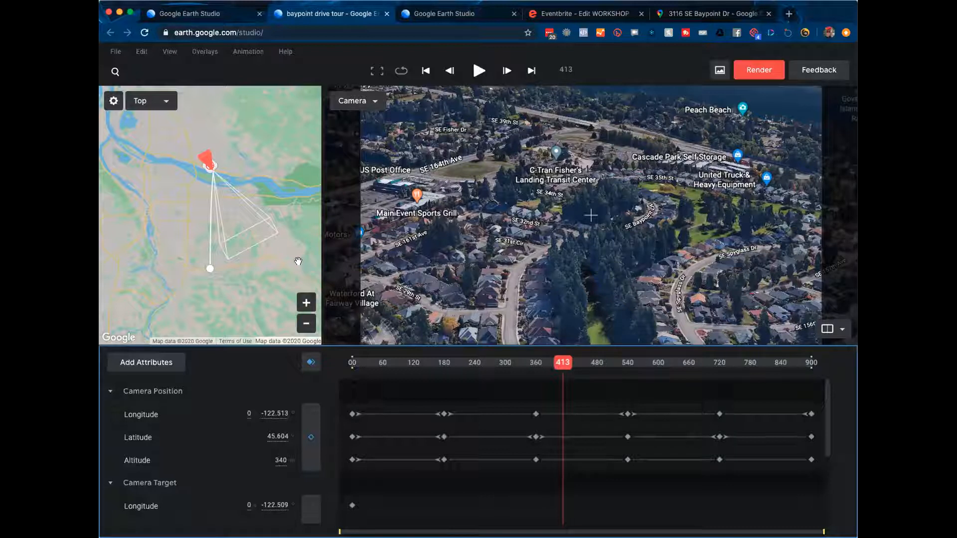
click(169, 52)
mouse_move(181, 222)
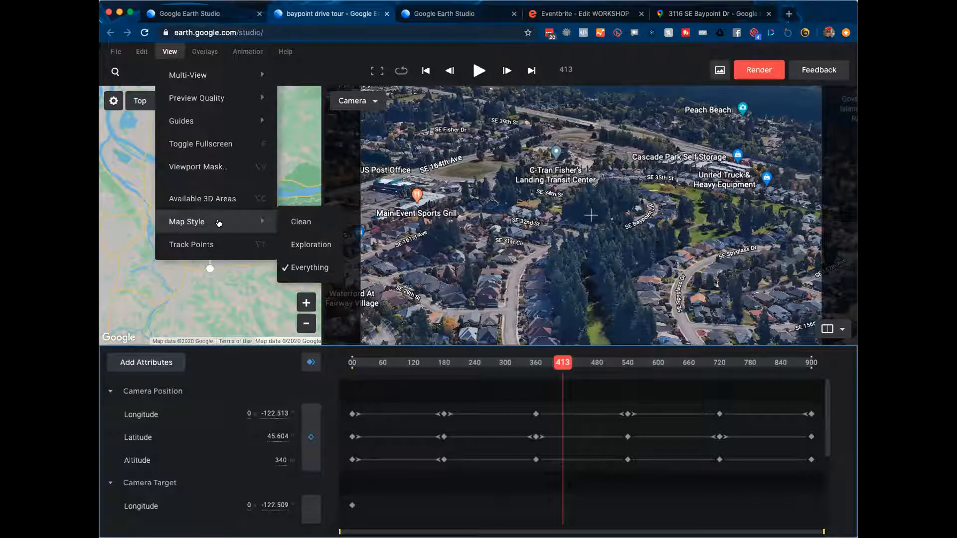
Step: Switch the map style through Clean and Exploration, finally choosing Everything
click(313, 221)
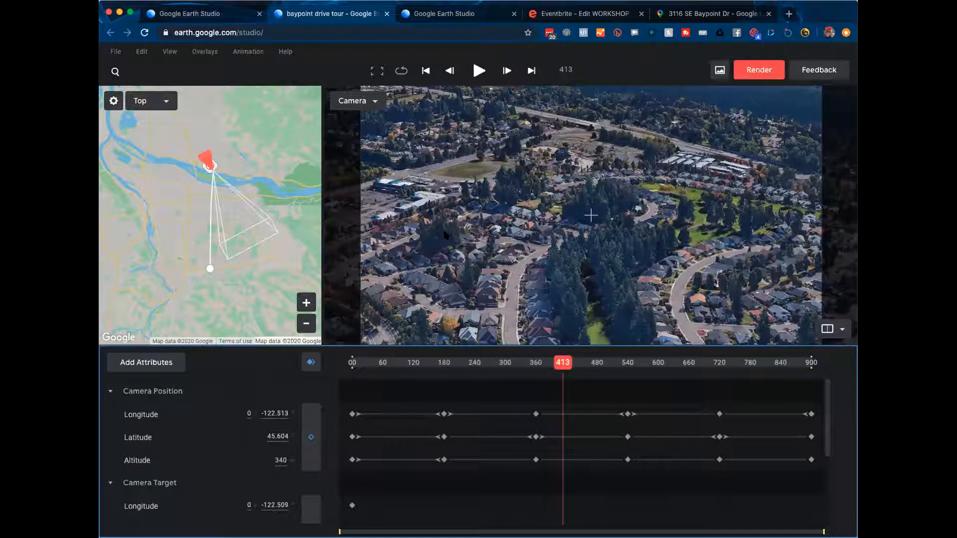
click(169, 52)
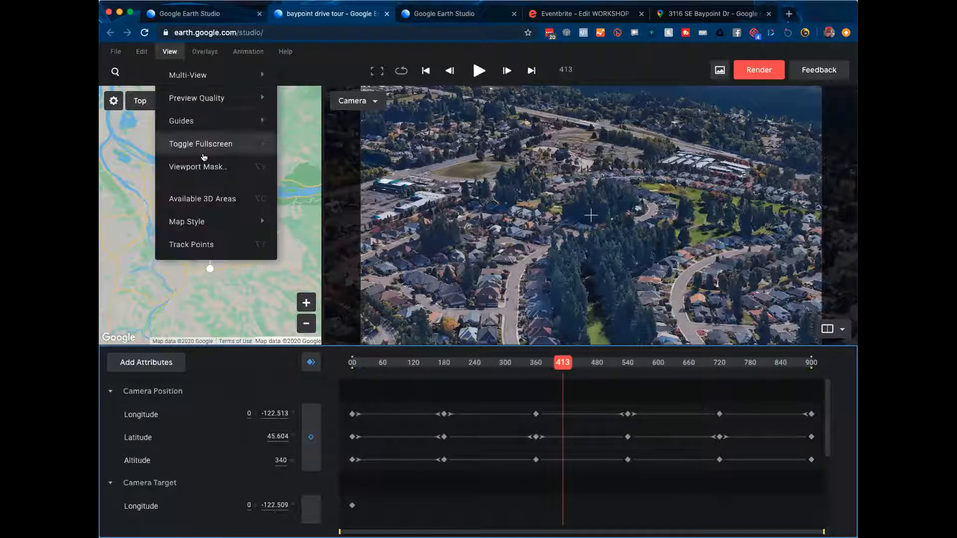
mouse_move(229, 223)
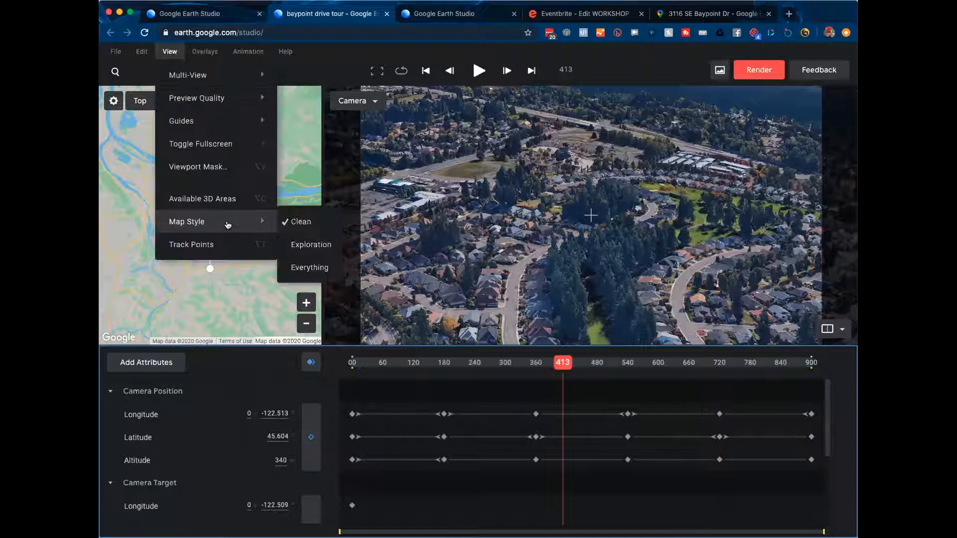
click(299, 240)
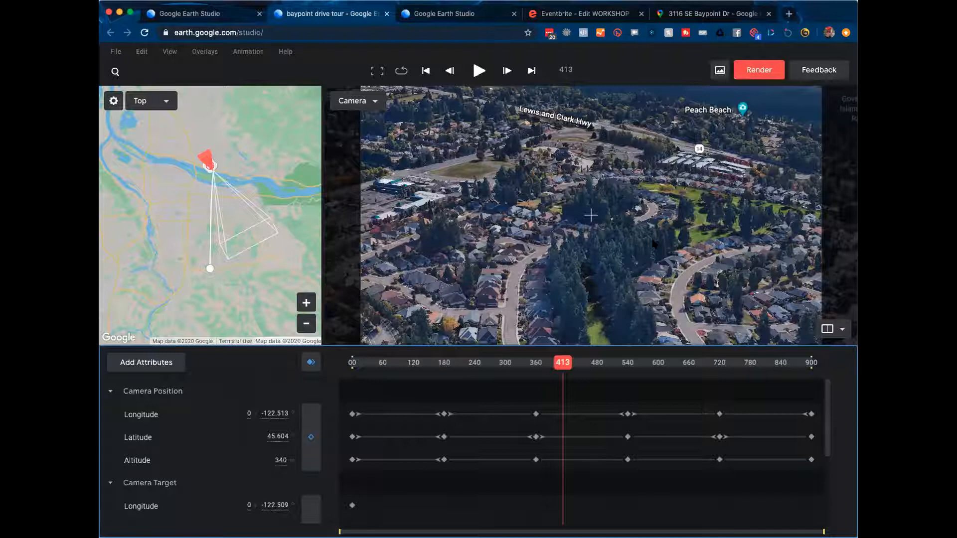
click(170, 51)
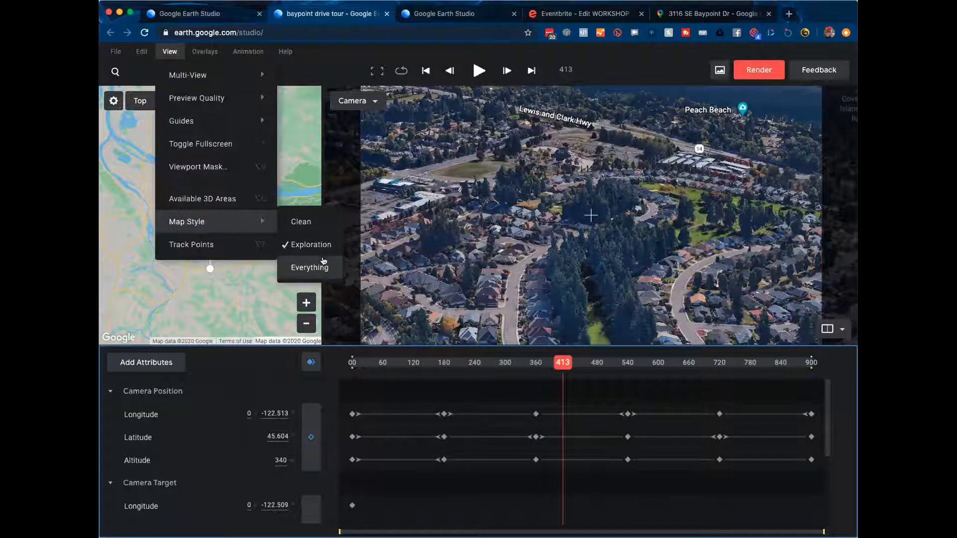
click(323, 261)
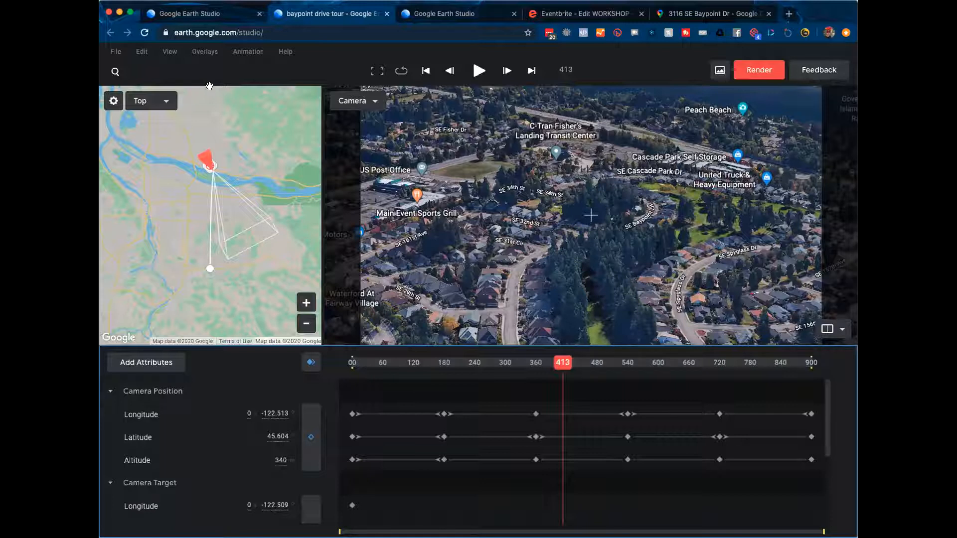
click(169, 51)
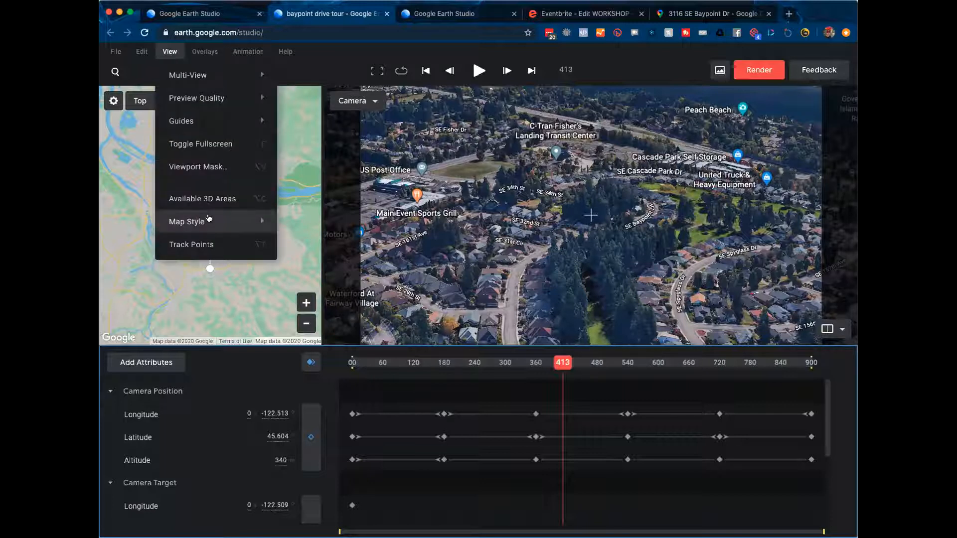
mouse_move(272, 225)
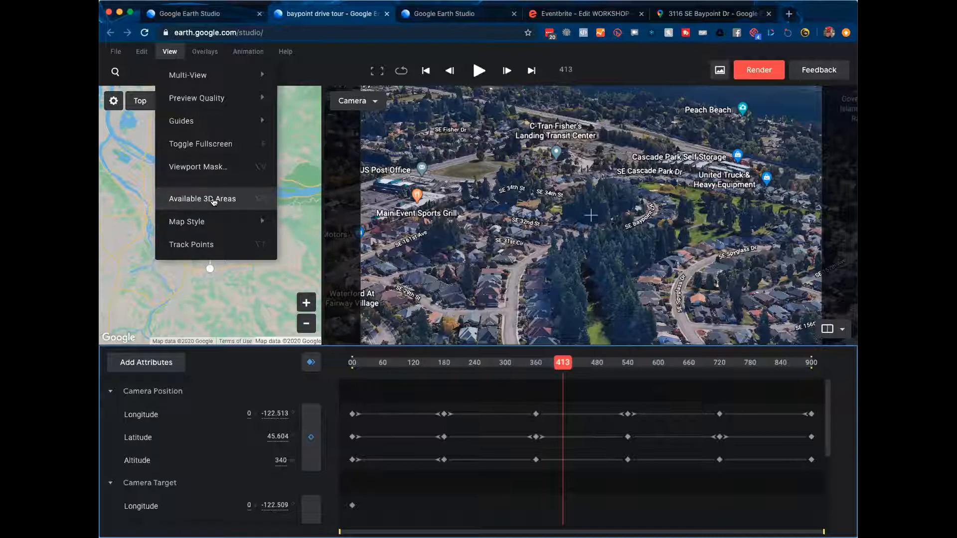
click(205, 52)
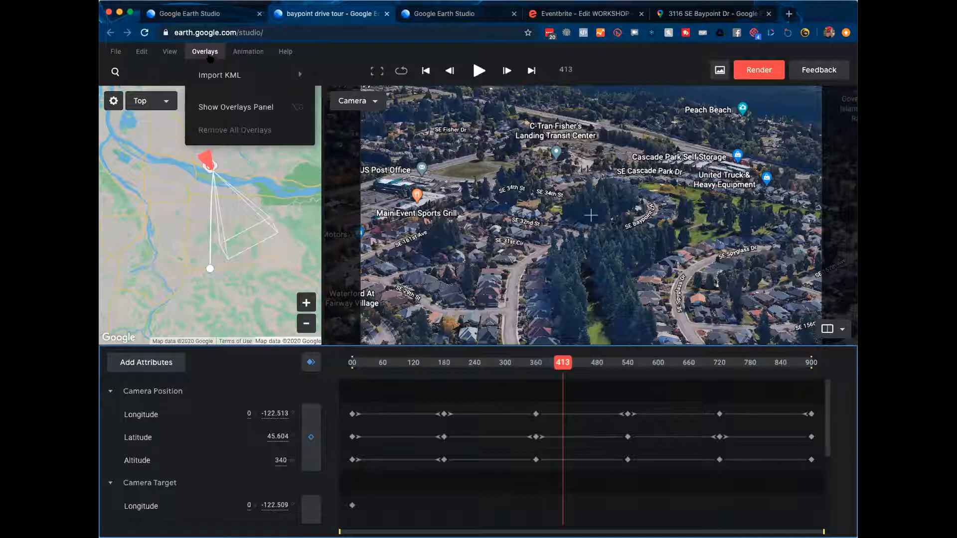
click(205, 53)
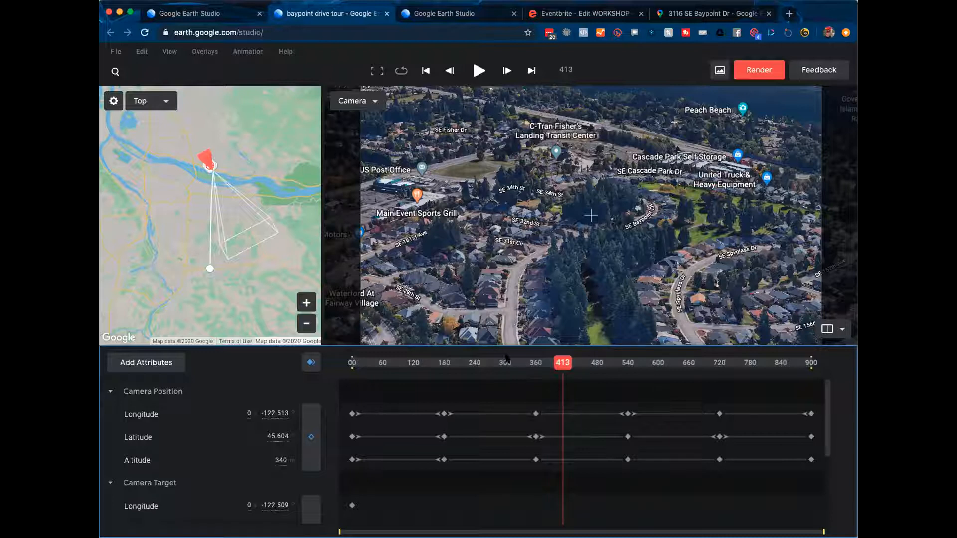
Step: Move the playhead back to about frame 207, then switch to the house's Google Maps tab
drag(566, 364, 457, 391)
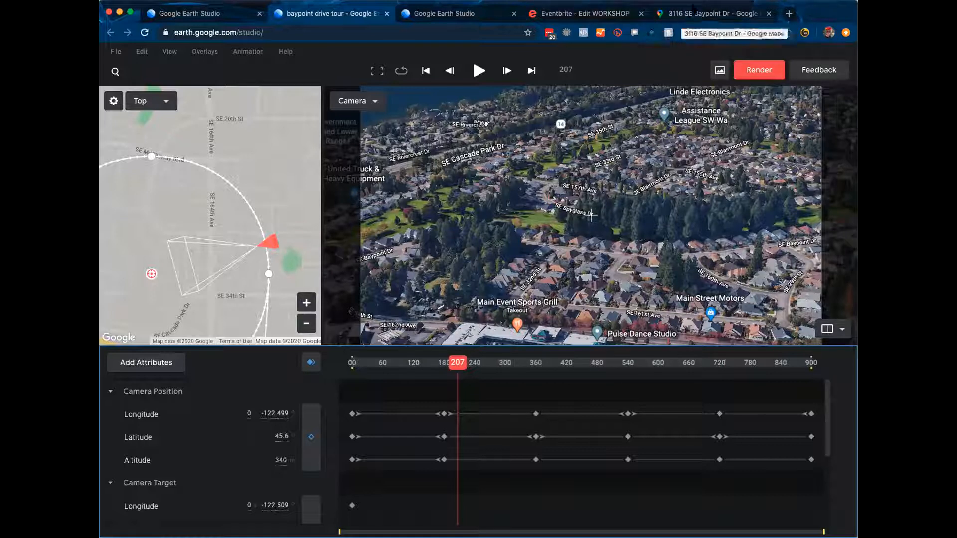
click(690, 14)
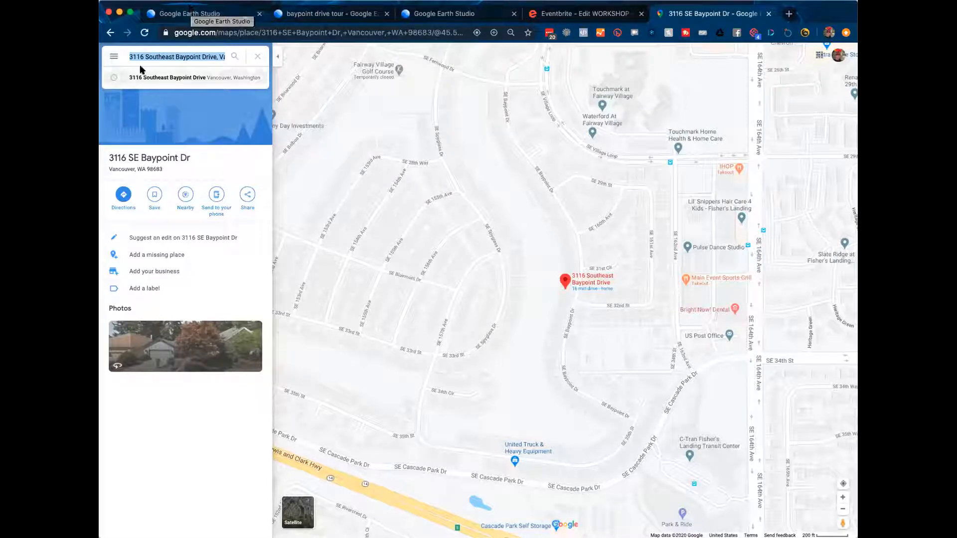
Step: From Your places, show the MAPS list and create a new custom map
click(112, 58)
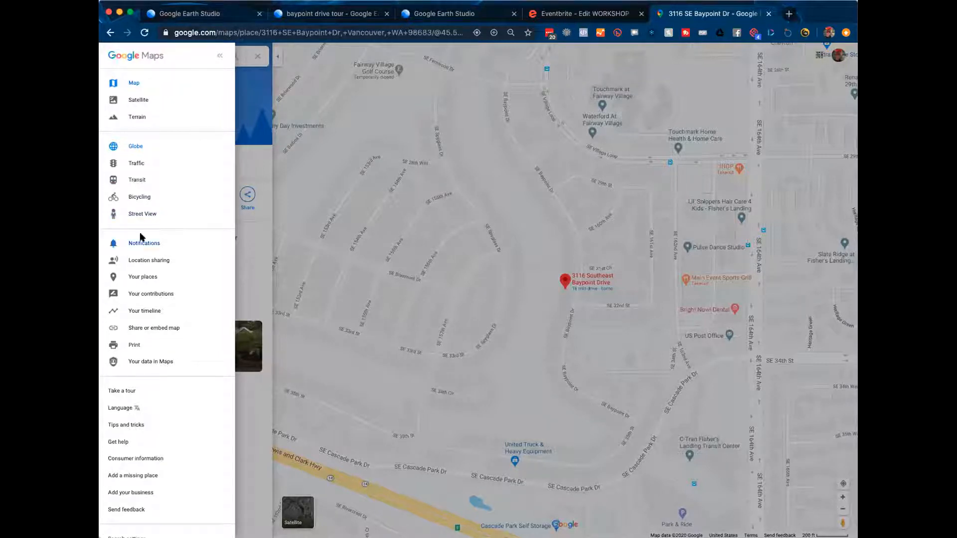
click(141, 214)
click(143, 277)
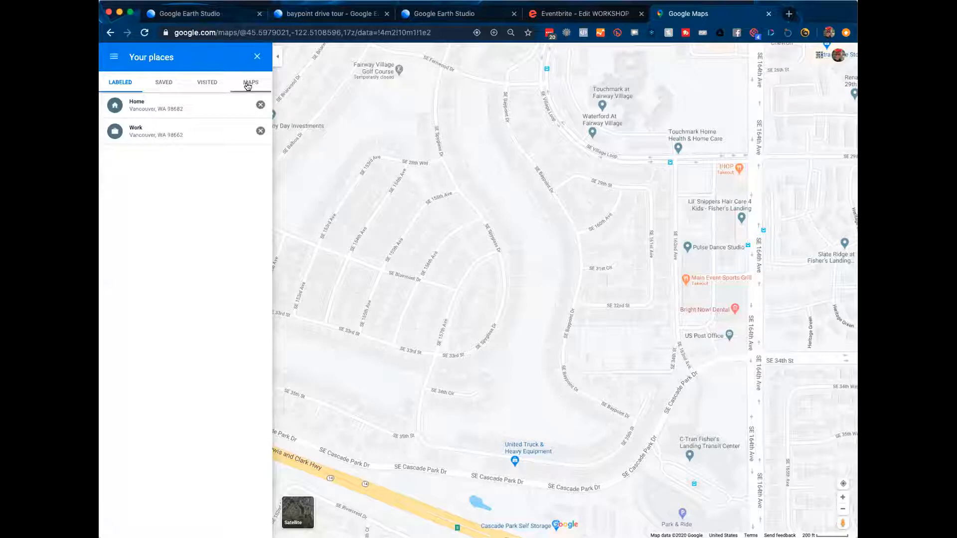
click(247, 85)
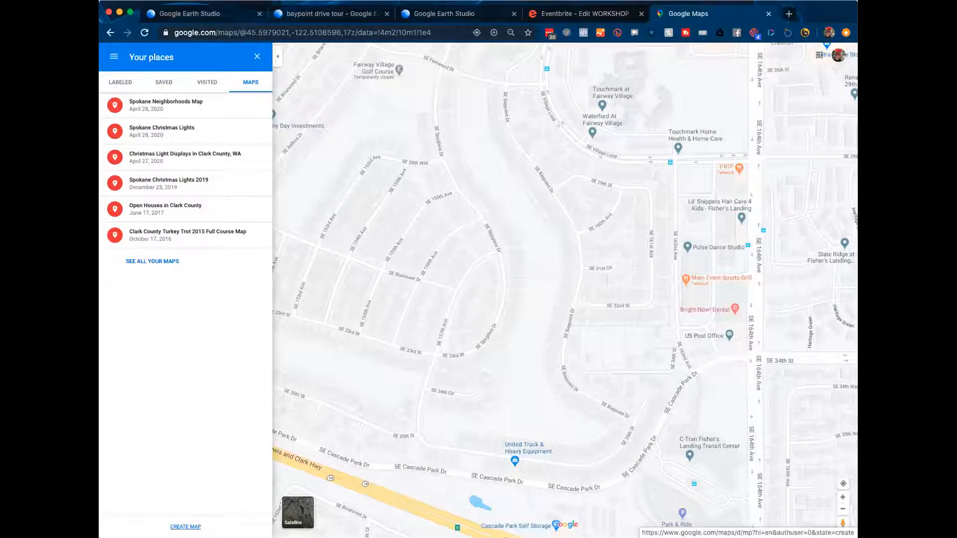
click(183, 526)
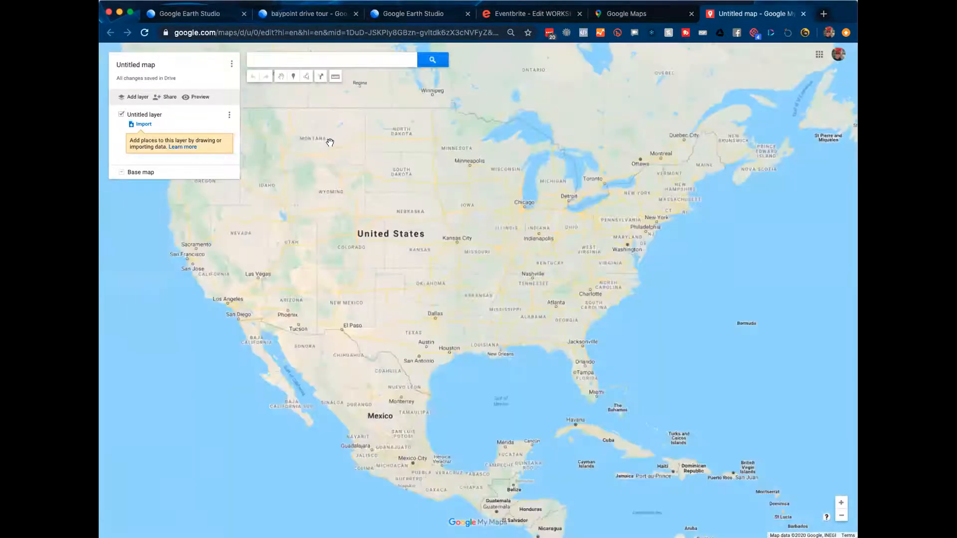
Step: Search for the house's street address, pick the Vancouver result and add it as a pin
click(300, 59)
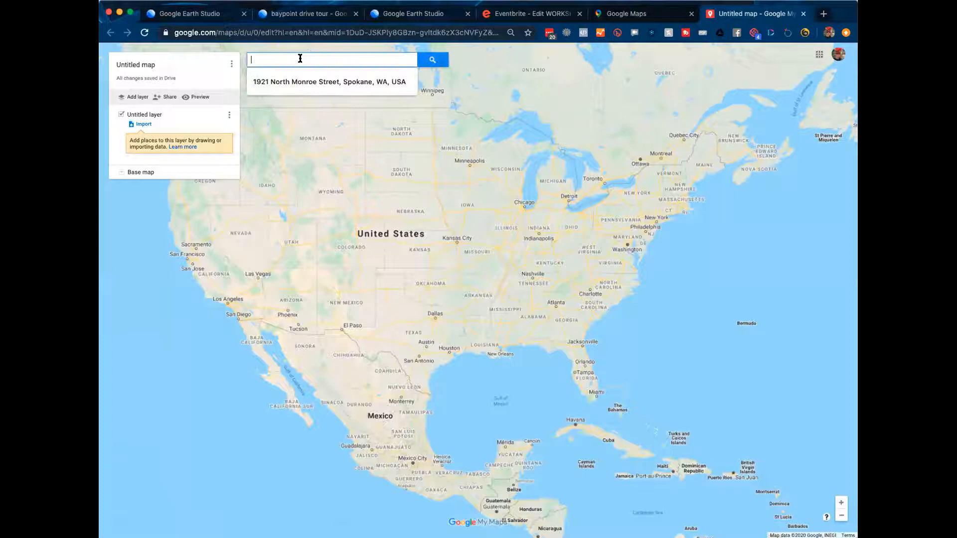
key(super+v)
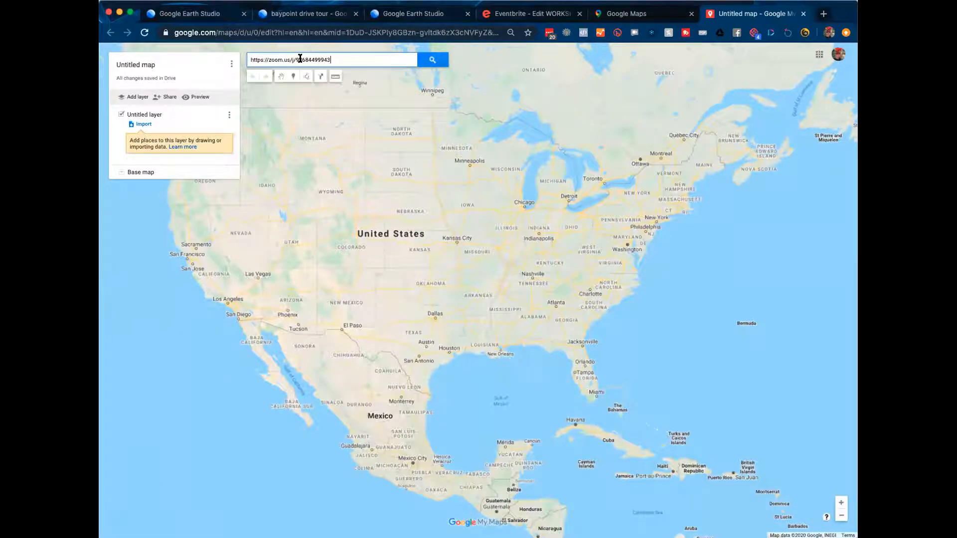
key(super+a)
key(BackSpace)
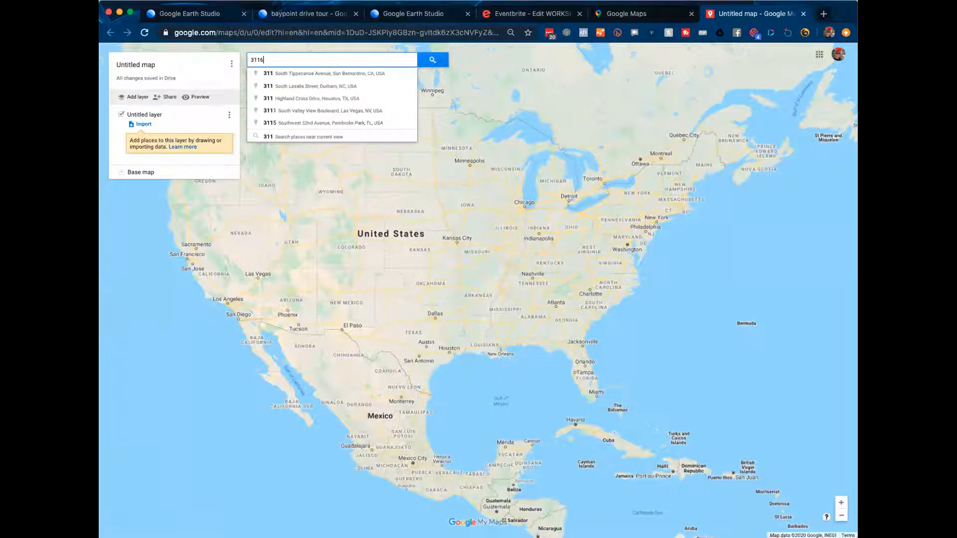
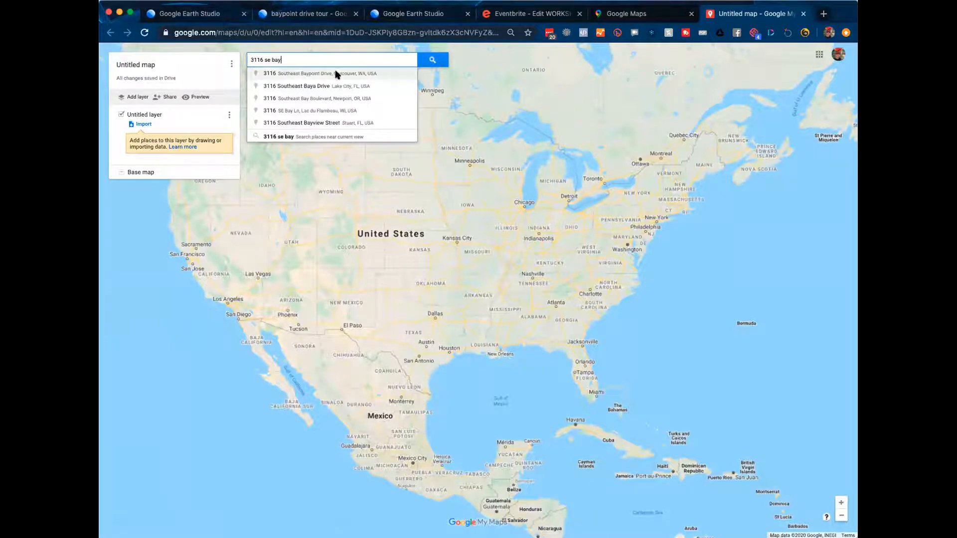
click(335, 73)
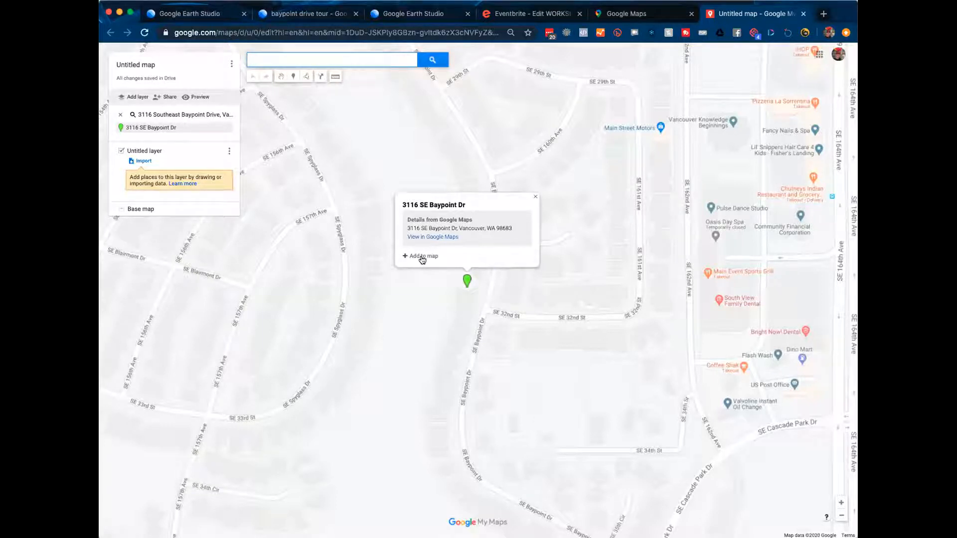
click(422, 258)
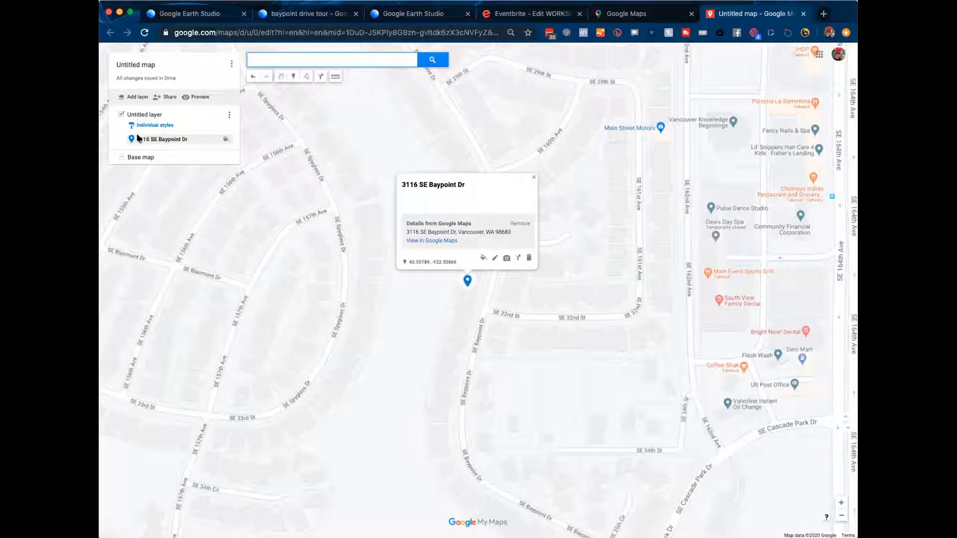
Step: Enter 'Baypoint Drive' as the map title and save it
click(146, 68)
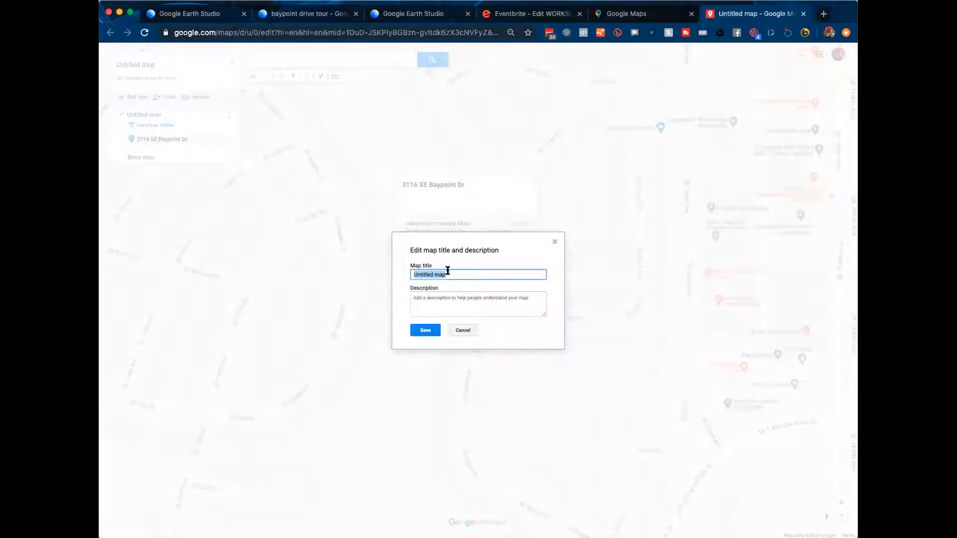
text(Baypoint Drive)
click(426, 330)
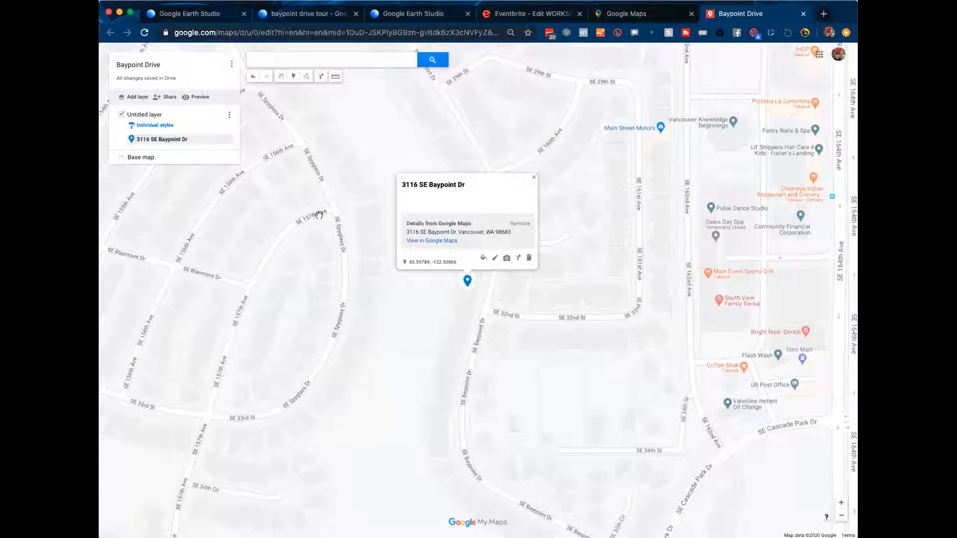
mouse_move(197, 137)
Step: Change the Baypoint Drive house pin's colour to orange
ctrl+scroll(222, 150, up, 10)
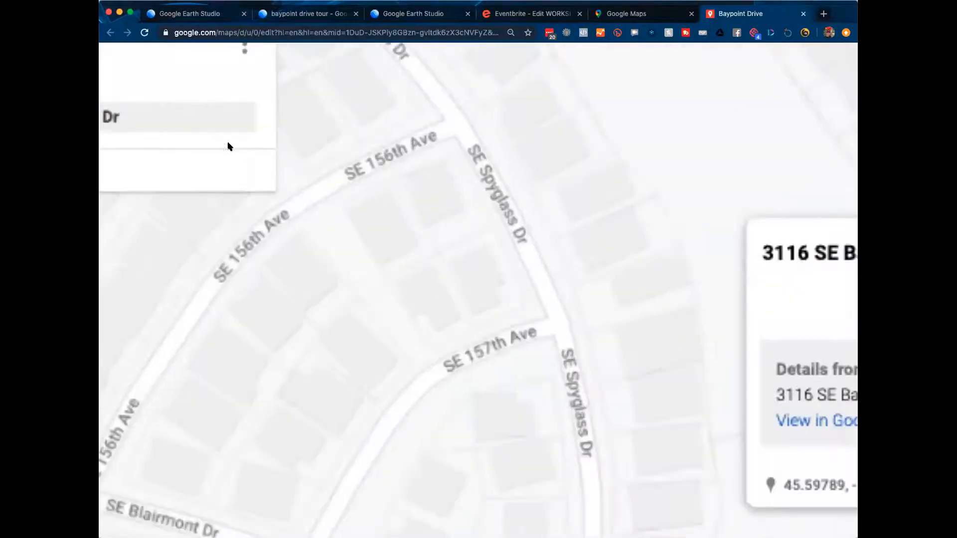
click(234, 117)
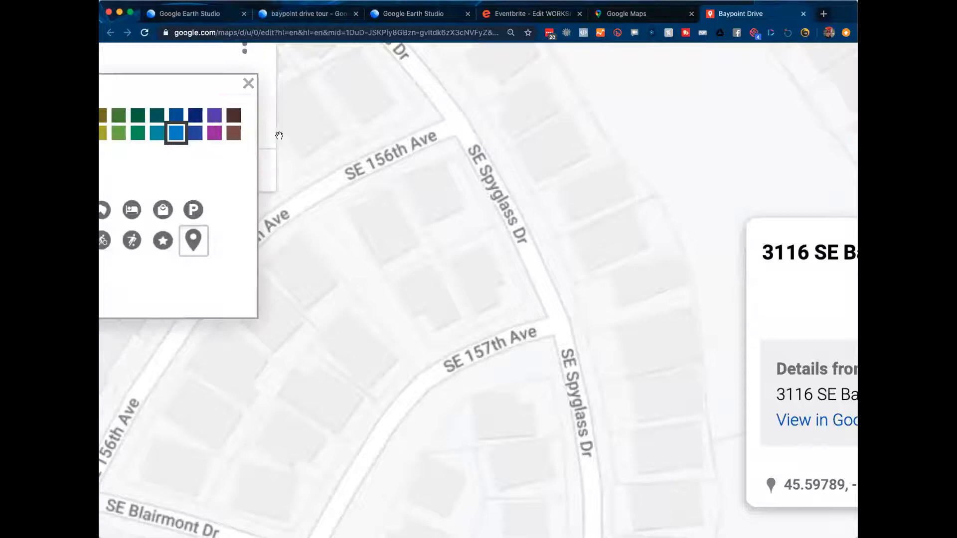
click(260, 133)
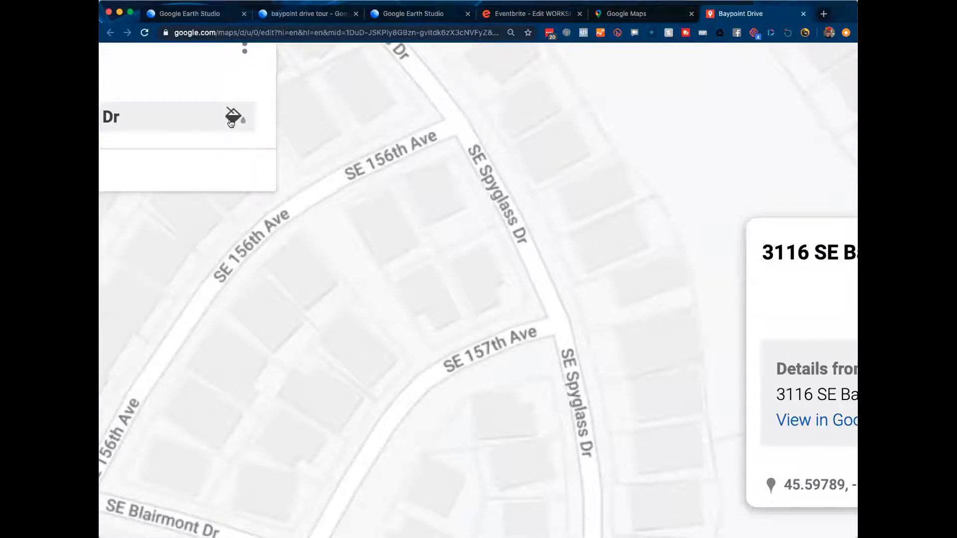
ctrl+scroll(230, 123, down, 10)
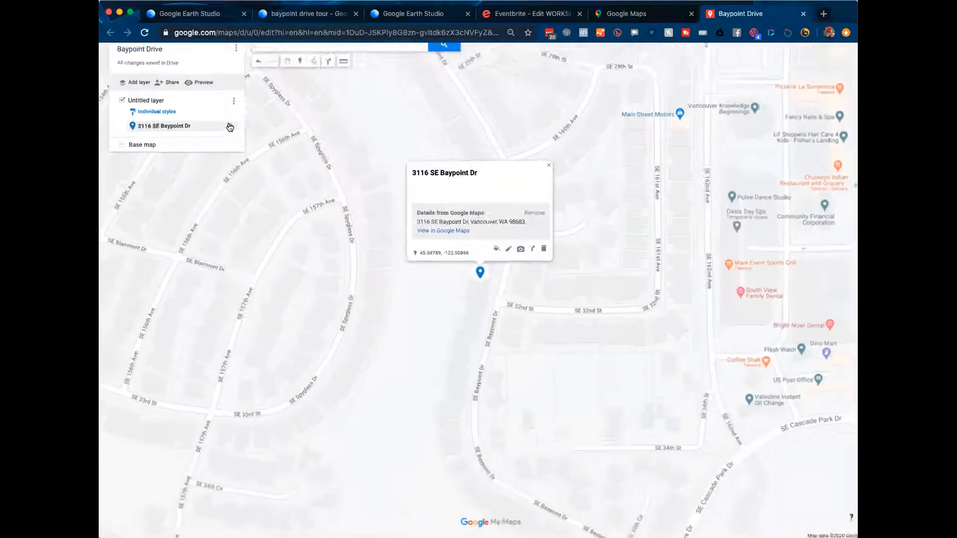
click(225, 140)
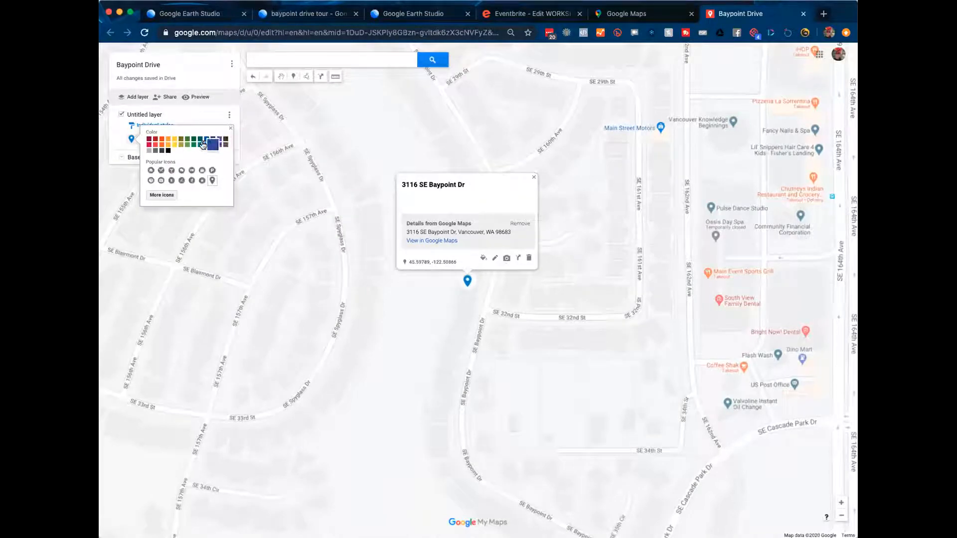
click(153, 140)
click(160, 142)
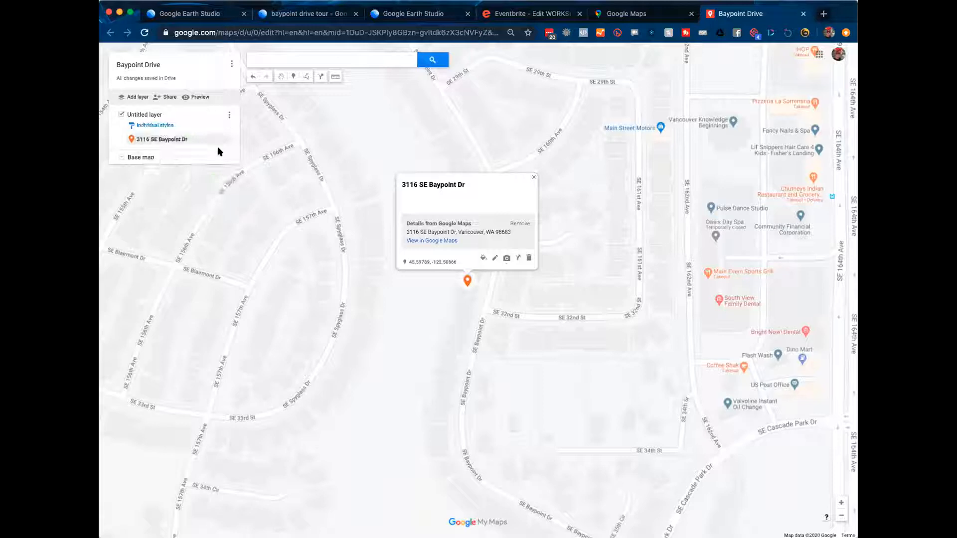
Step: Search the icon set for 'house' and apply the Places house icon to the pin
click(225, 141)
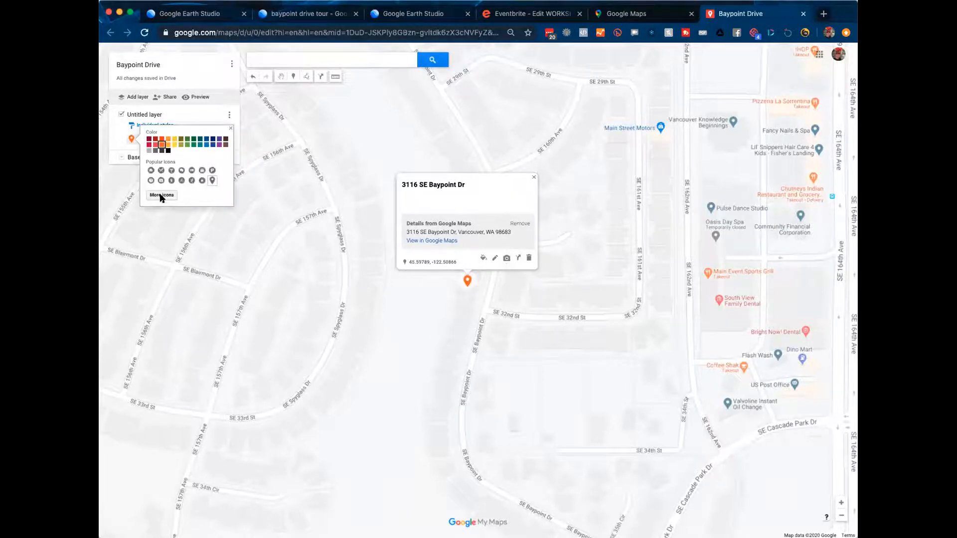
click(162, 195)
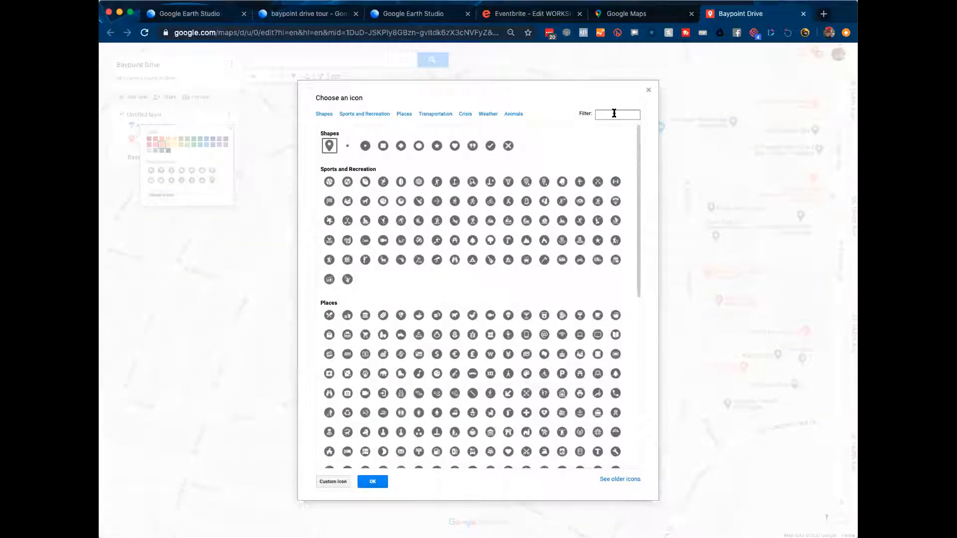
click(614, 113)
text(home)
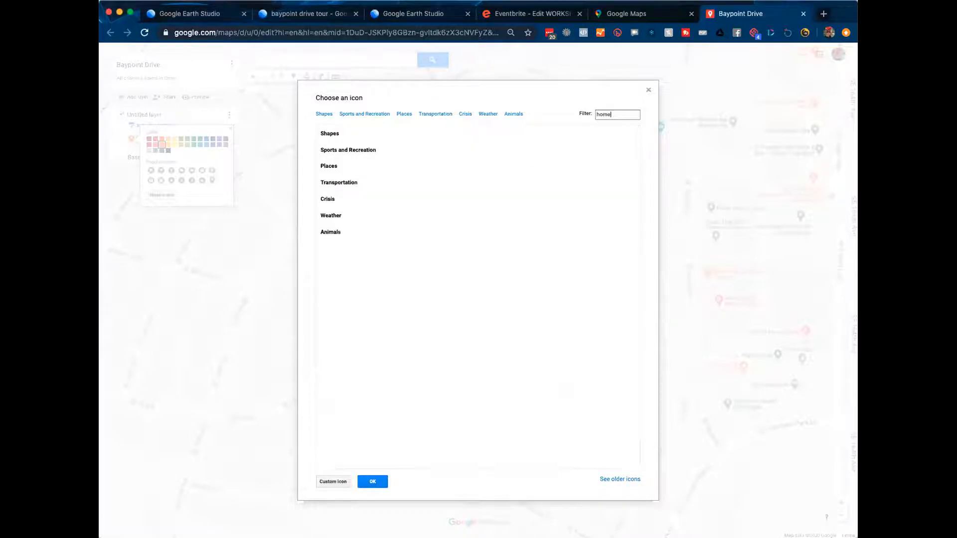
key(BackSpace)
key(BackSpace)
key(BackSpace)
text(ouse)
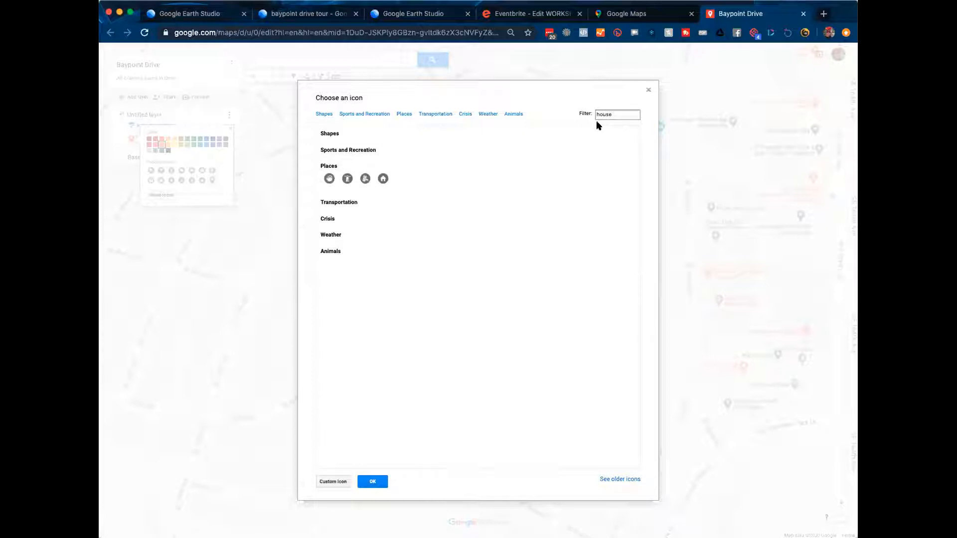
click(383, 179)
click(372, 481)
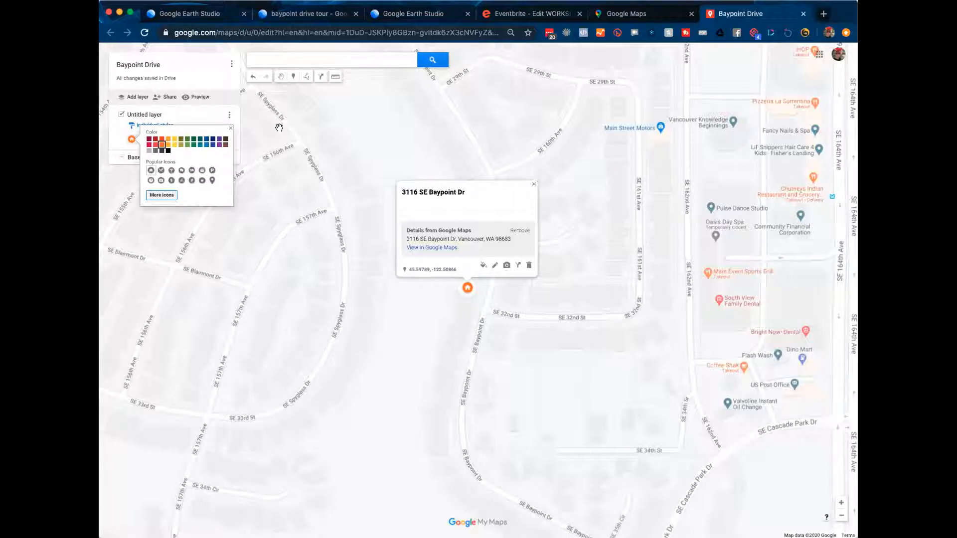
click(199, 49)
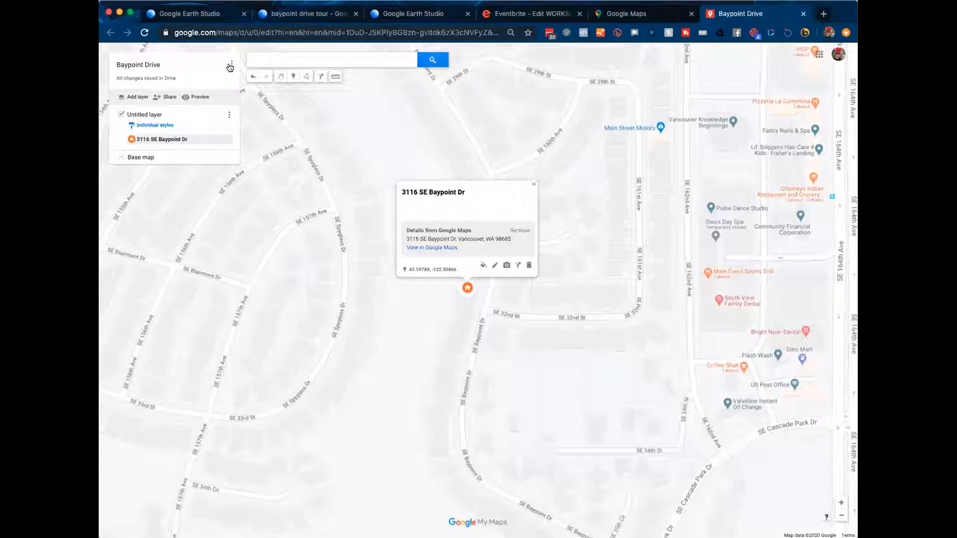
Step: Export the entire map to KML/KMZ and download Baypoint Drive.kmz
click(230, 64)
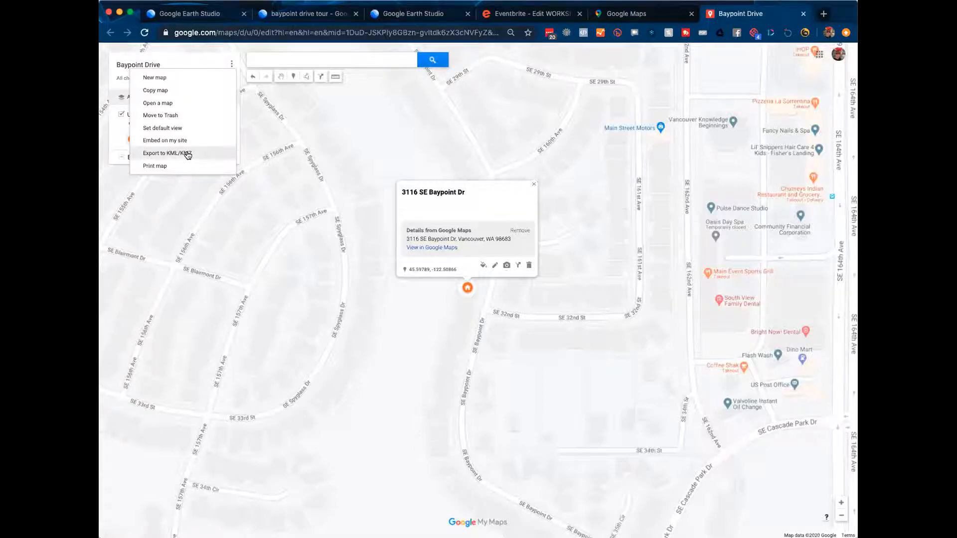
click(188, 154)
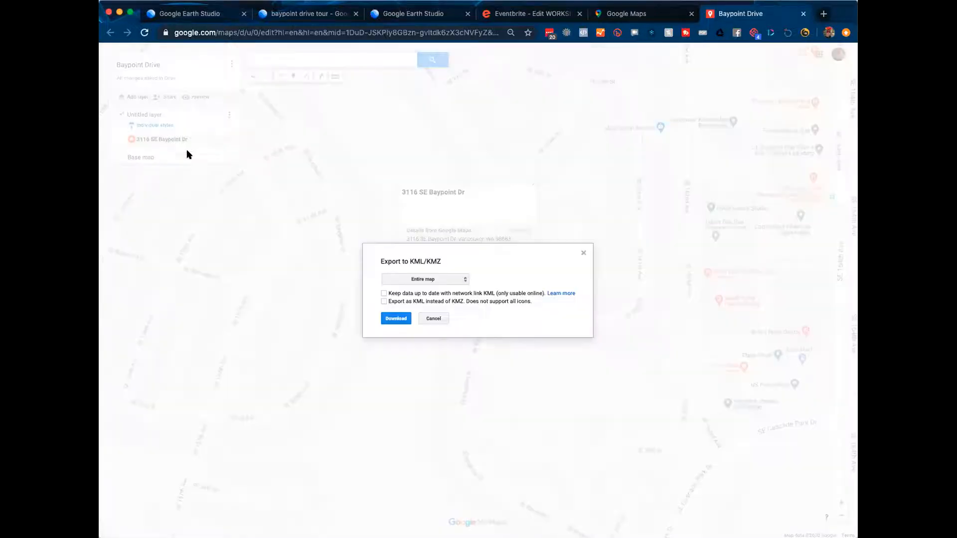
click(396, 319)
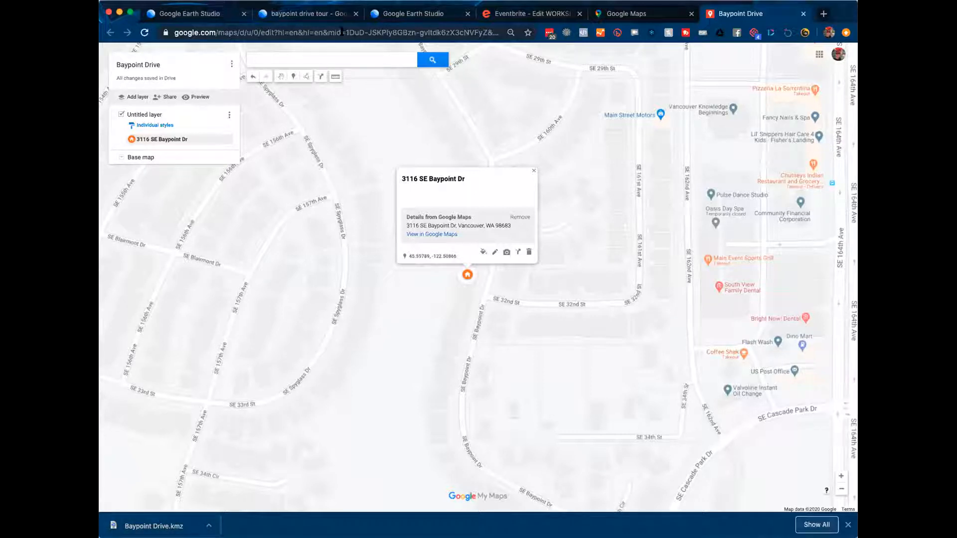
Step: Import Baypoint Drive.kmz from the computer as an overlay in the baypoint drive tour
click(312, 14)
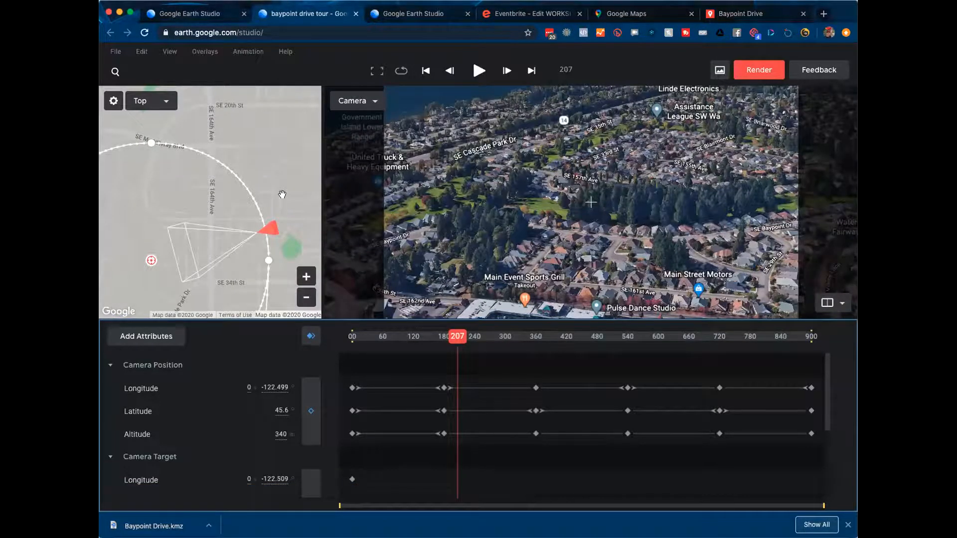
click(205, 52)
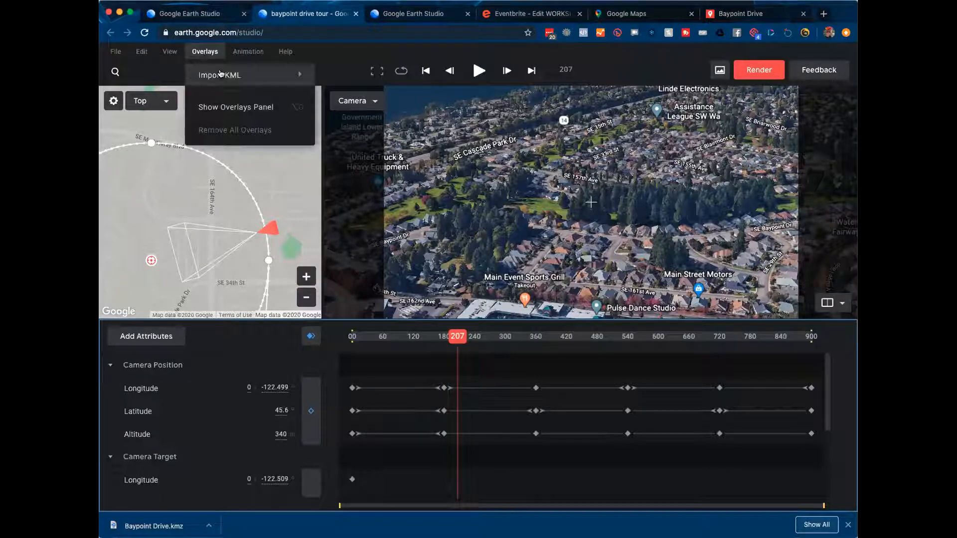
mouse_move(220, 77)
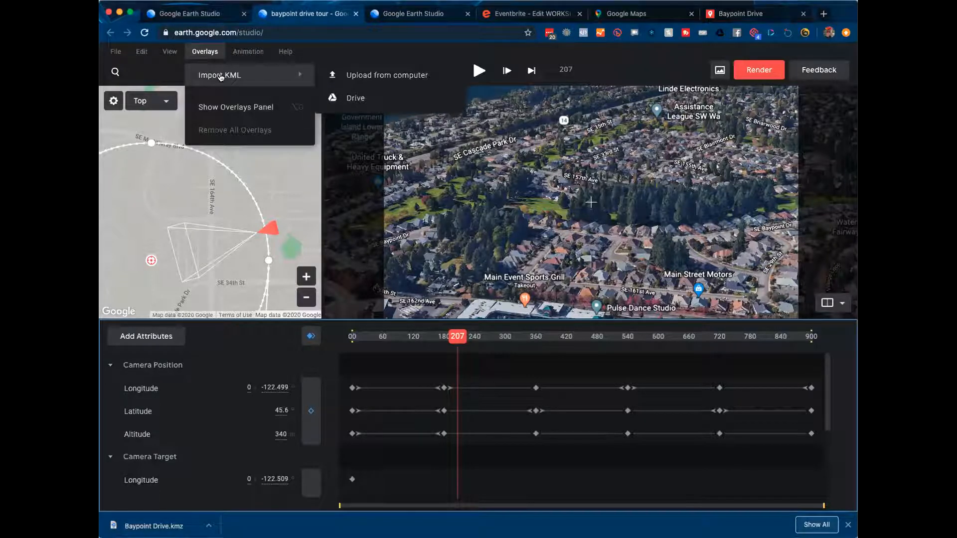
click(379, 76)
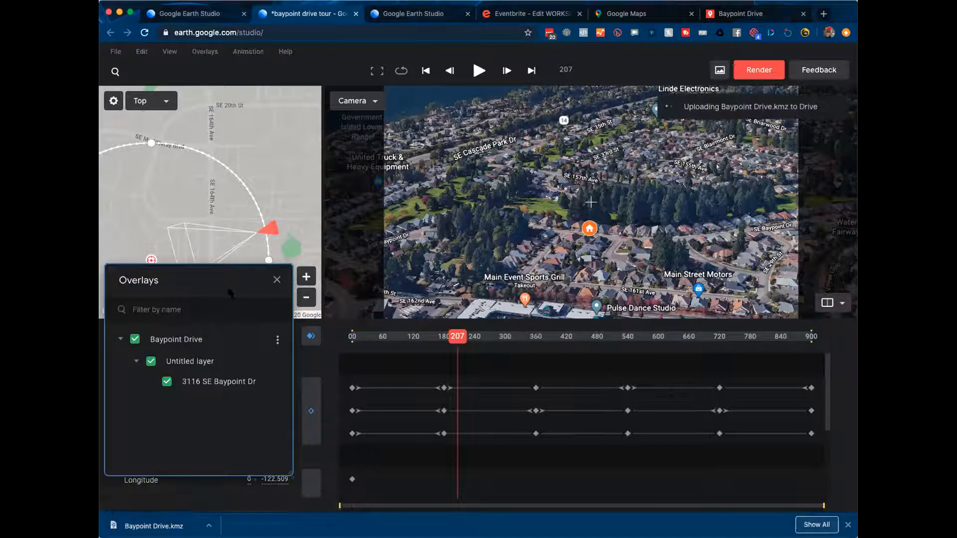
click(275, 280)
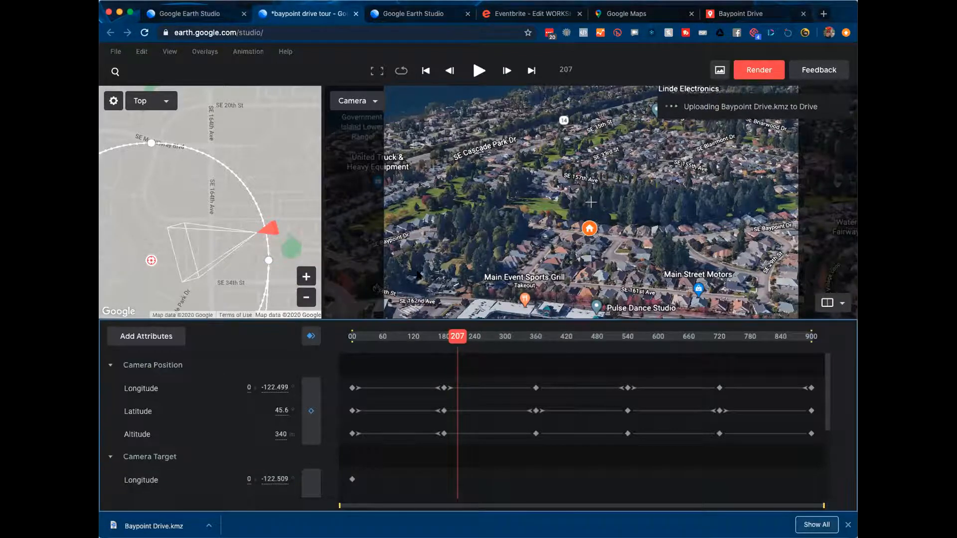
Step: Scrub the timeline from the tour's start to near frame 853 to preview the orbit
scroll(589, 236, up, 5)
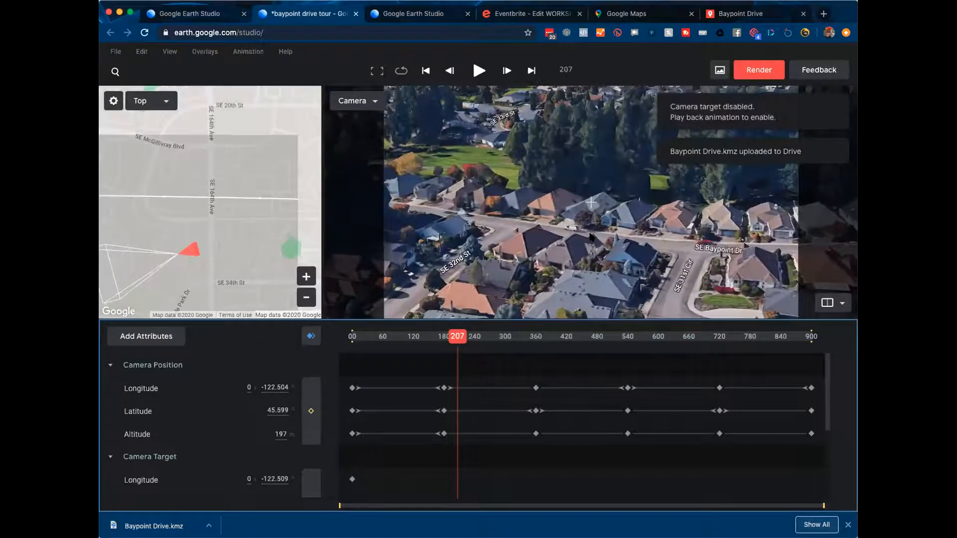
scroll(590, 236, down, 3)
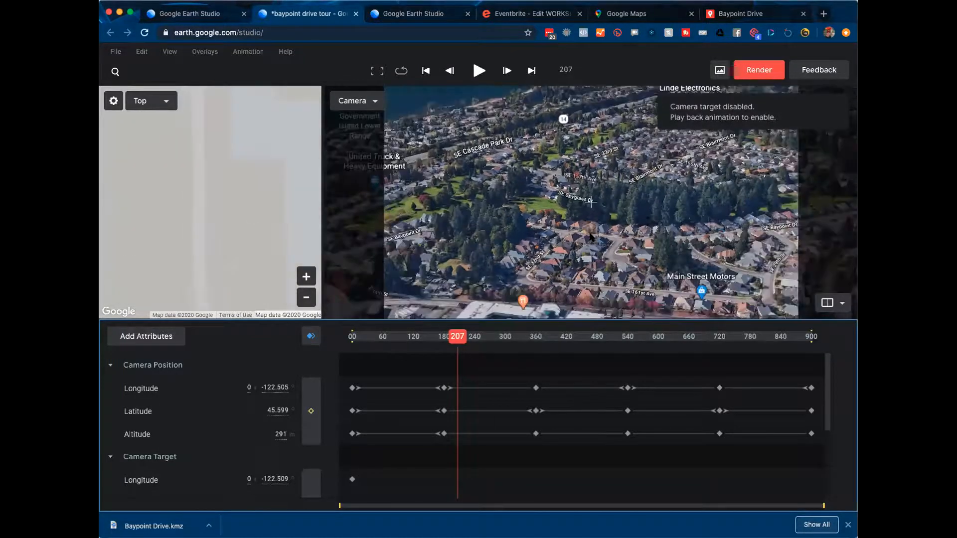
scroll(590, 237, down, 2)
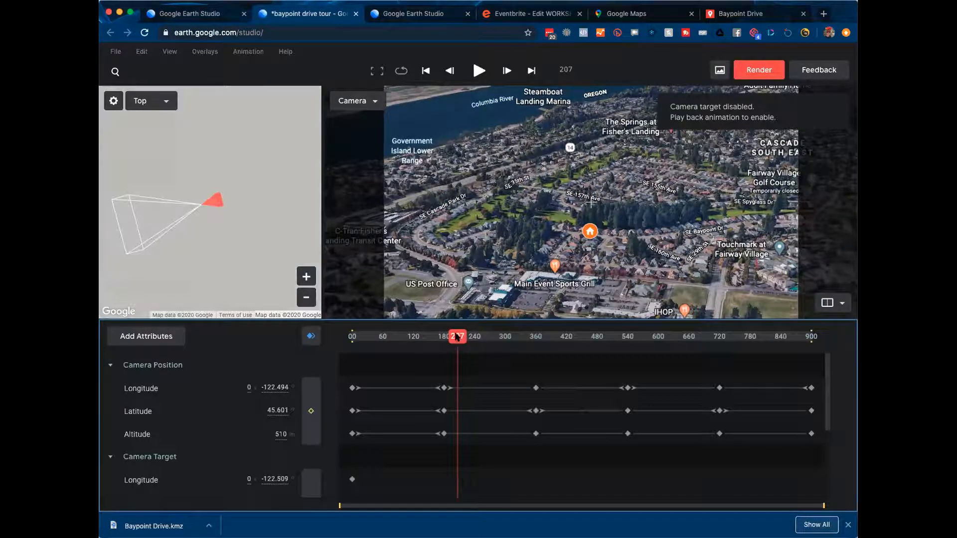
drag(457, 338, 357, 343)
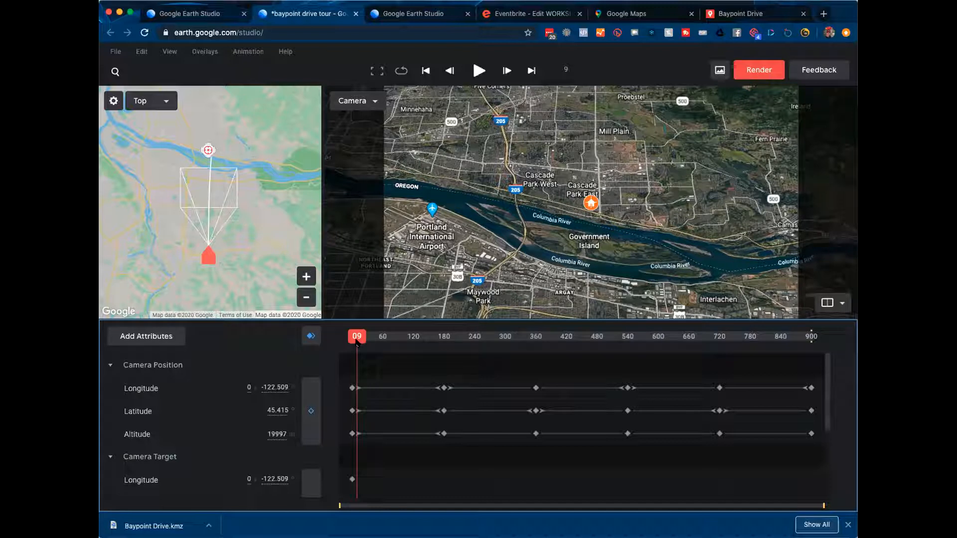
drag(357, 343, 785, 328)
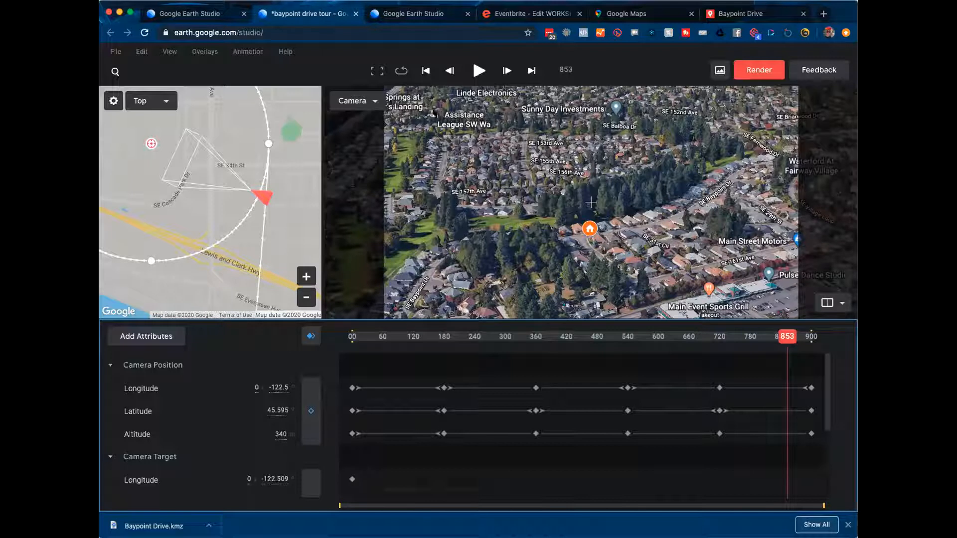
Step: Add a Keyframe Opacity track for the Baypoint Drive overlay from the Overlays panel
click(209, 53)
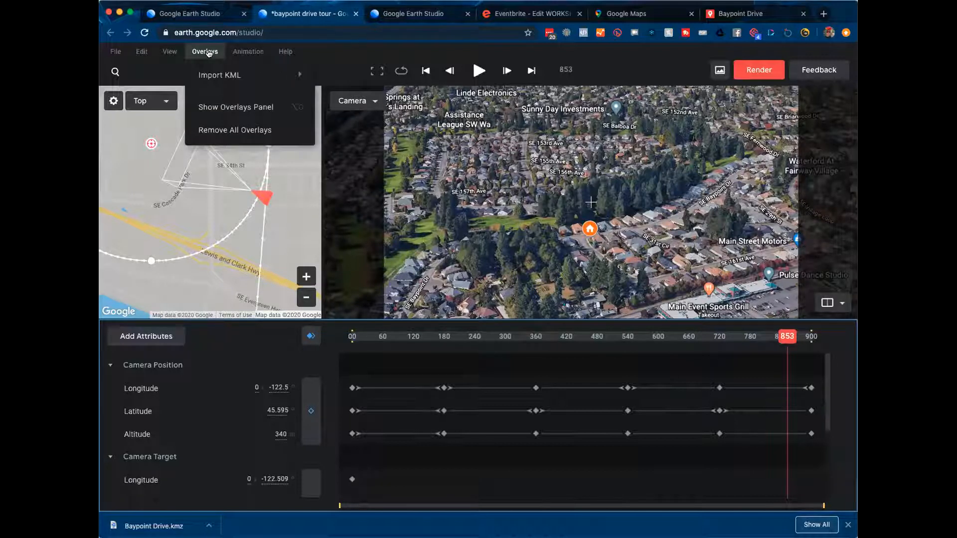
scroll(201, 417, down, 1)
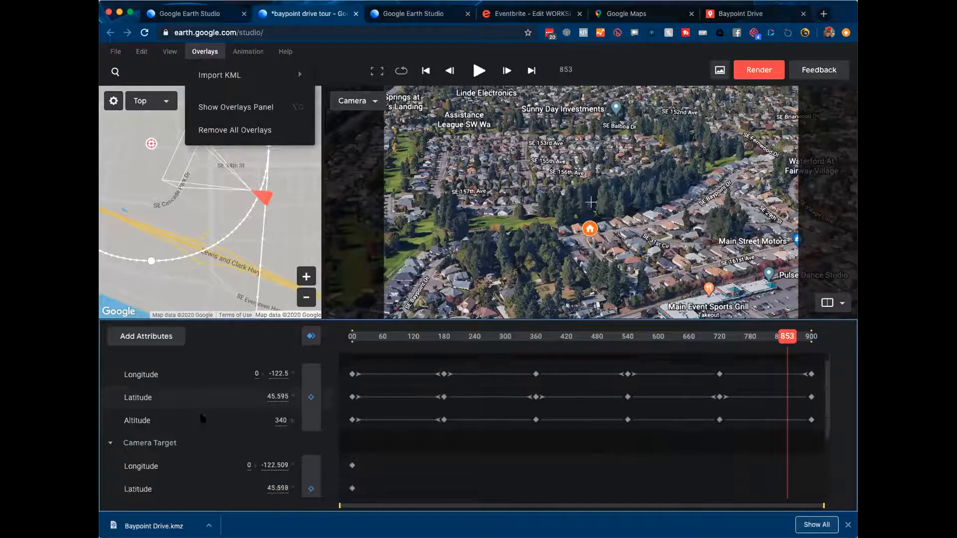
scroll(201, 417, down, 3)
scroll(213, 427, up, 4)
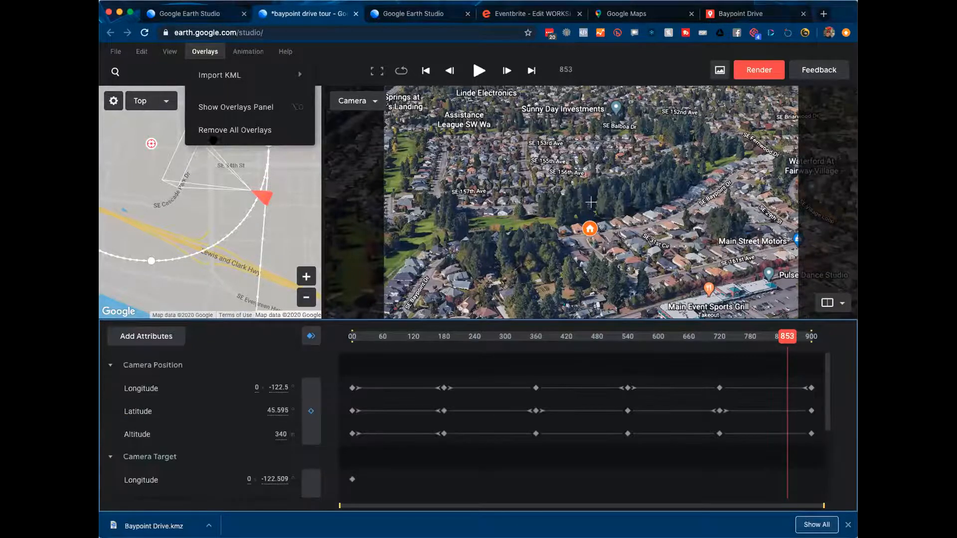
click(224, 107)
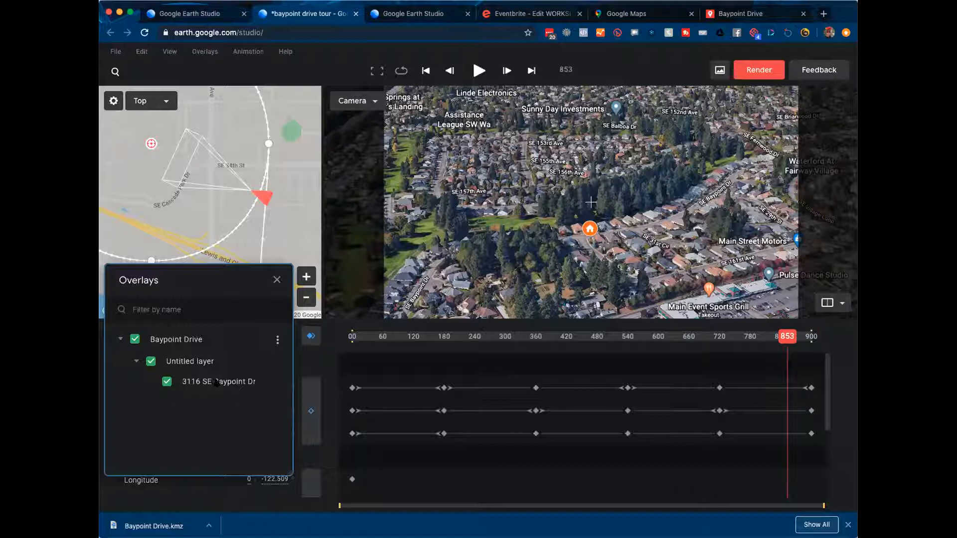
click(276, 340)
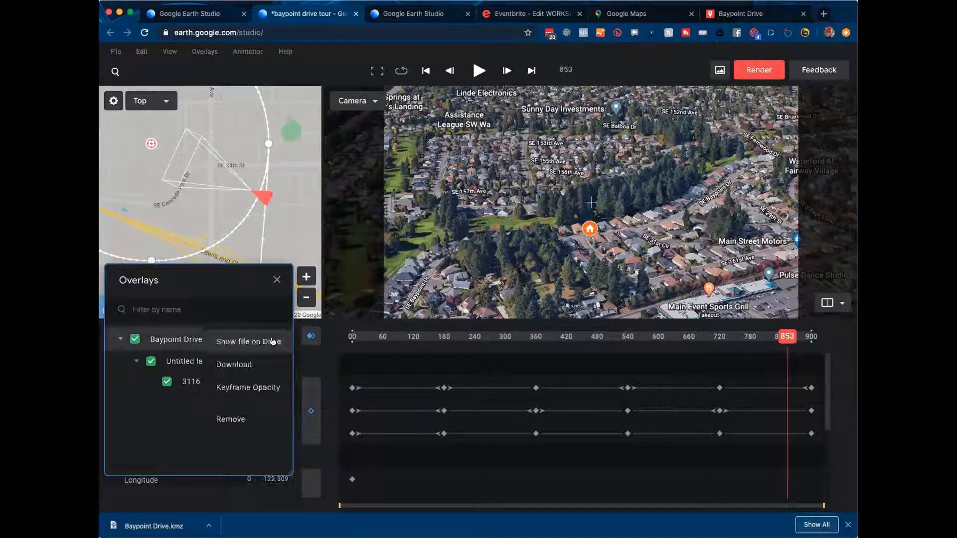
click(249, 388)
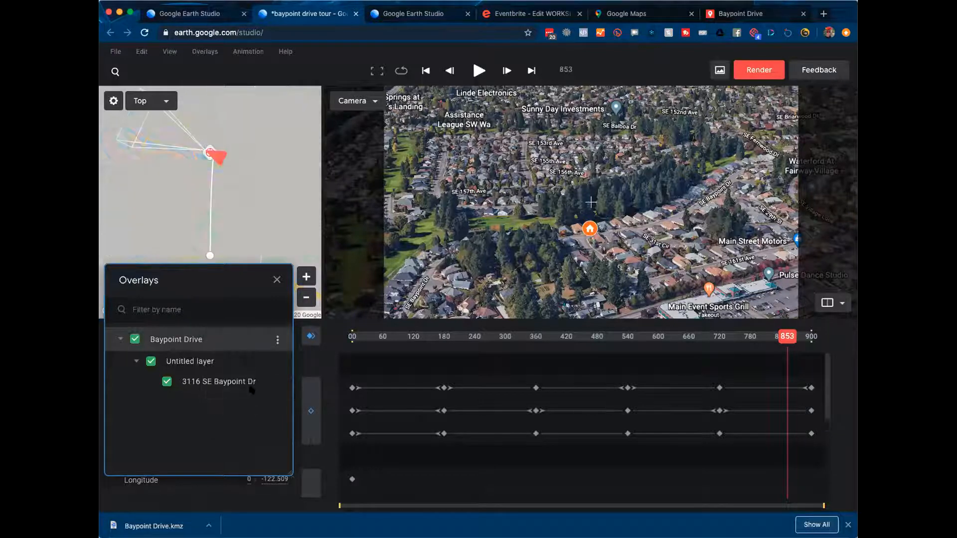
scroll(307, 457, down, 5)
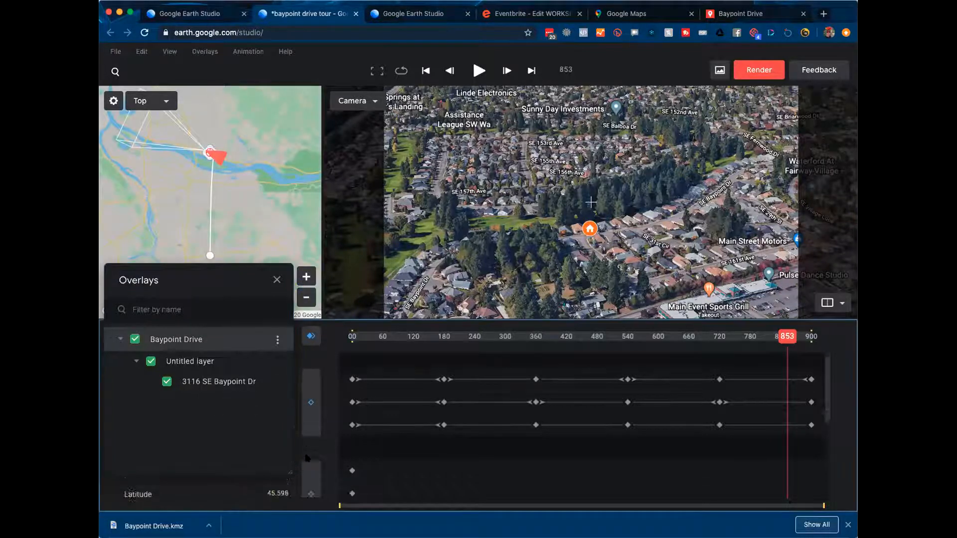
Step: Lower the Baypoint Drive Overlay Opacity value to about 59.1
click(276, 279)
scroll(204, 439, down, 3)
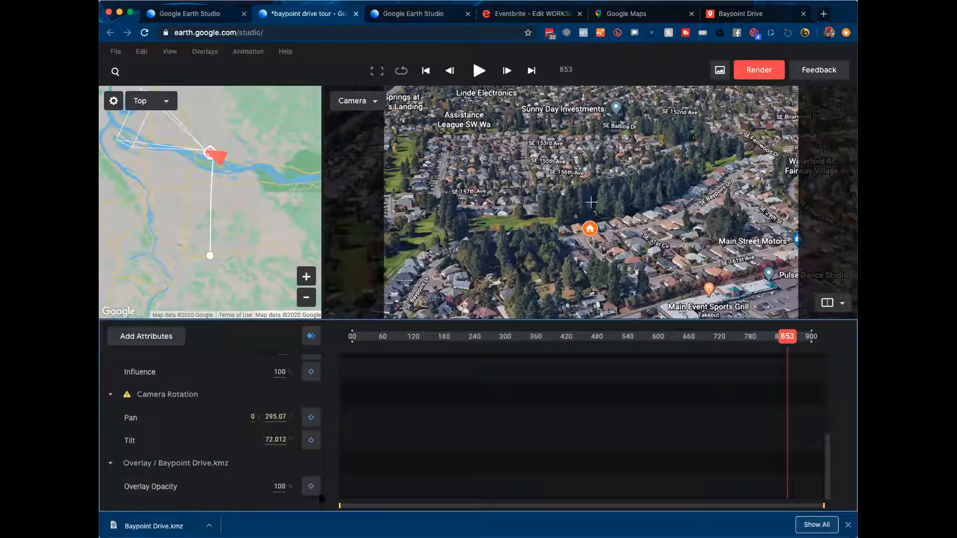
drag(256, 487, 114, 487)
drag(286, 488, 240, 488)
Step: Save the current tour frame as a baypoint_drive JPEG, then move to frame 602
click(242, 52)
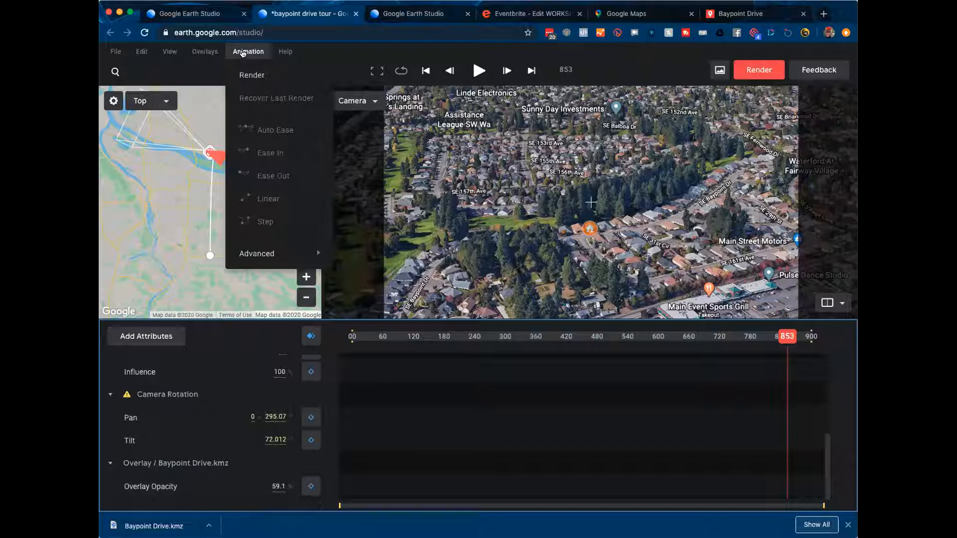
mouse_move(256, 254)
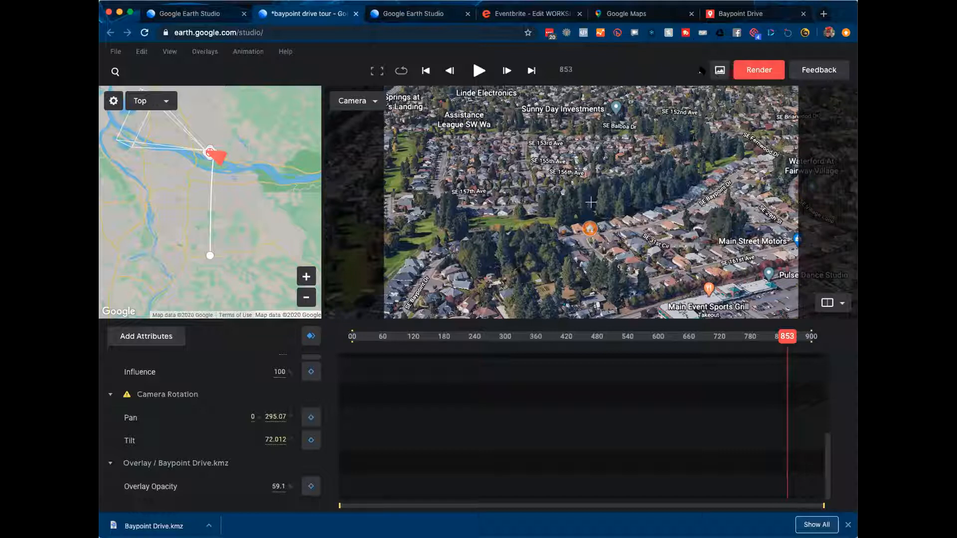
click(717, 71)
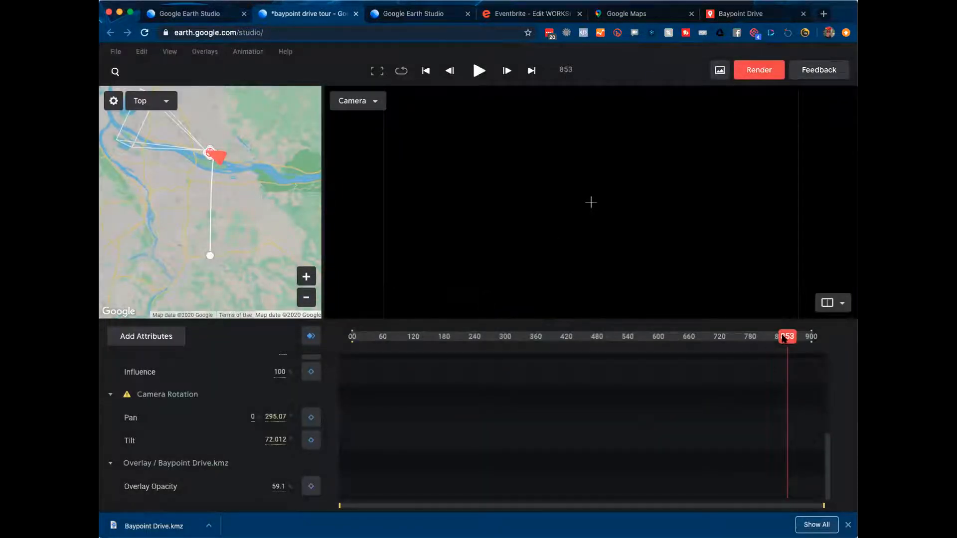
click(659, 338)
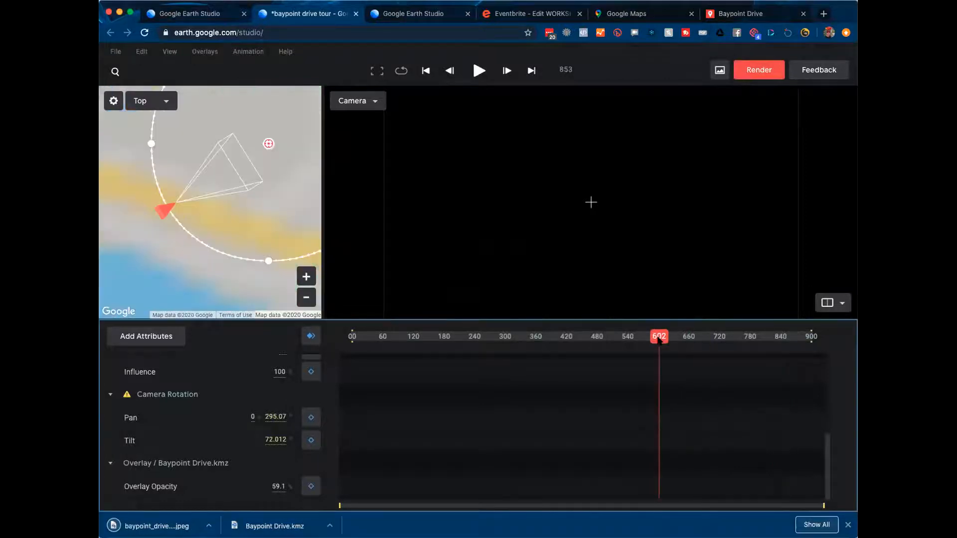
Step: Move the playhead forward to the tour's final frame 900
drag(659, 338, 814, 335)
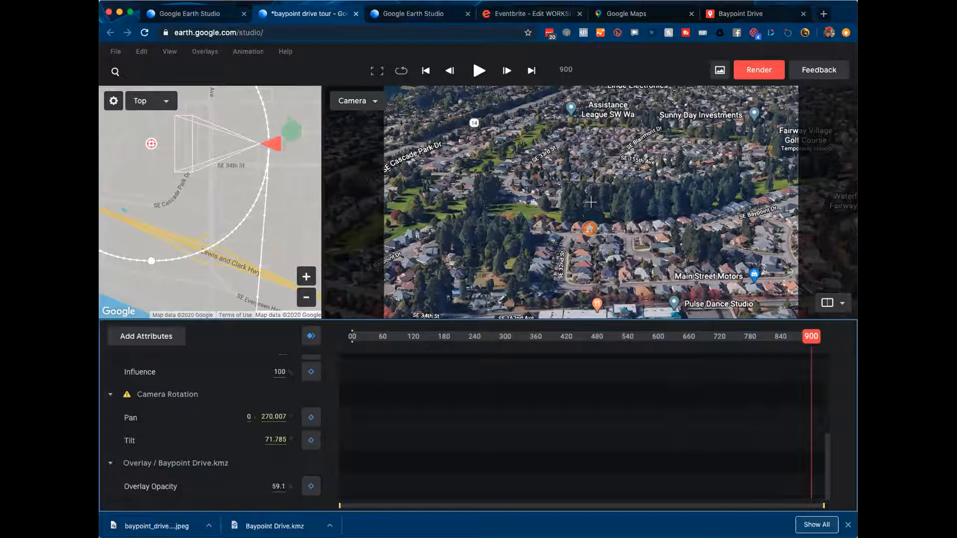
Step: In the render settings, try a 4000 output height, leaving the size capped at 4096 by 2304
click(758, 74)
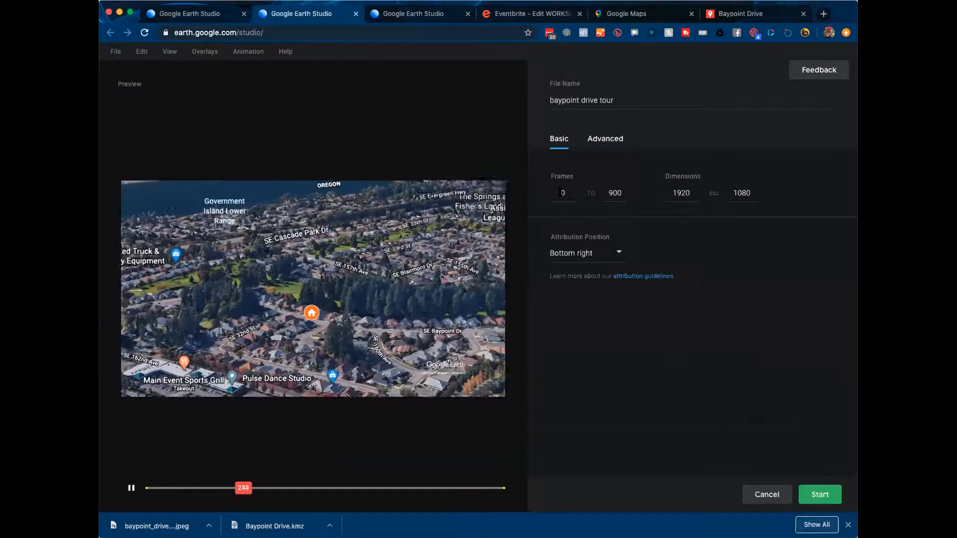
double_click(675, 192)
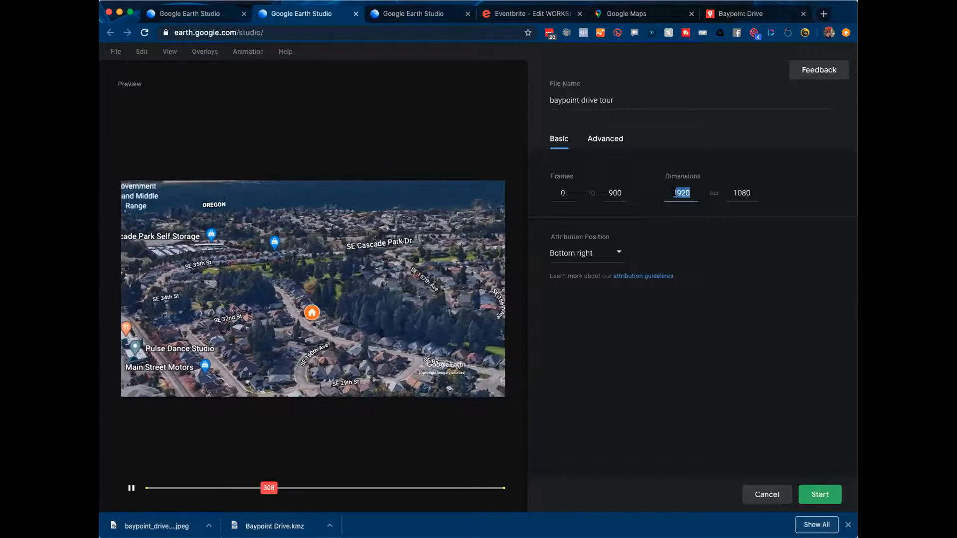
key(Tab)
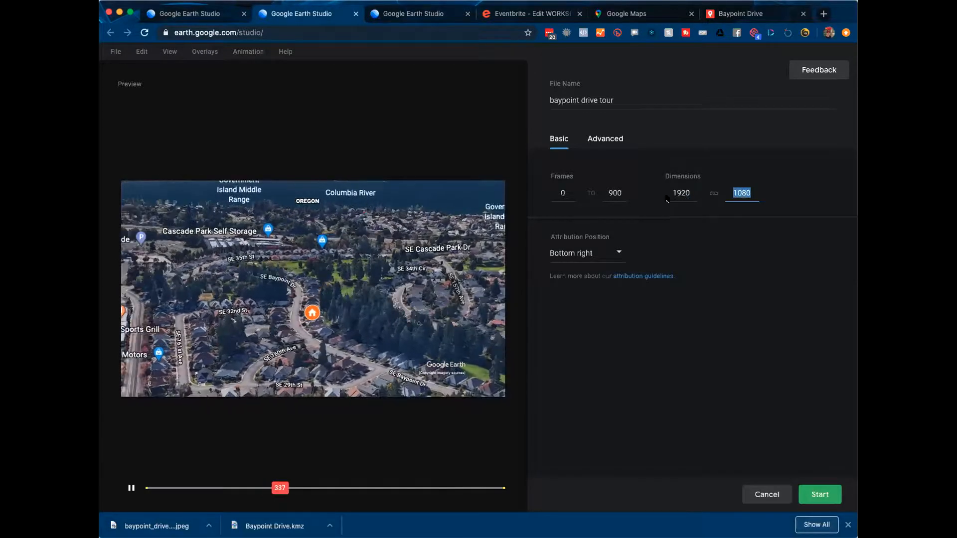
click(676, 193)
click(736, 193)
double_click(736, 193)
text(4096)
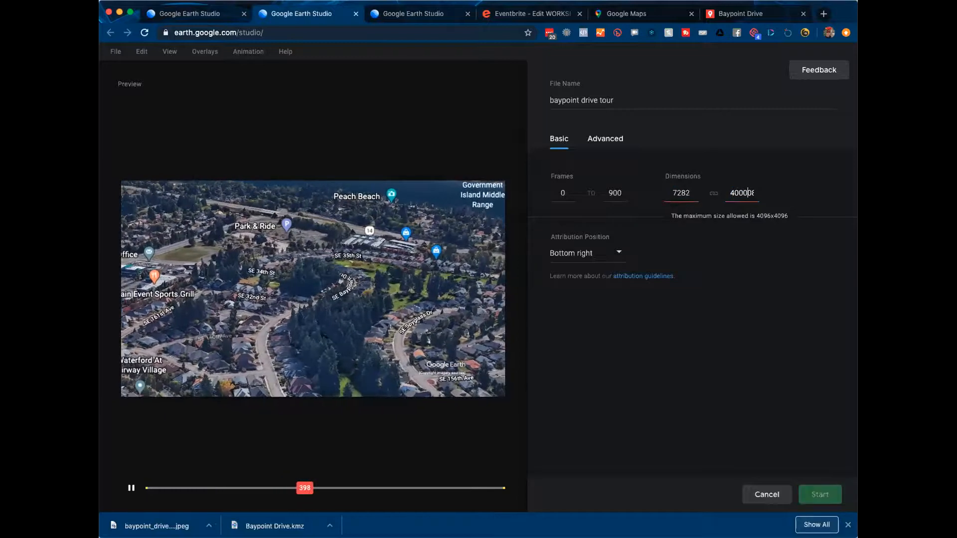
key(BackSpace)
key(BackSpace)
key(BackSpace)
key(BackSpace)
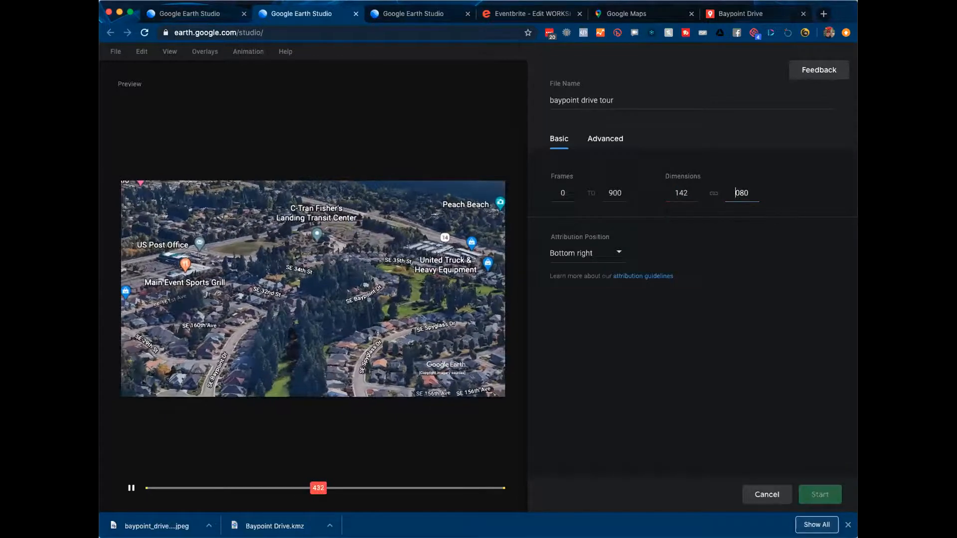
key(BackSpace)
key(BackSpace)
key(BackSpace)
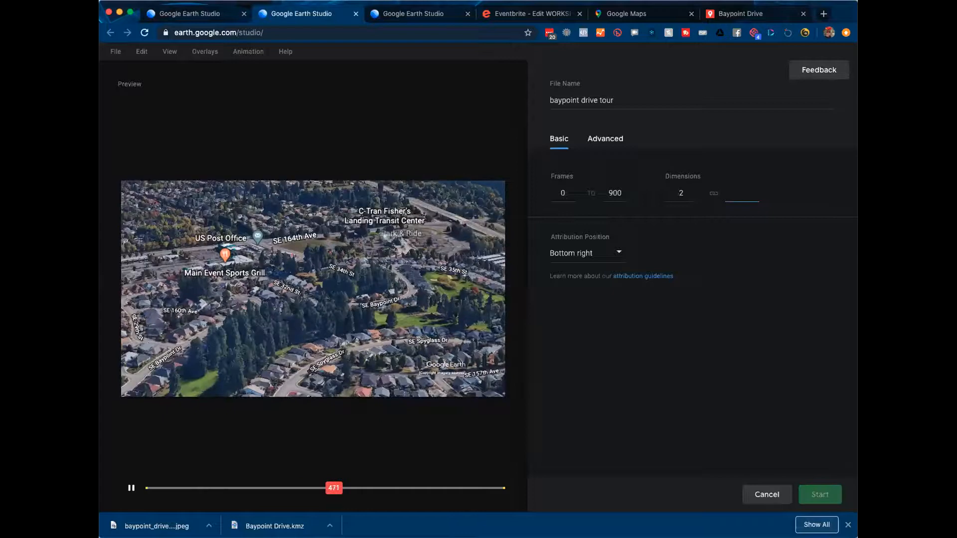
text(4000)
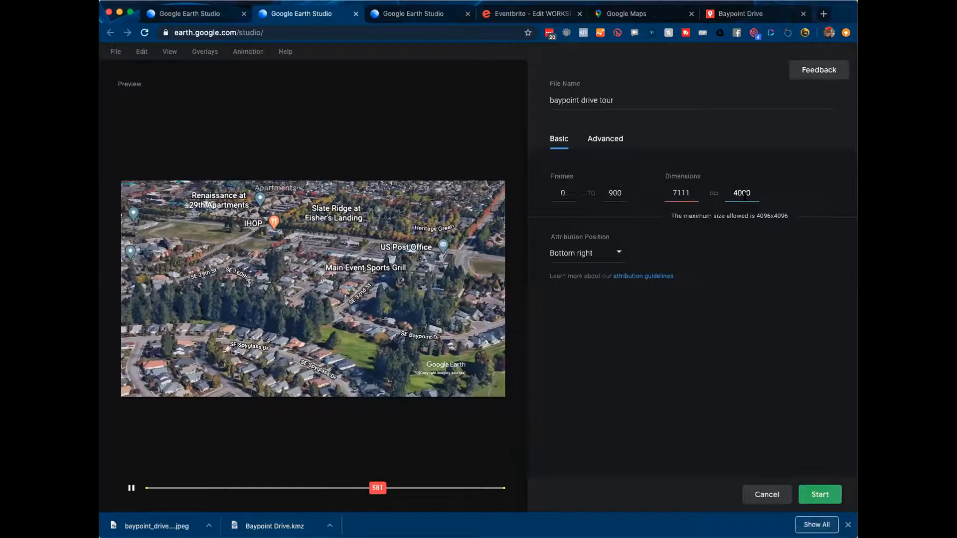
double_click(687, 192)
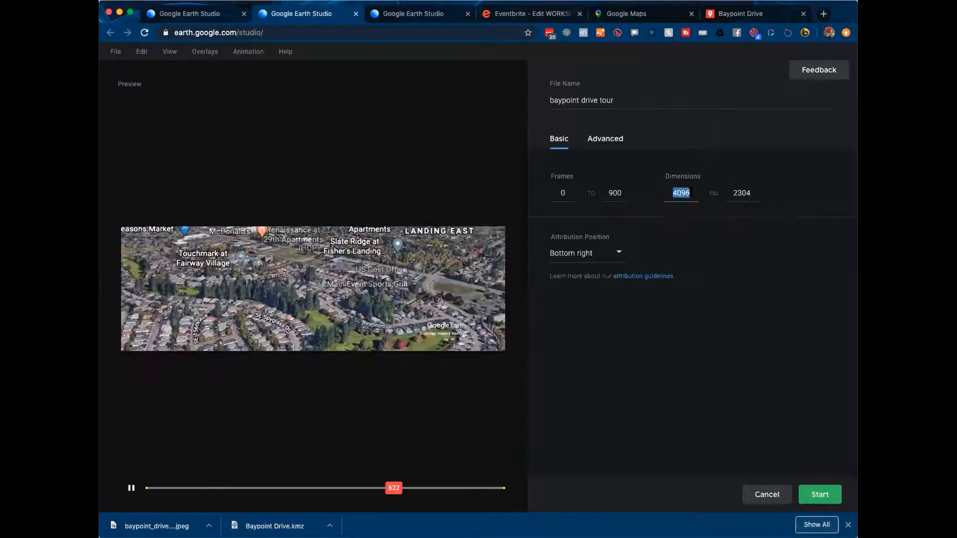
click(746, 239)
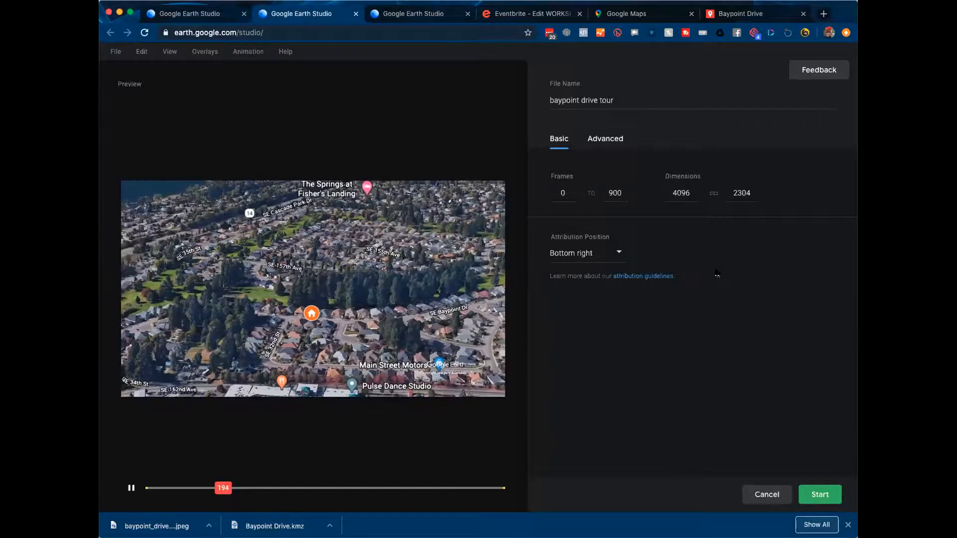
Step: Set the output height to 360 so the dimensions become 640 by 360
double_click(681, 193)
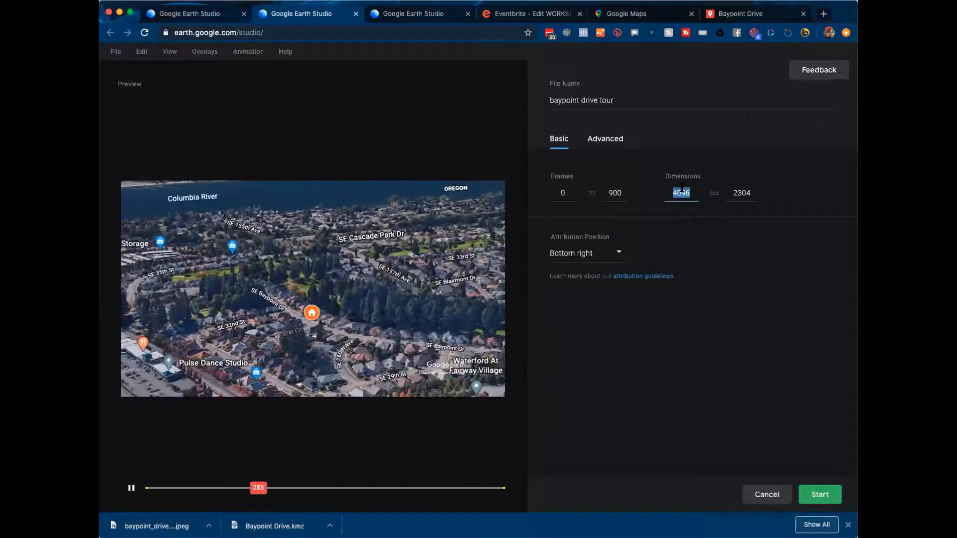
key(Tab)
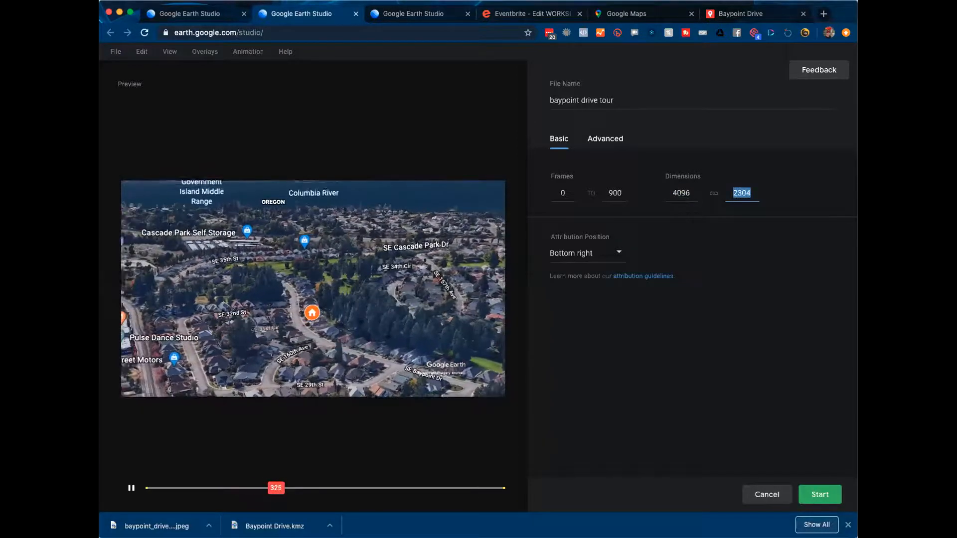
text(360)
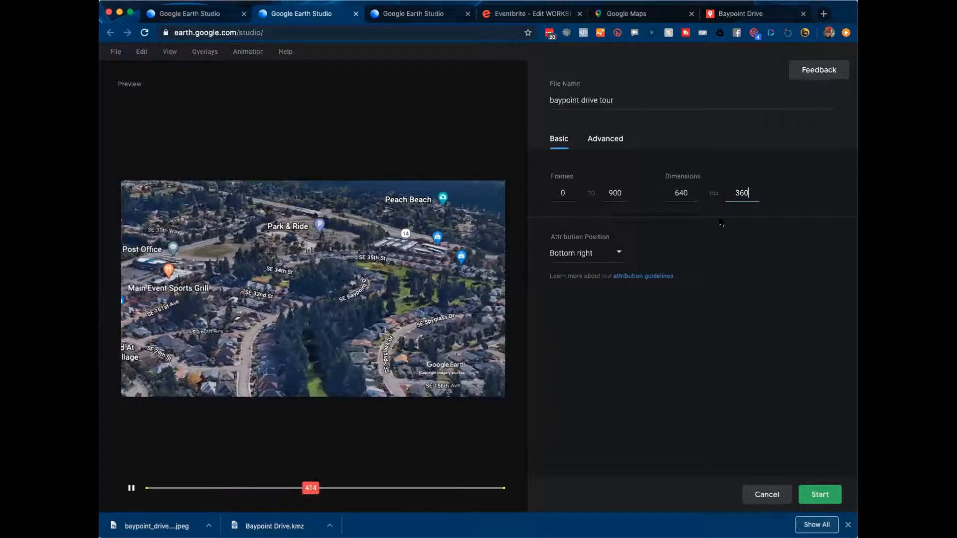
click(720, 221)
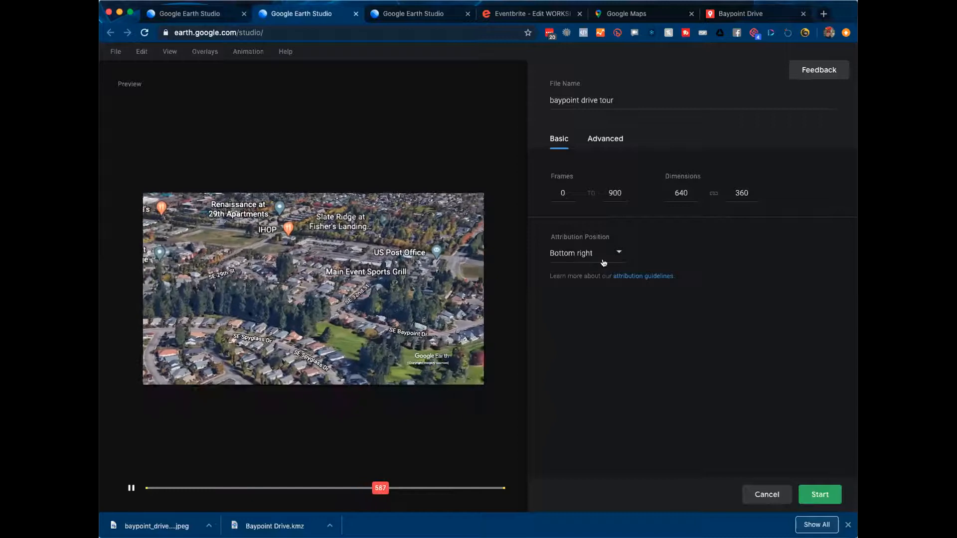
Step: In Advanced render options, keep High texture quality and return map style from Clean to Everything
click(605, 139)
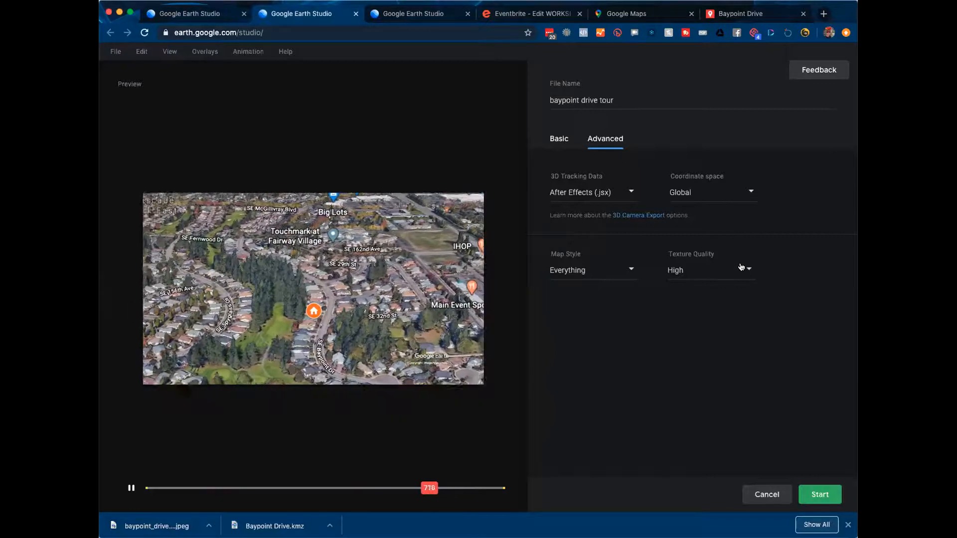
click(743, 269)
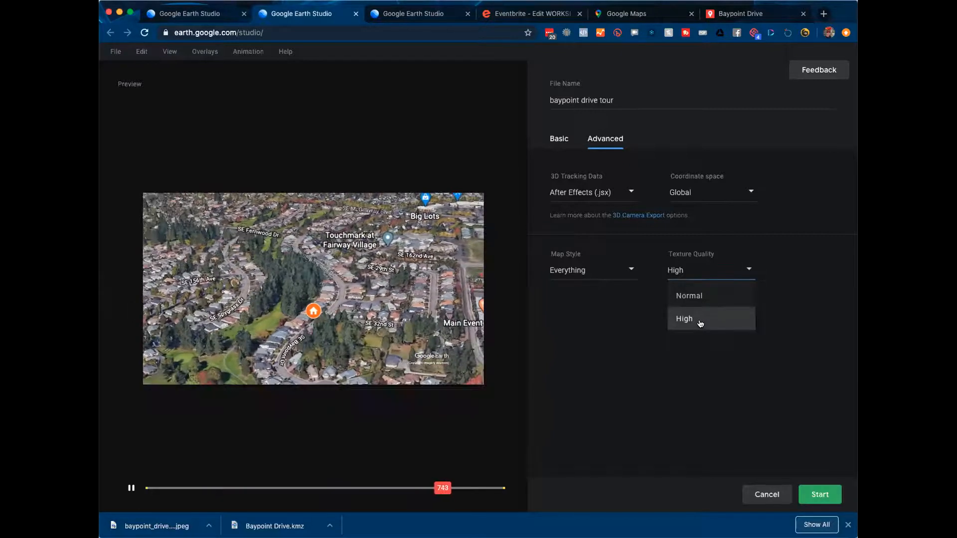
click(700, 323)
click(628, 270)
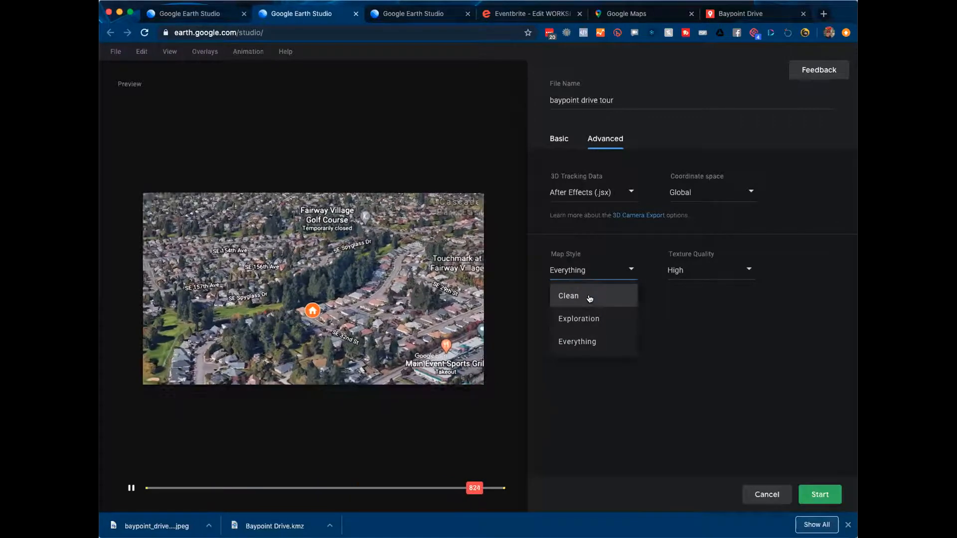
click(589, 298)
click(621, 273)
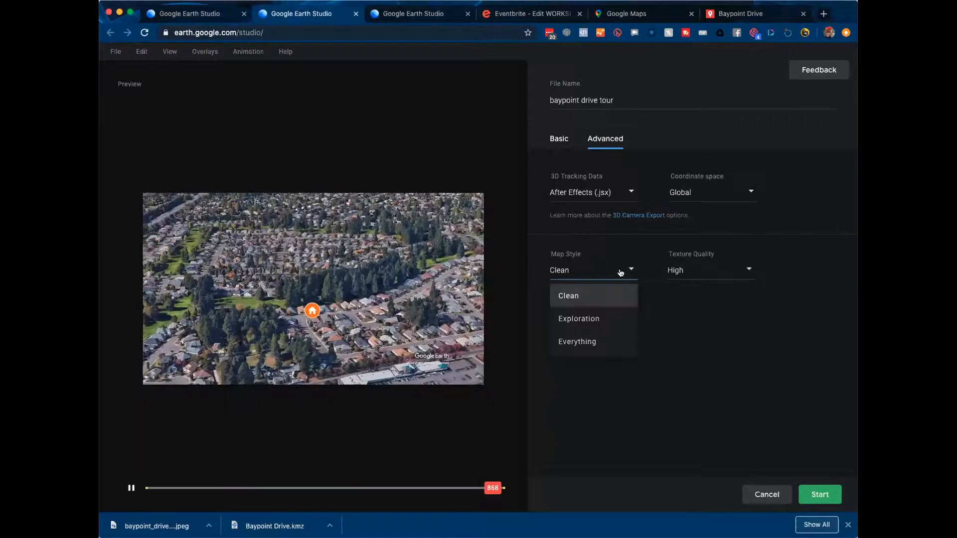
click(582, 339)
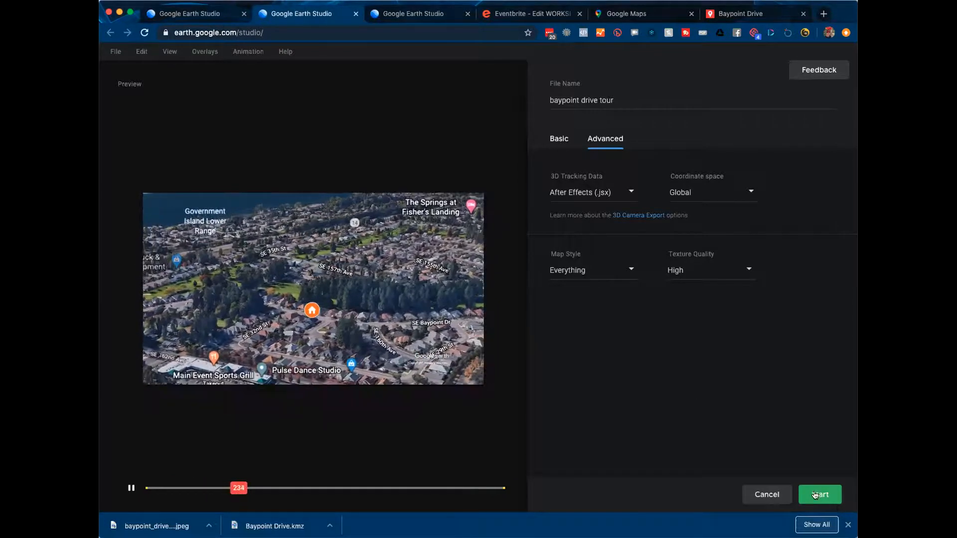
Step: Start rendering 'baypoint drive tour' as 640x360 JPEG frames 0–900
click(815, 494)
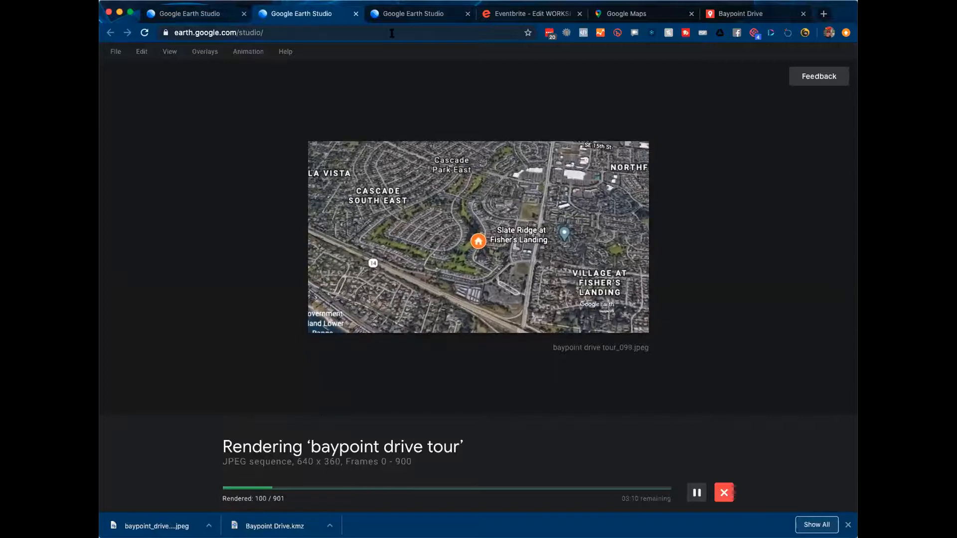
click(402, 15)
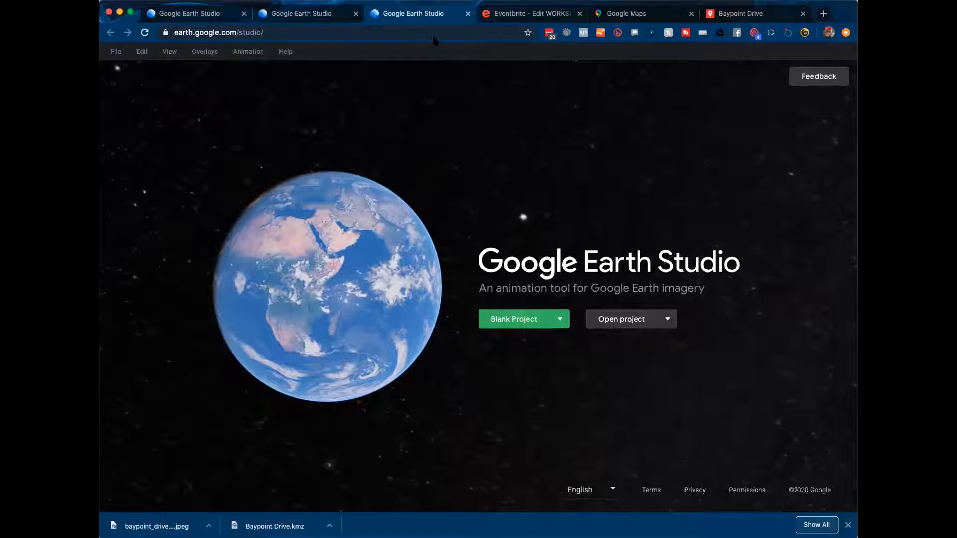
click(327, 15)
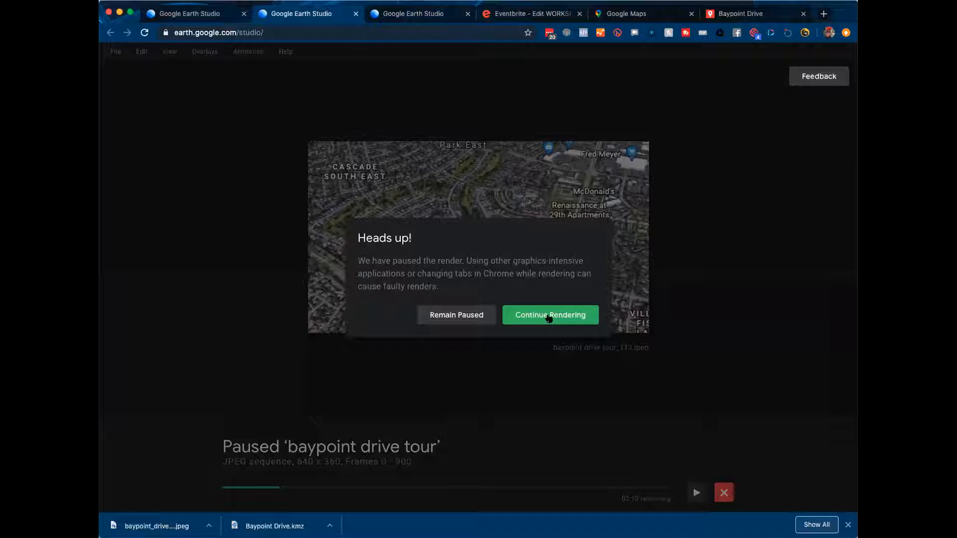
click(549, 319)
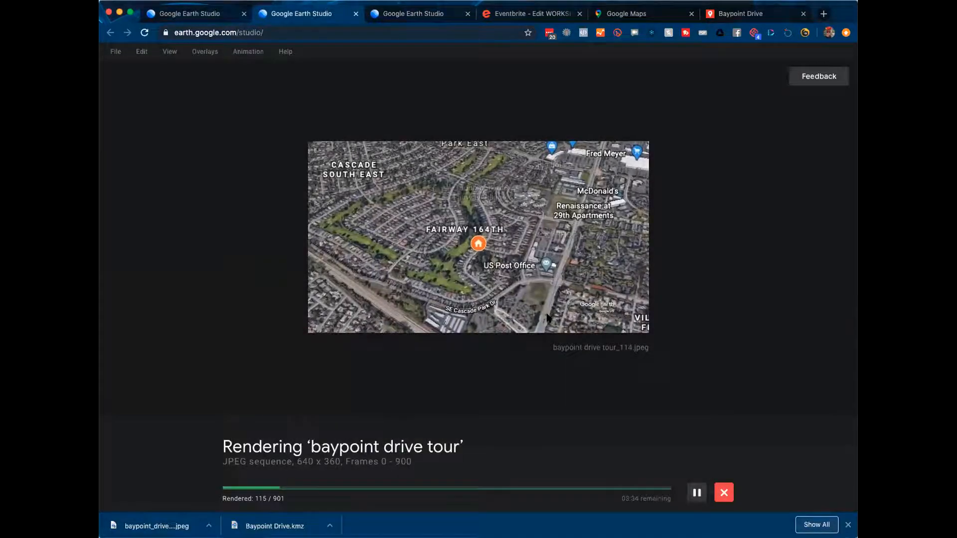
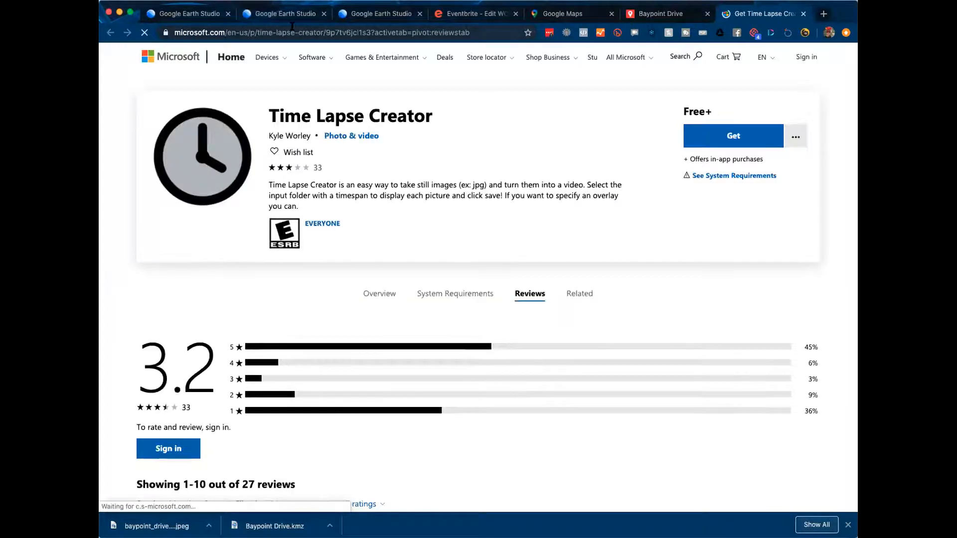
Step: Resume the paused 'baypoint drive tour' render, let it finish, and close the render overlay
click(290, 23)
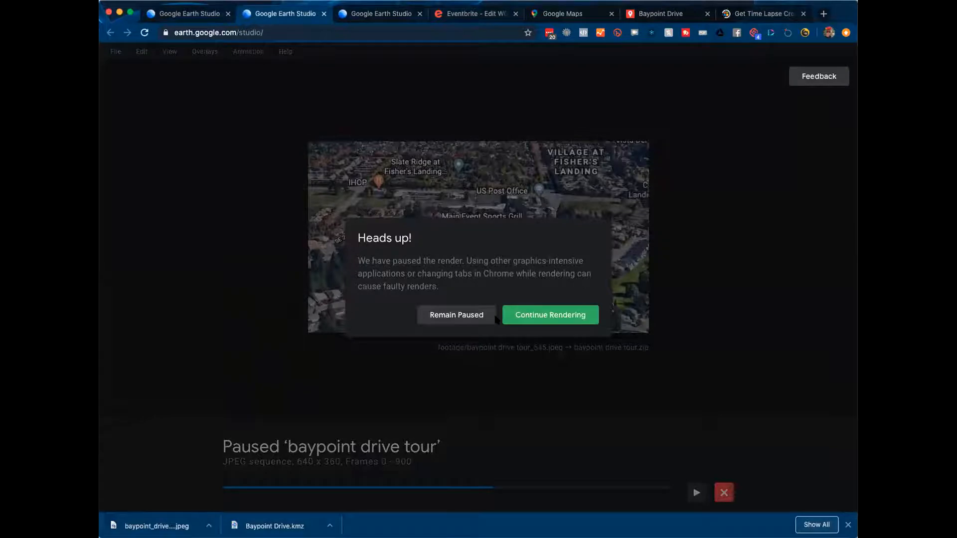
click(518, 317)
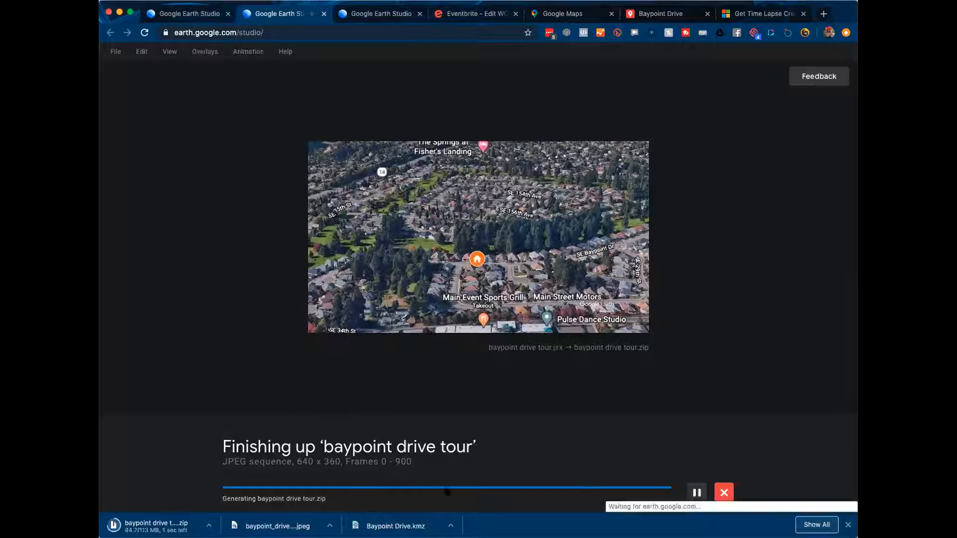
click(723, 492)
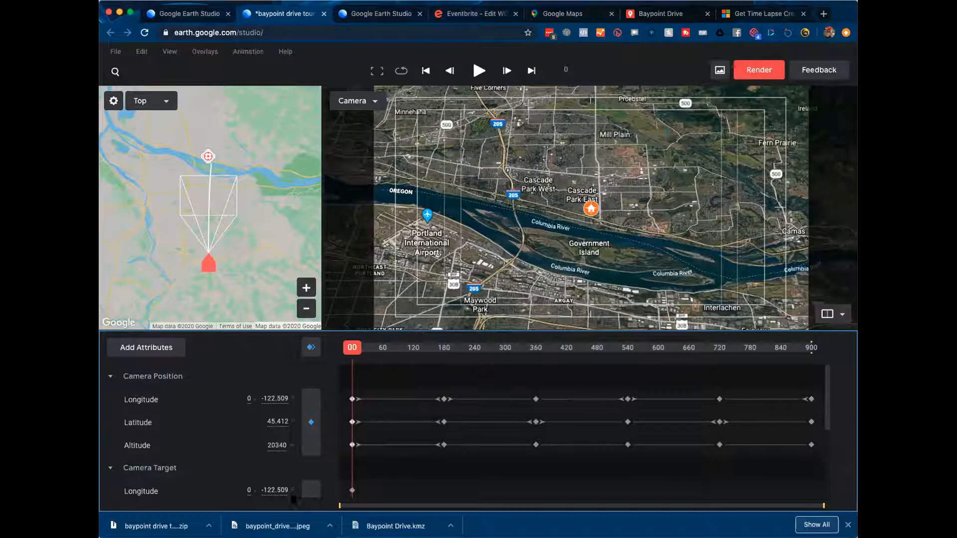
Step: Show the downloaded baypoint drive tour.zip in Finder's Downloads folder
click(209, 527)
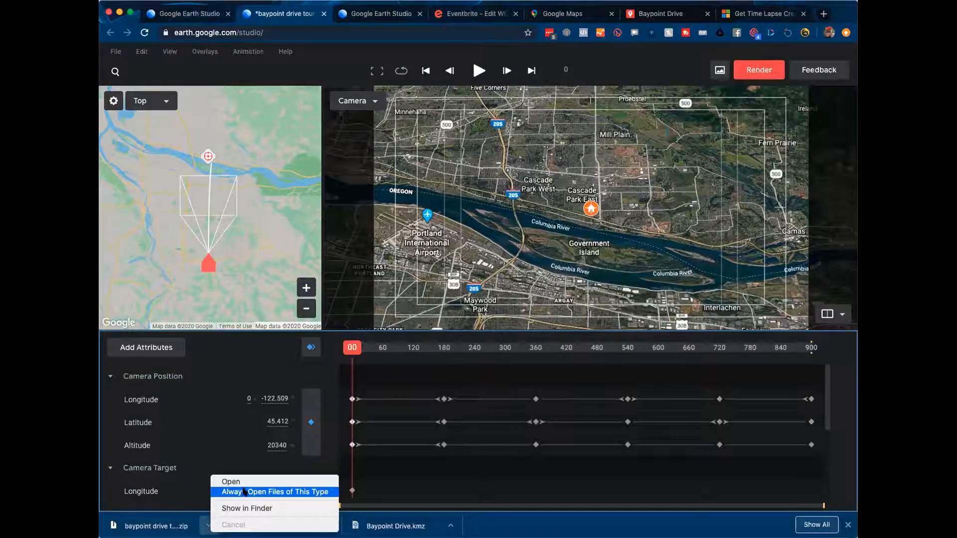
click(244, 508)
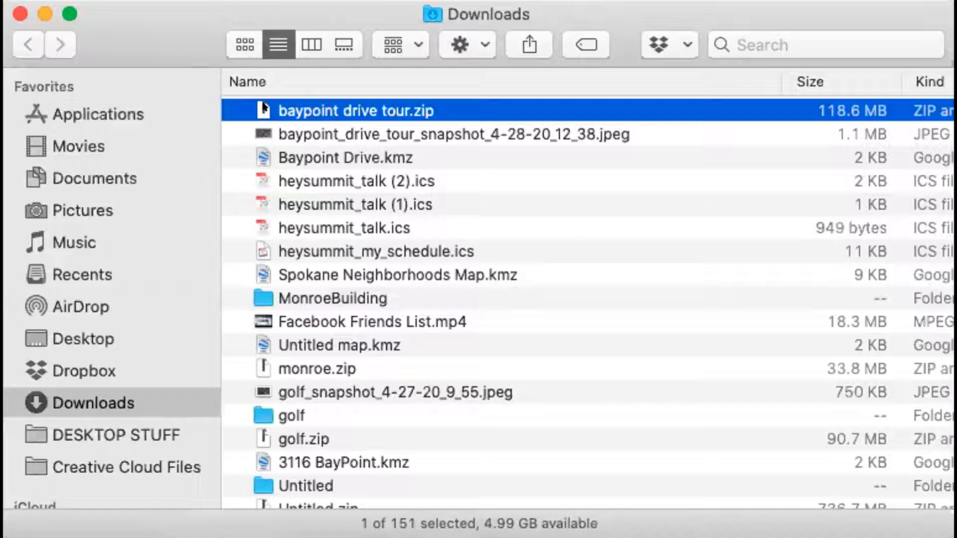
Step: Unzip baypoint drive tour.zip and open its footage folder of frames
scroll(265, 115, right, 2)
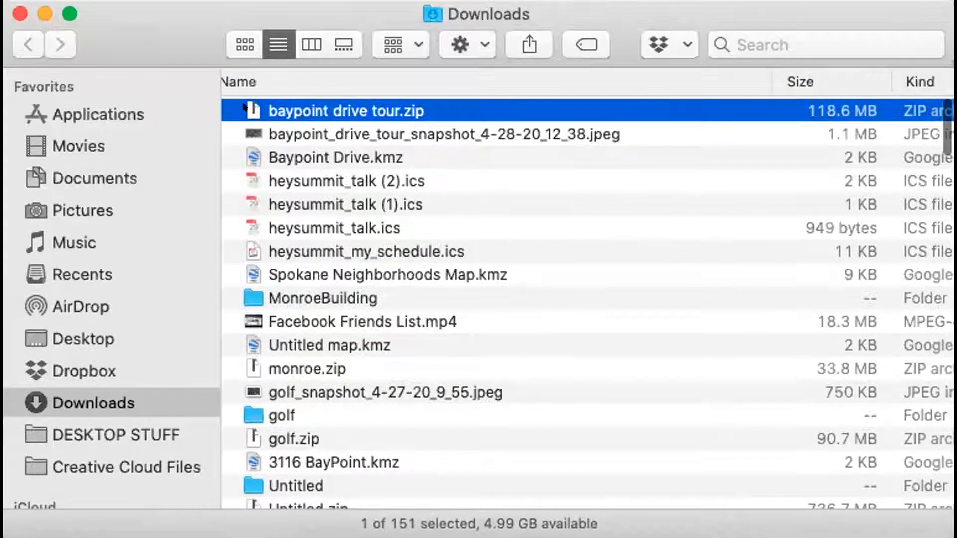
double_click(243, 103)
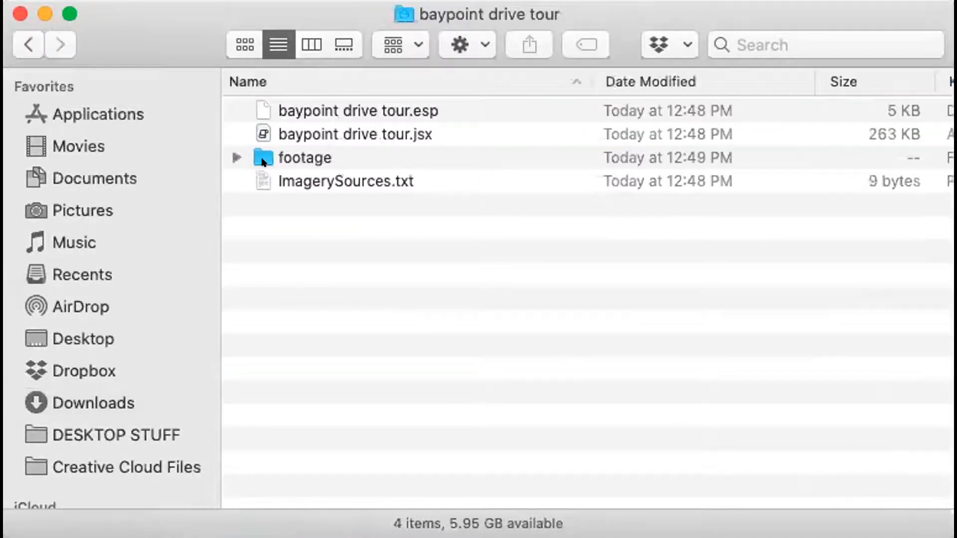
click(241, 150)
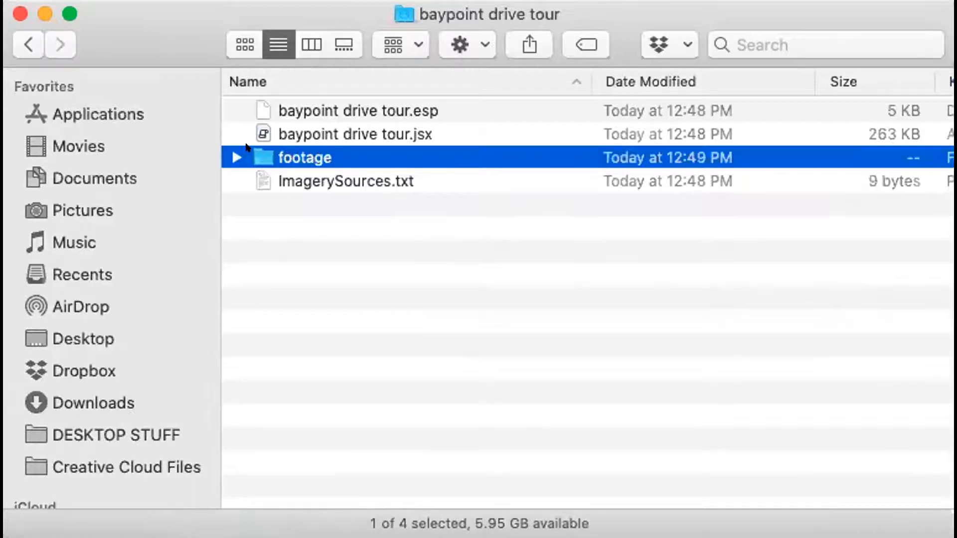
double_click(246, 149)
scroll(306, 142, down, 20)
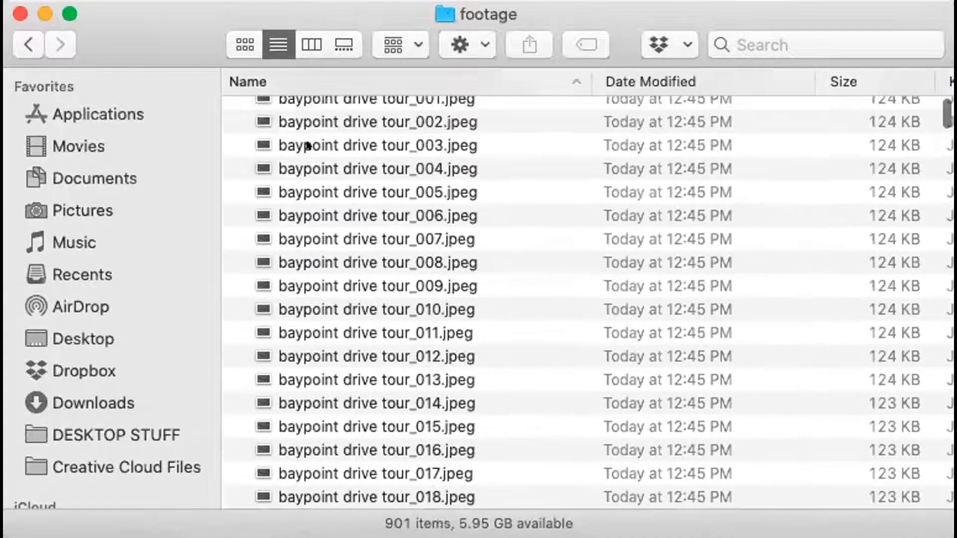
scroll(307, 144, down, 20)
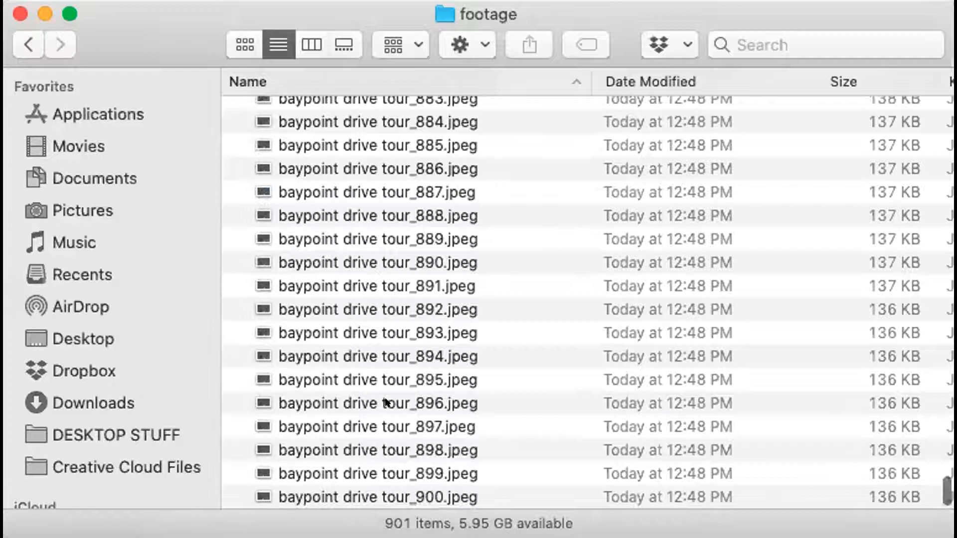
Step: Preview frame baypoint drive tour_896.jpeg at full size with Quick Look
click(387, 403)
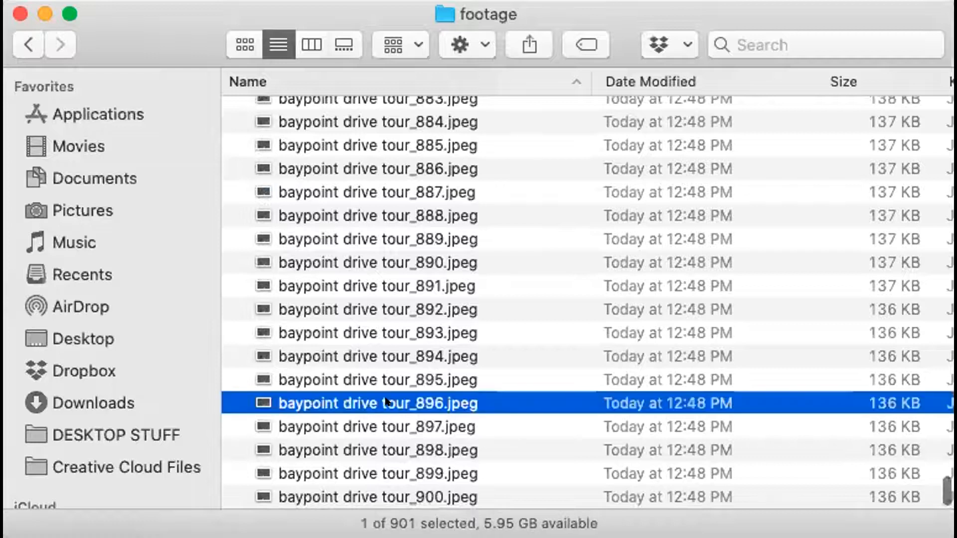
key(space)
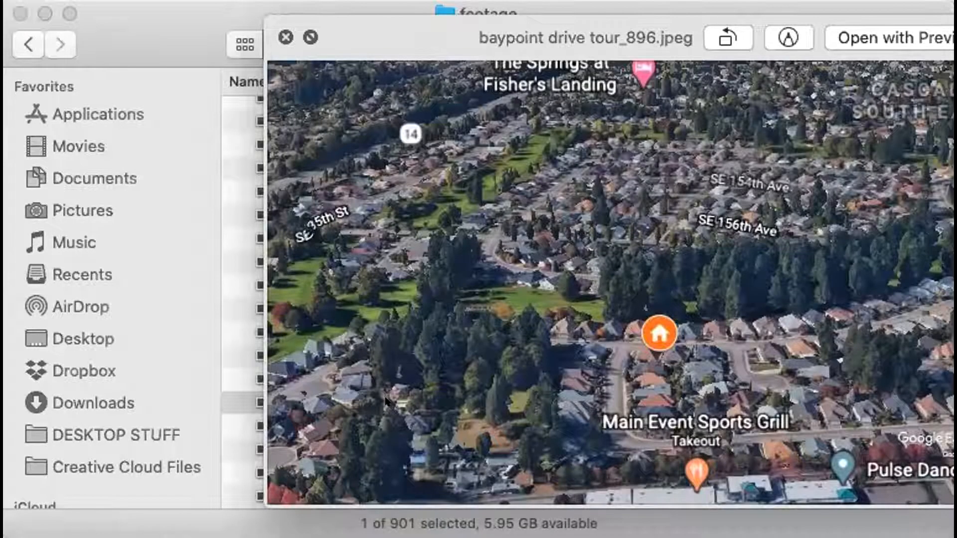
key(space)
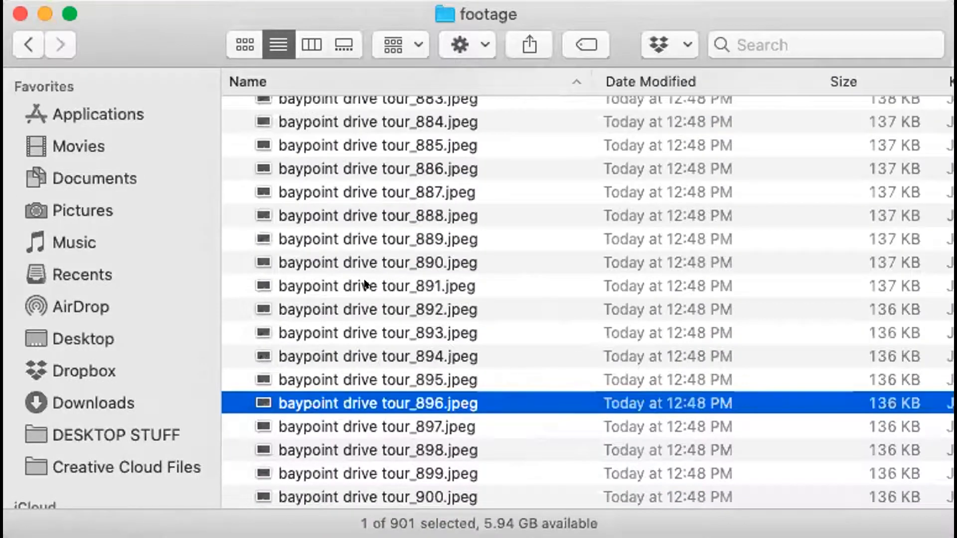
scroll(368, 284, up, 20)
scroll(366, 286, up, 20)
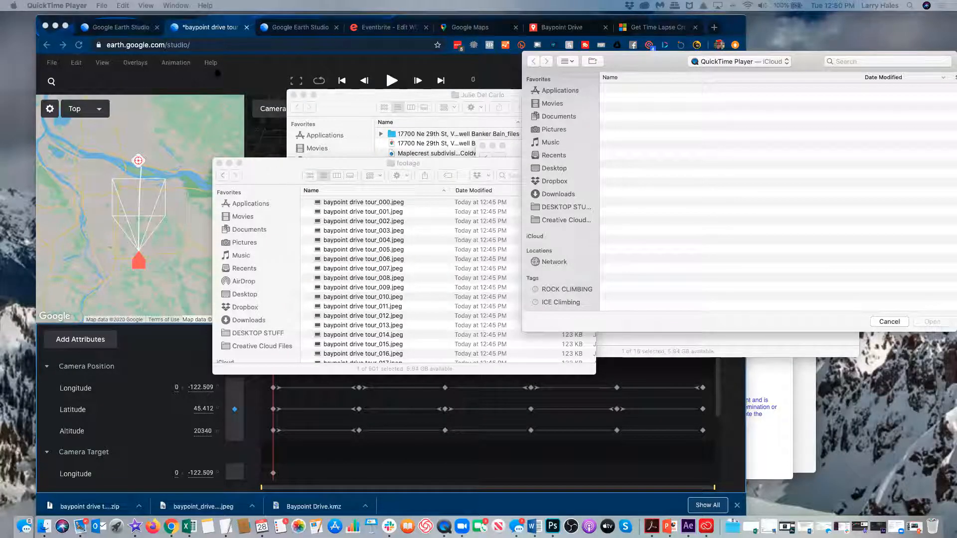
Step: Start Open Image Sequence and browse to Downloads > baypoint drive tour > footage
click(102, 5)
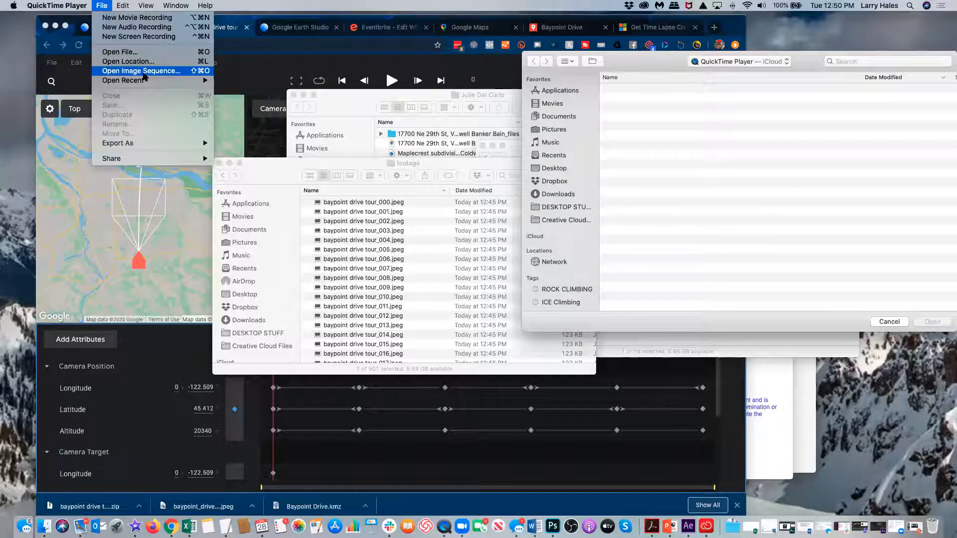
click(143, 72)
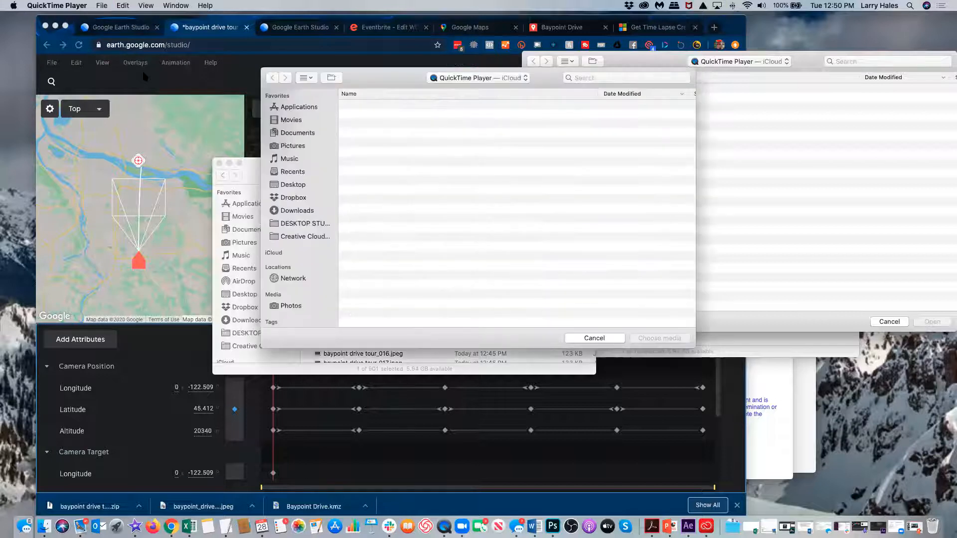
click(501, 80)
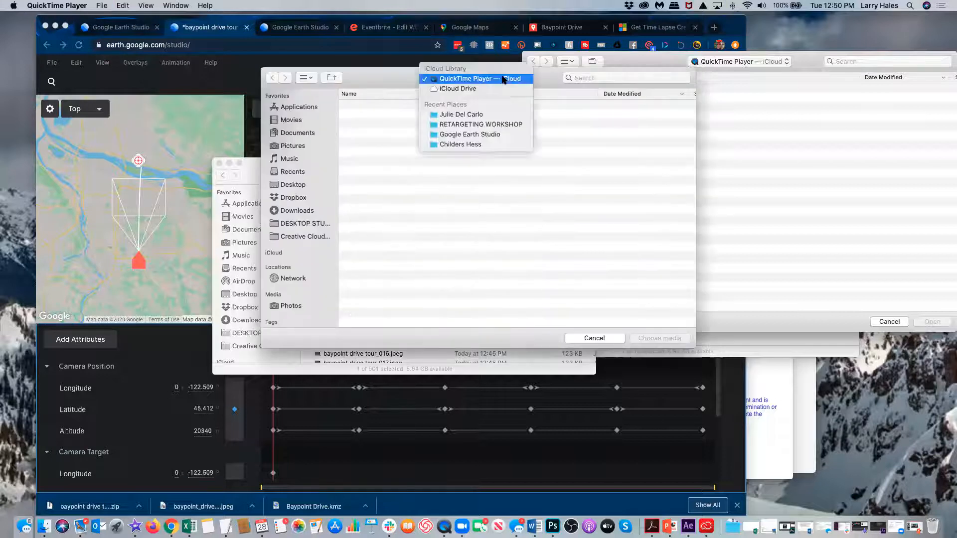
click(491, 134)
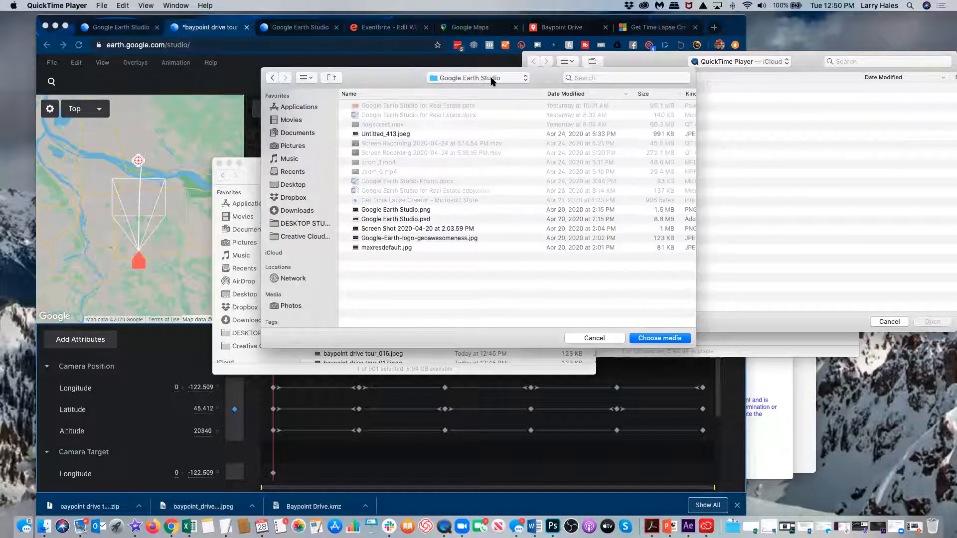
click(301, 212)
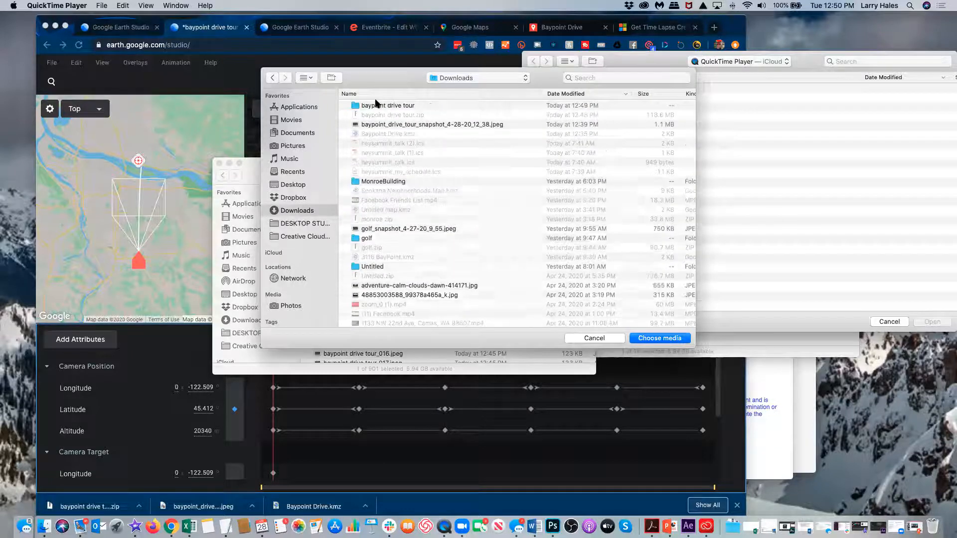
click(381, 106)
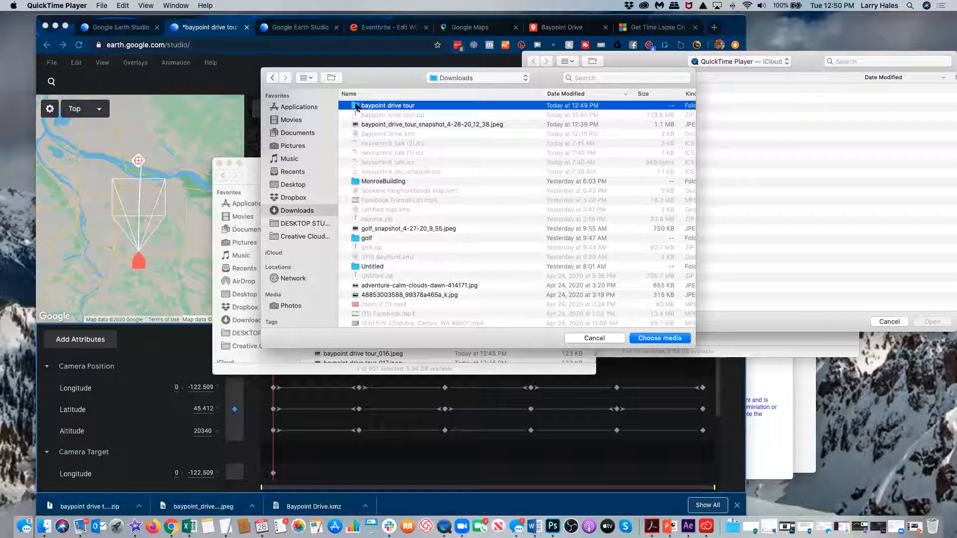
double_click(357, 107)
double_click(357, 106)
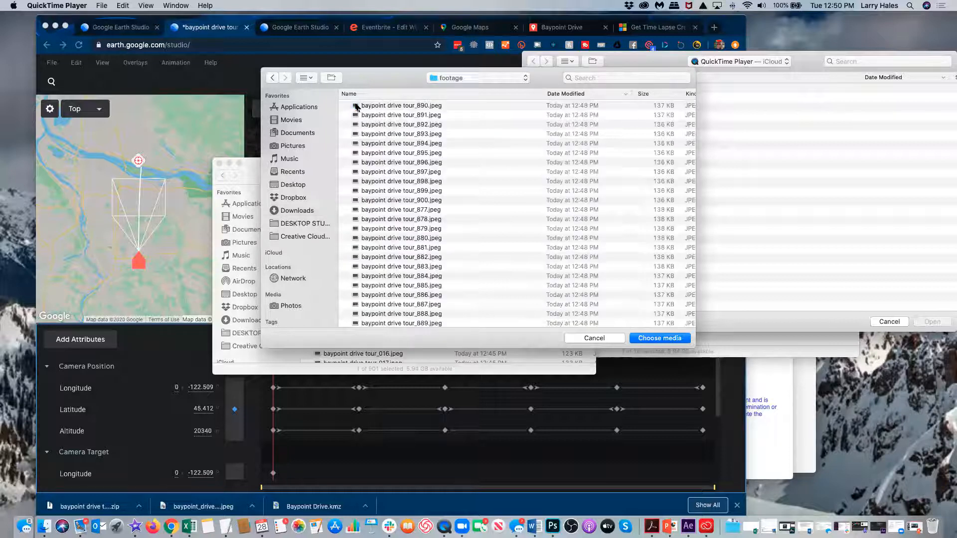
Step: Sort frames by name, select all JPEGs from tour_000 onward, and load them as a sequence
click(482, 92)
click(431, 107)
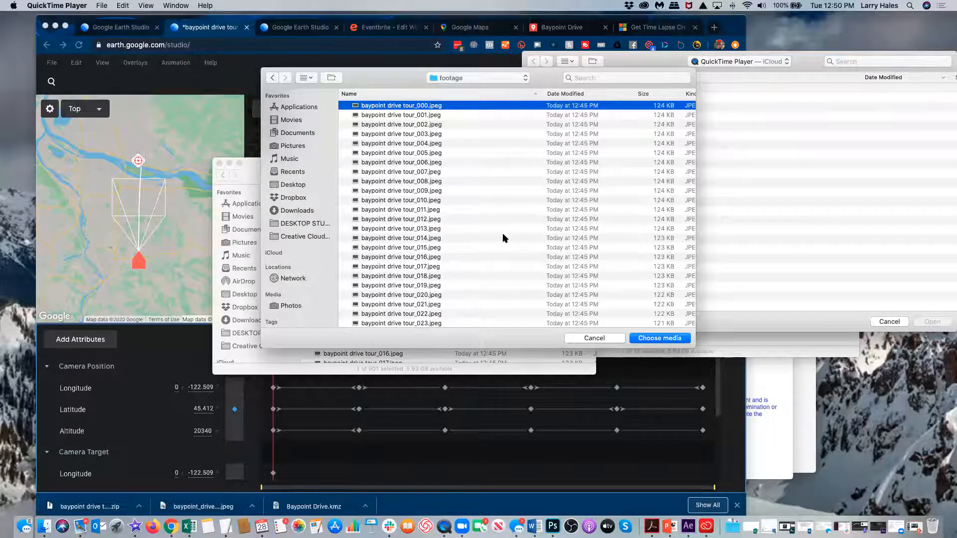
key(super+a)
scroll(504, 238, down, 15)
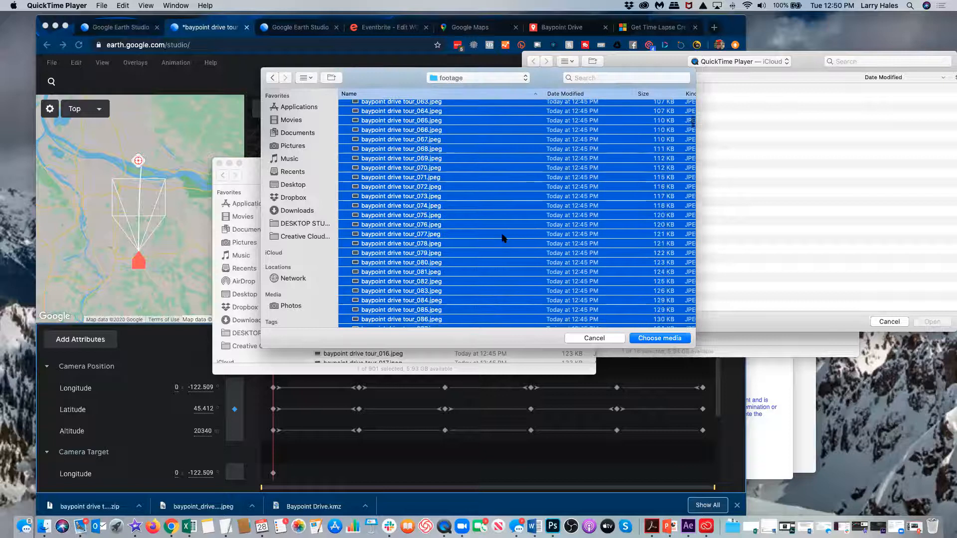
scroll(502, 238, down, 10)
scroll(503, 238, down, 5)
scroll(502, 238, down, 5)
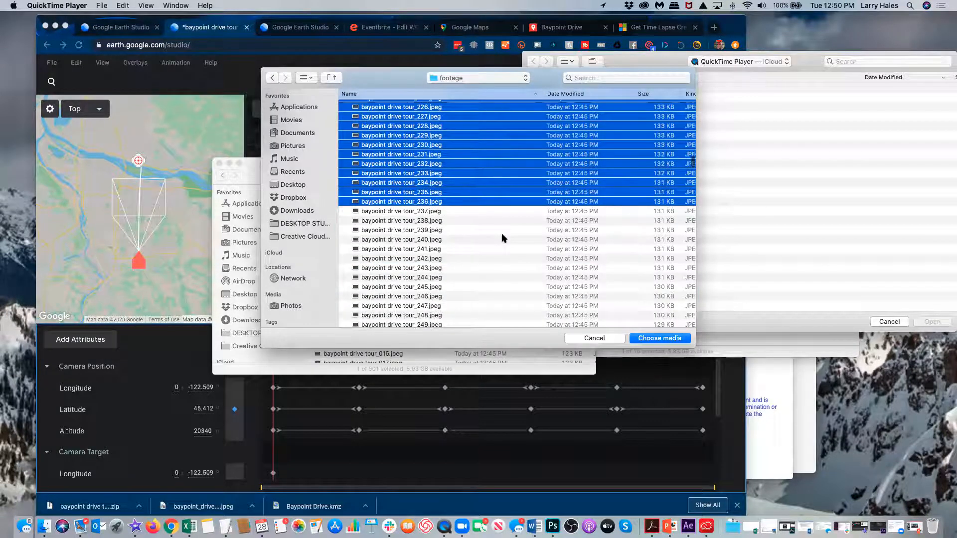
scroll(504, 238, down, 15)
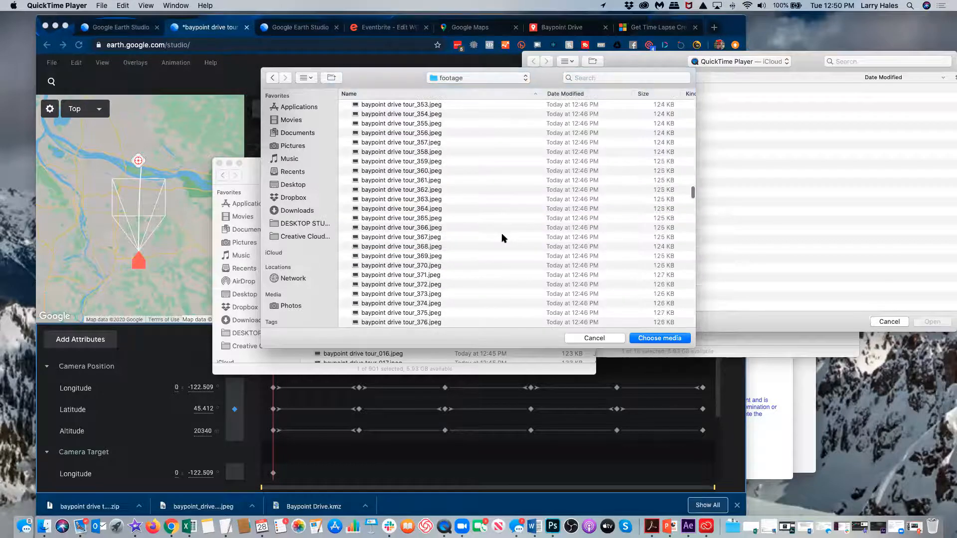
scroll(501, 232, down, 12)
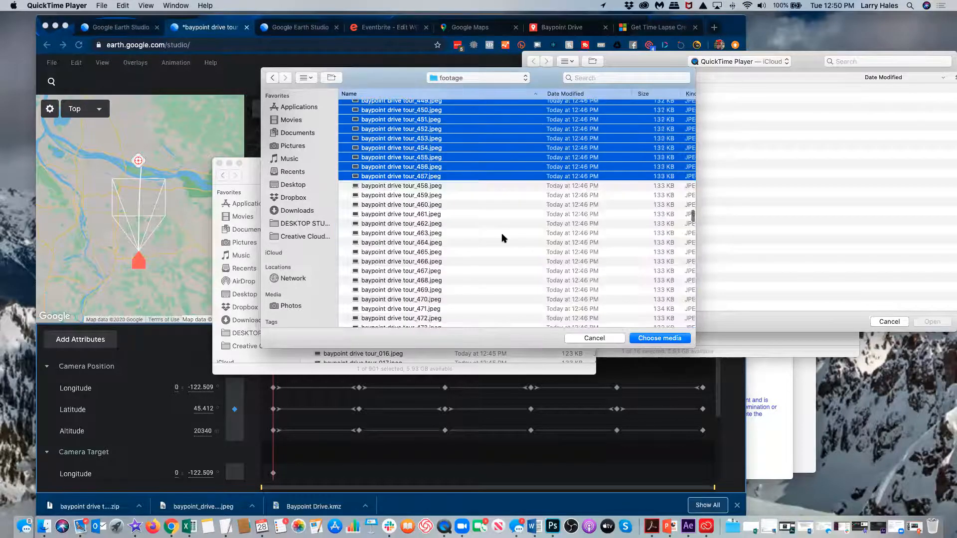
scroll(502, 233, down, 5)
scroll(504, 238, down, 14)
scroll(503, 238, down, 5)
scroll(503, 238, down, 10)
scroll(502, 238, down, 8)
scroll(503, 238, down, 11)
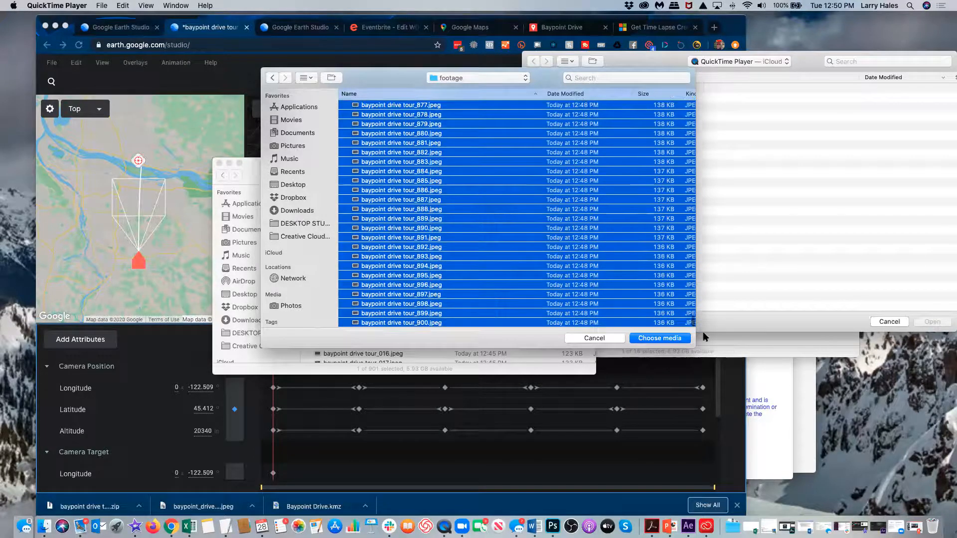
click(668, 338)
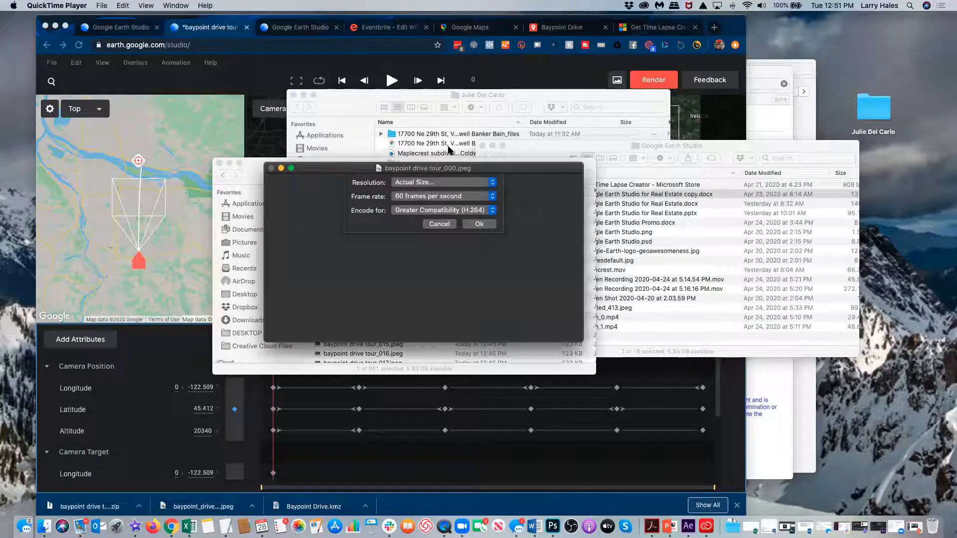
Step: Keep resolution at Actual Size and set the frame rate to 30 fps
click(452, 183)
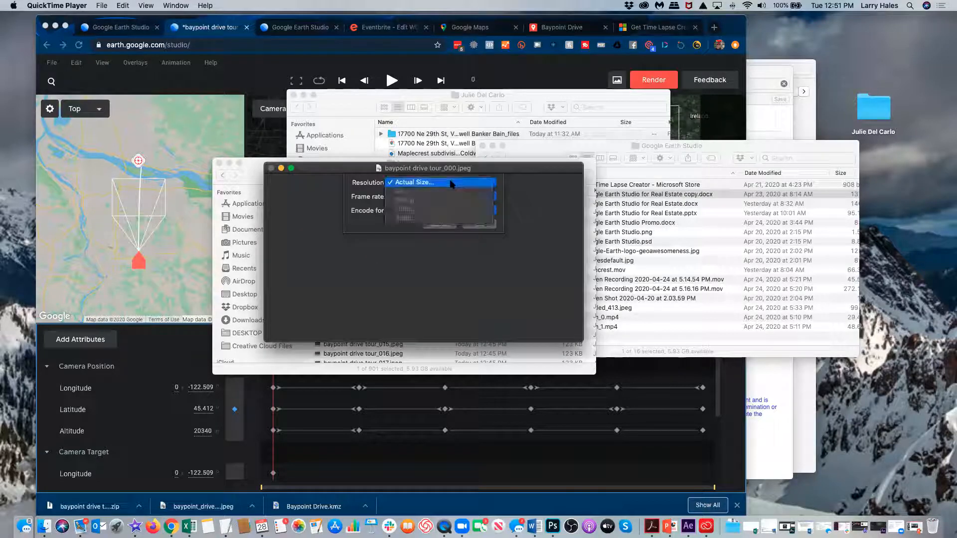
click(457, 183)
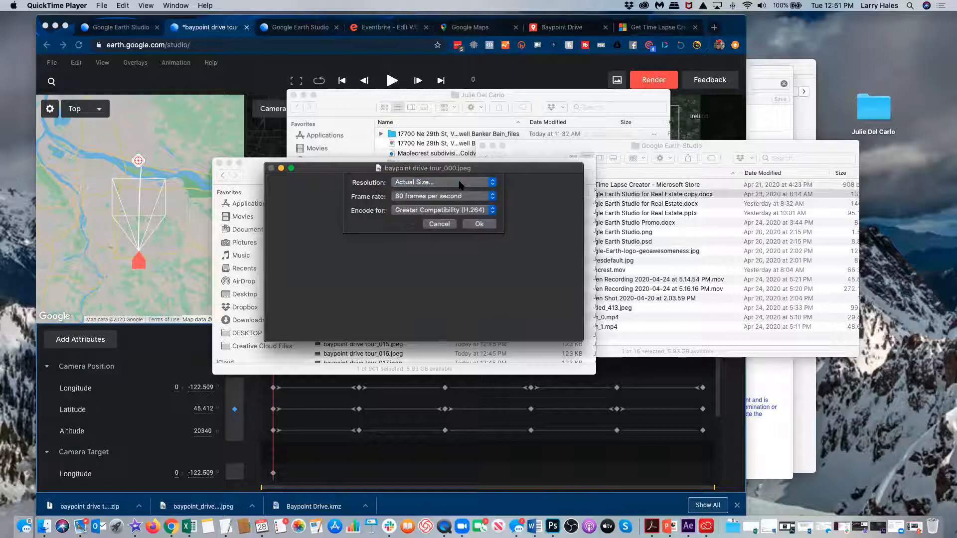
click(469, 198)
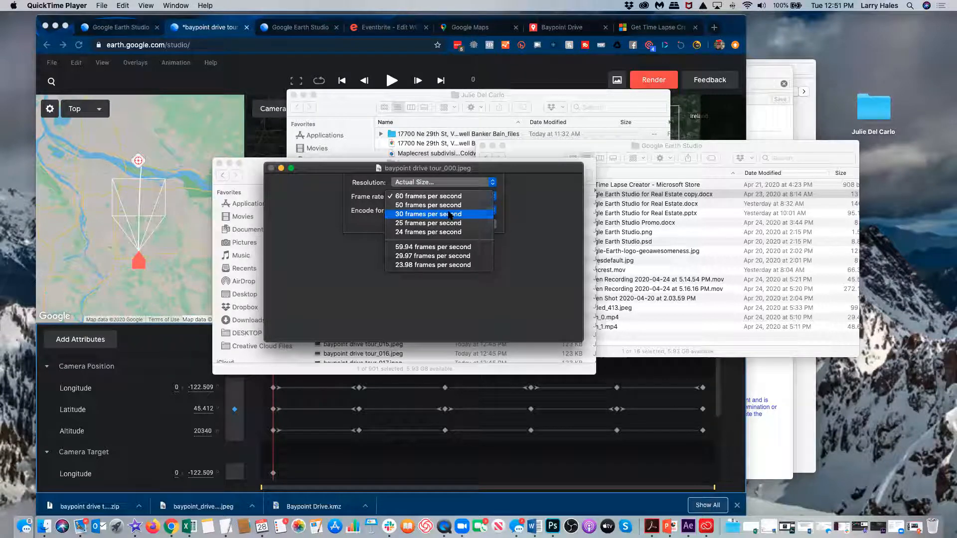
click(433, 197)
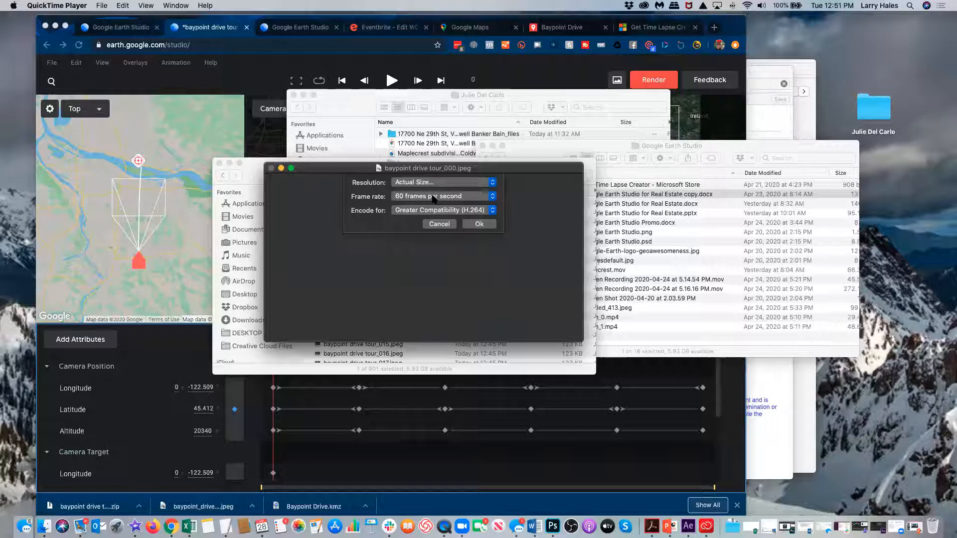
click(432, 197)
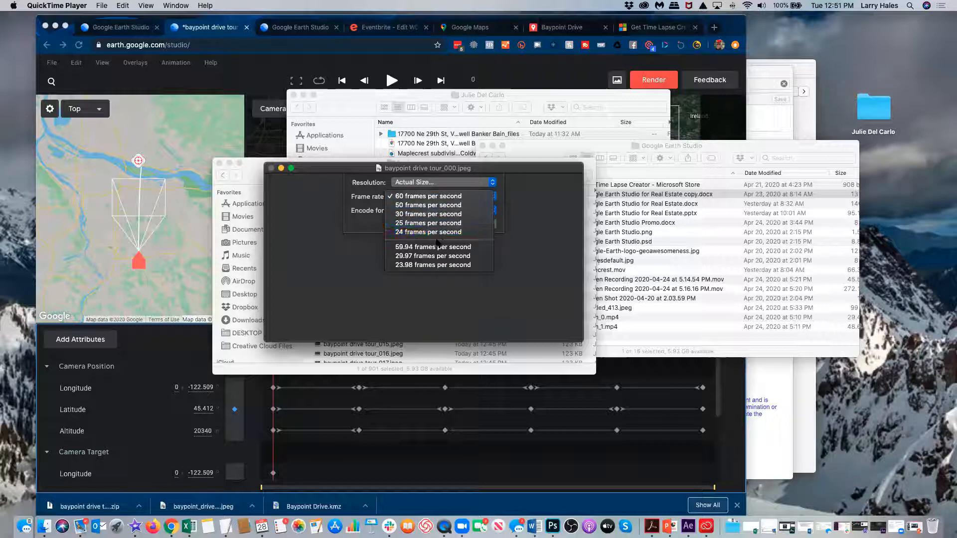
click(424, 233)
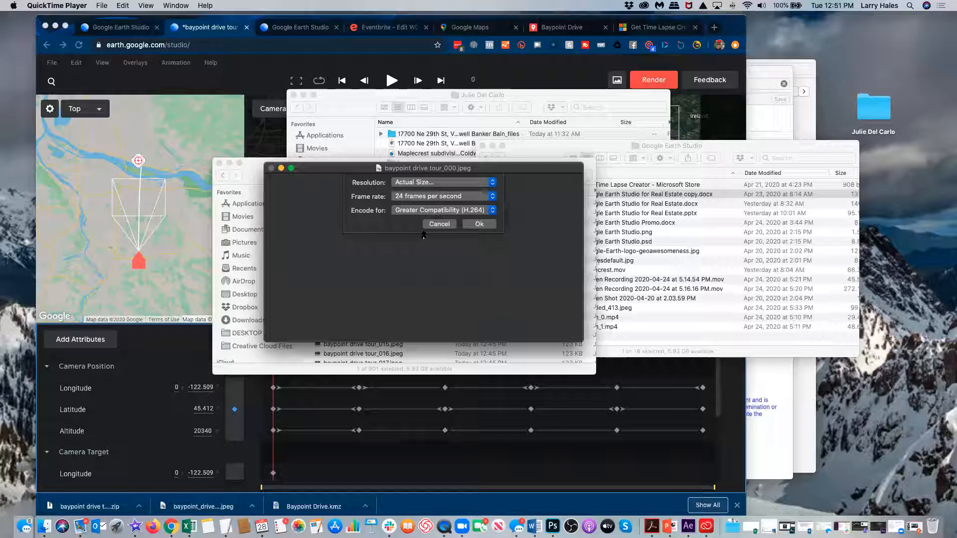
click(441, 197)
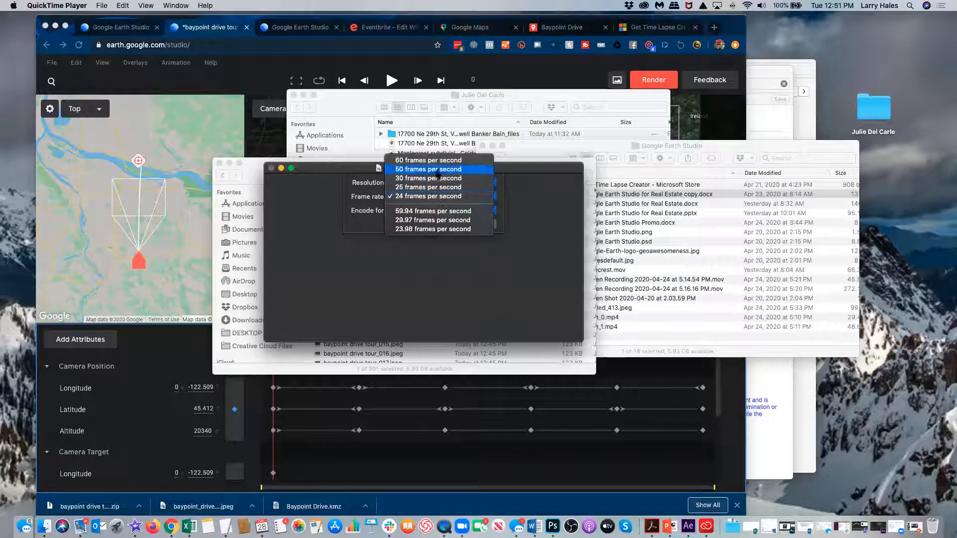
click(437, 179)
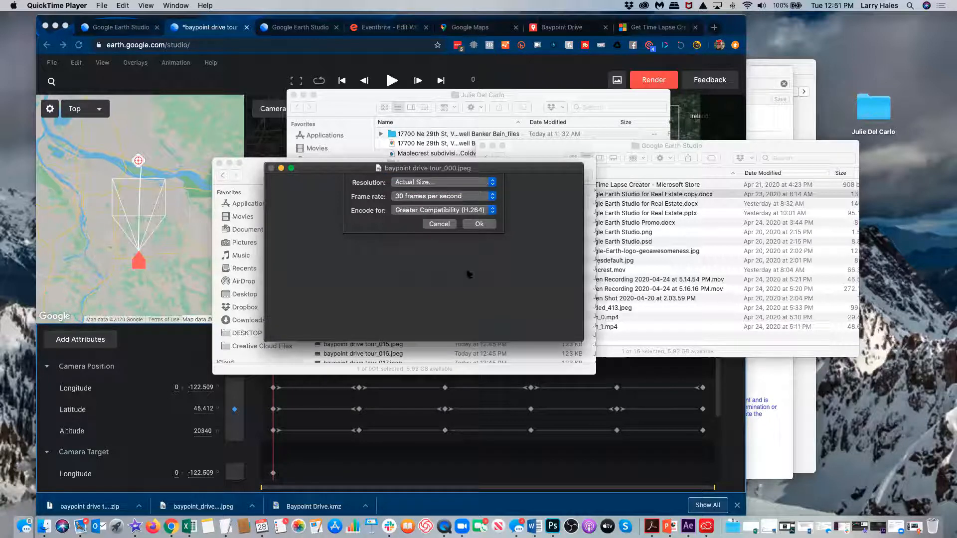
Step: Build the 30-second Untitled movie from the frames and play the Baypoint drive flyover
click(478, 226)
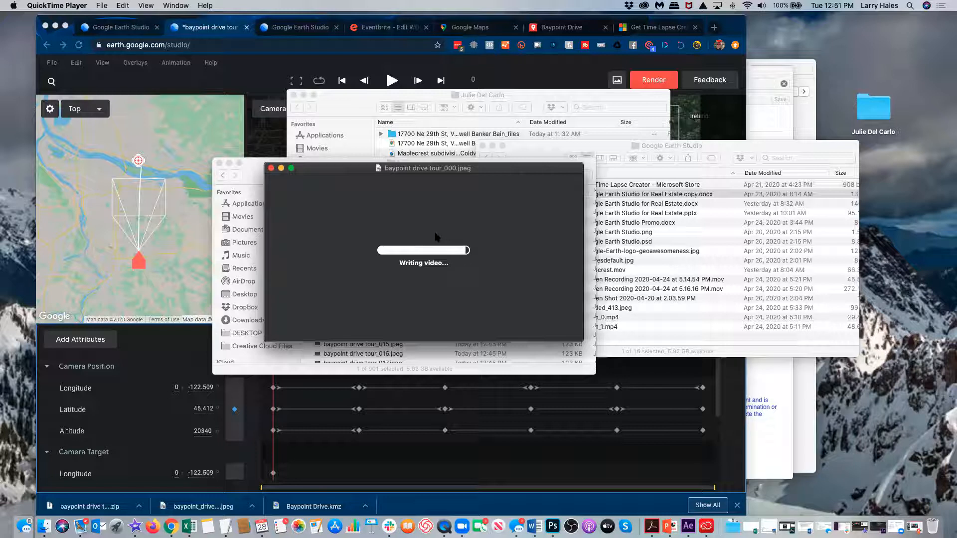
click(423, 293)
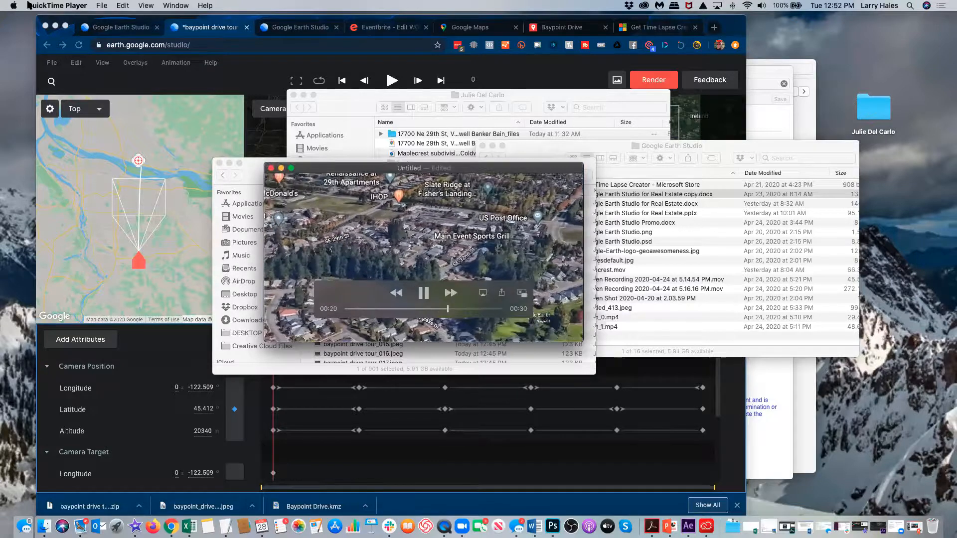
click(102, 5)
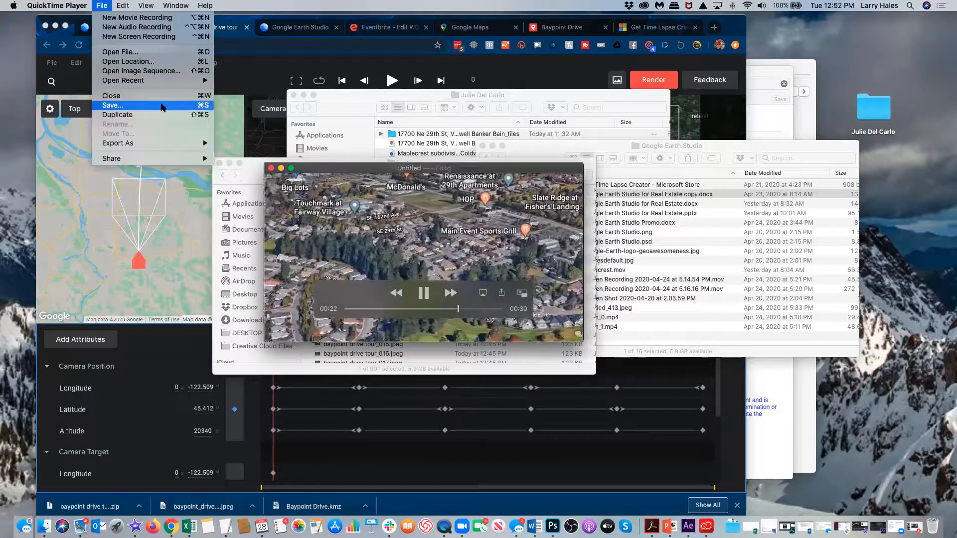
Step: Save the movie as baypoint drive.mov in the footage folder, close it, and return to Chrome
click(161, 105)
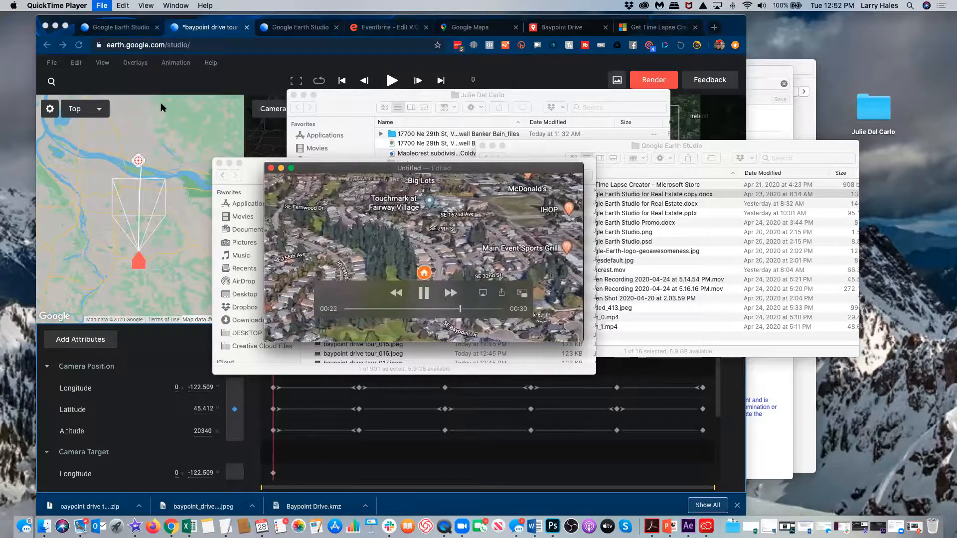
click(438, 223)
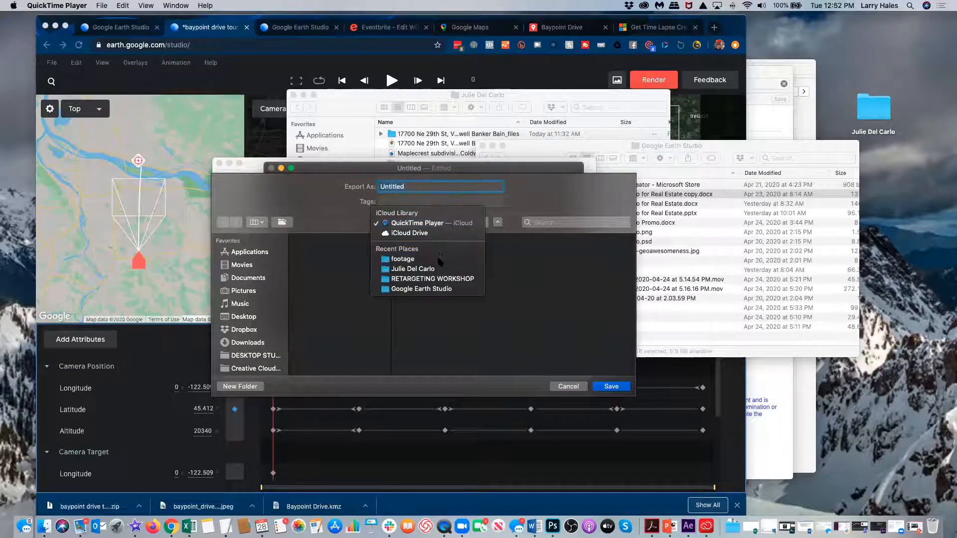
click(436, 258)
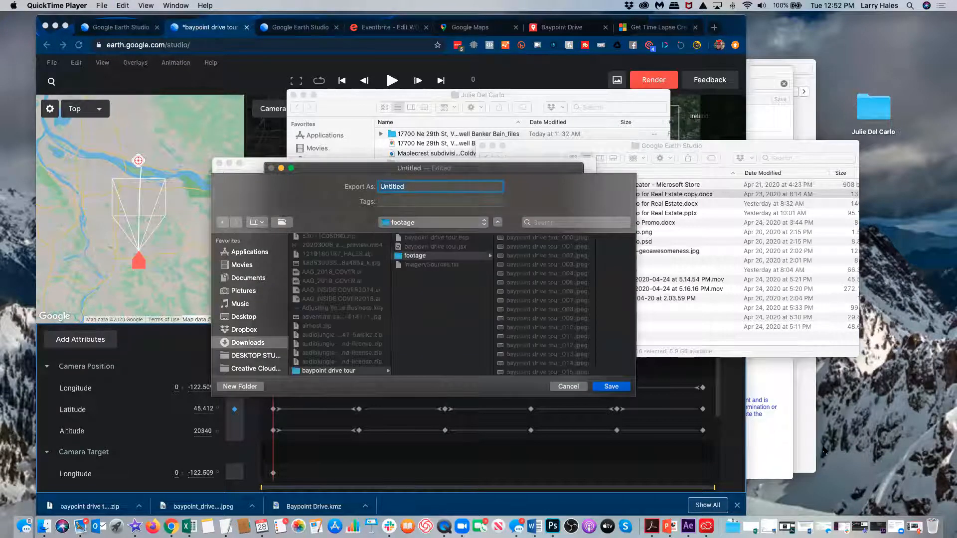
text(u)
key(BackSpace)
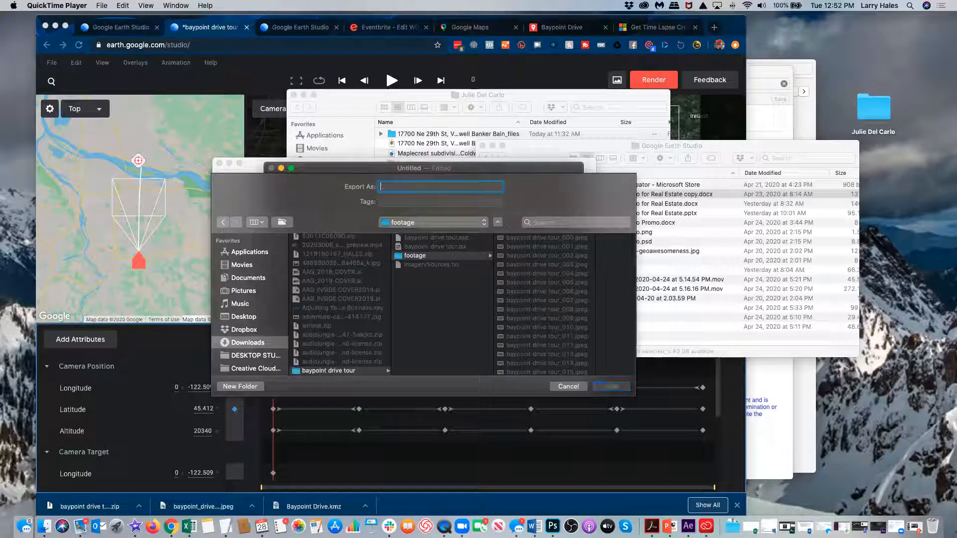
text(baypiint drive)
click(612, 387)
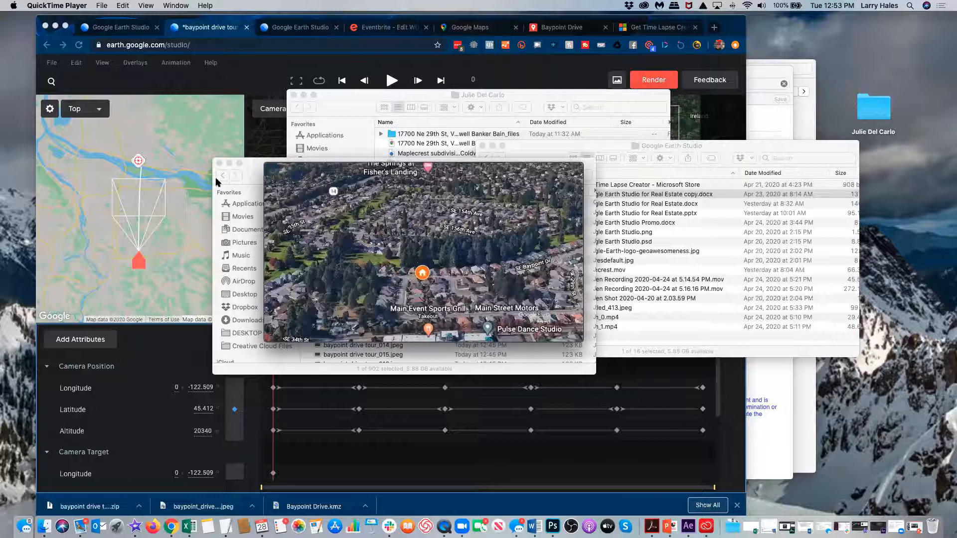
click(271, 168)
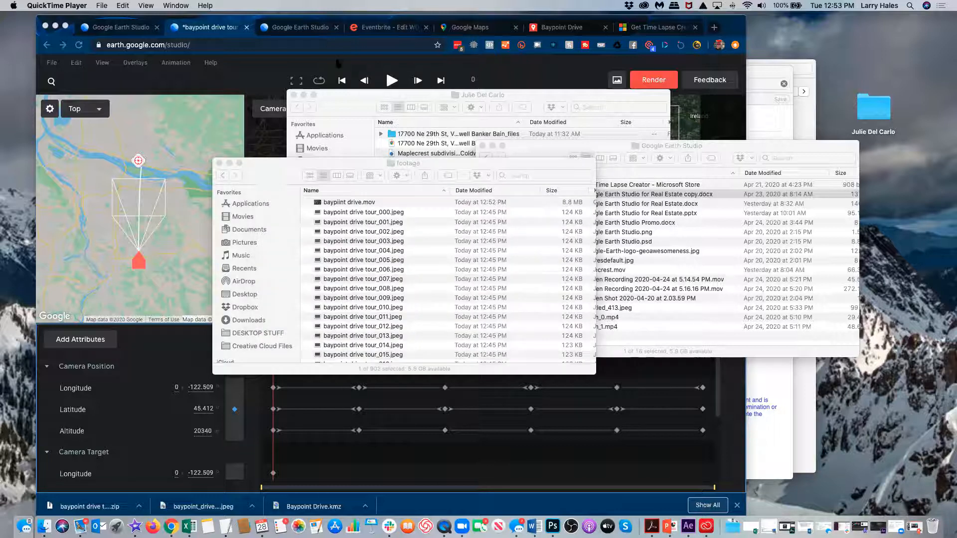
click(336, 62)
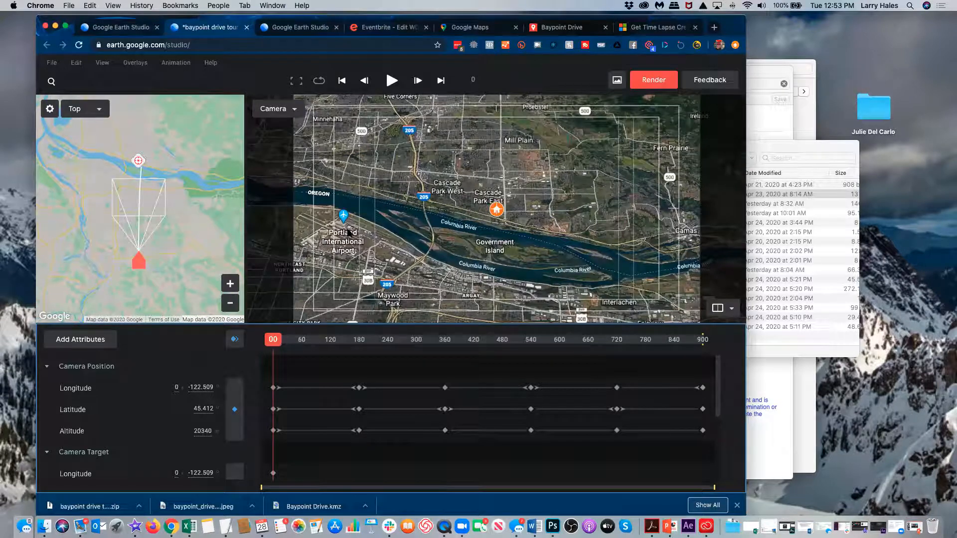
Step: Turn on the 3D coverage overlay in the Camera viewport and adjust the zoom
click(102, 62)
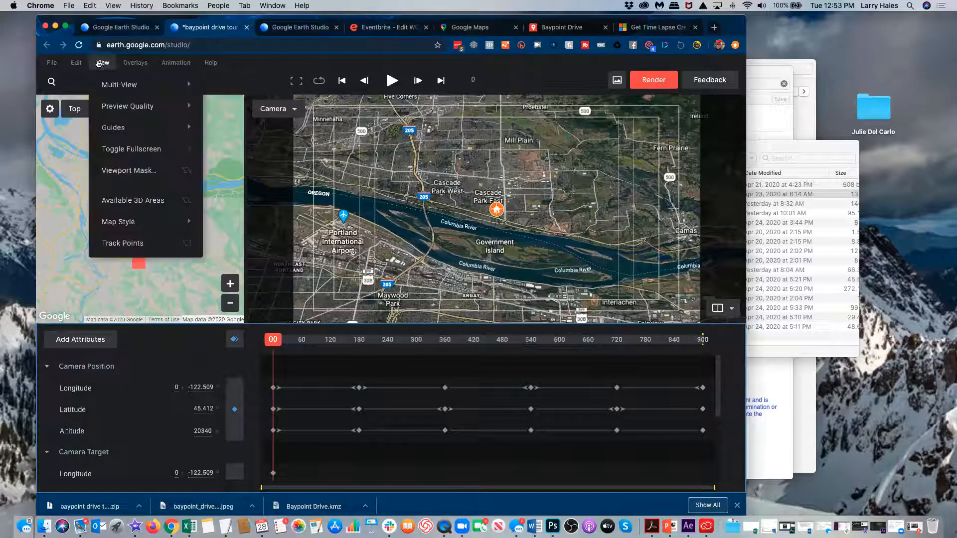
click(135, 201)
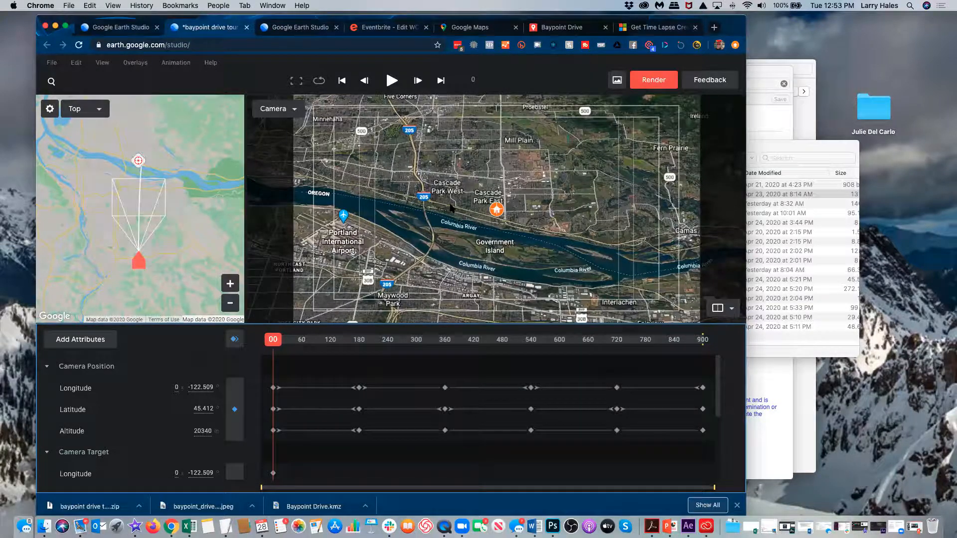
scroll(450, 207, down, 5)
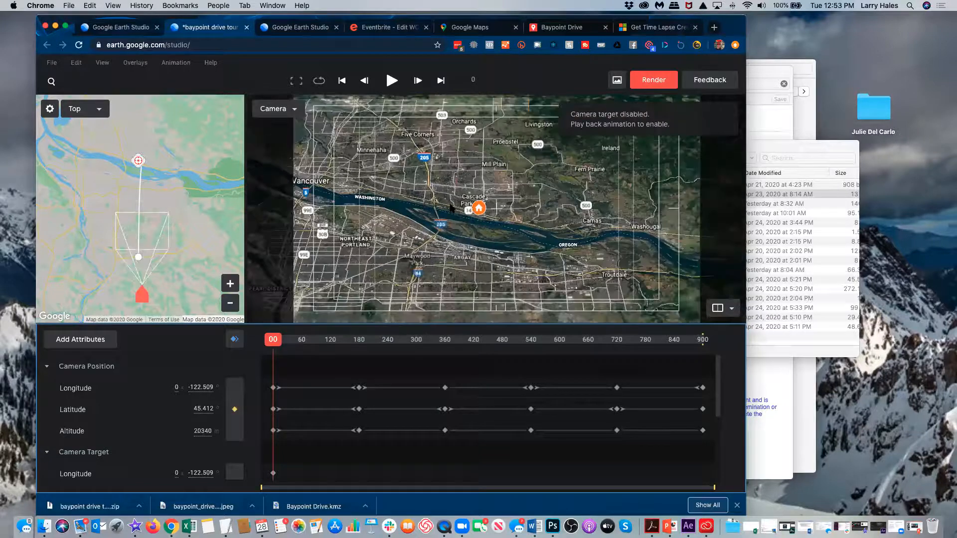
scroll(450, 208, down, 8)
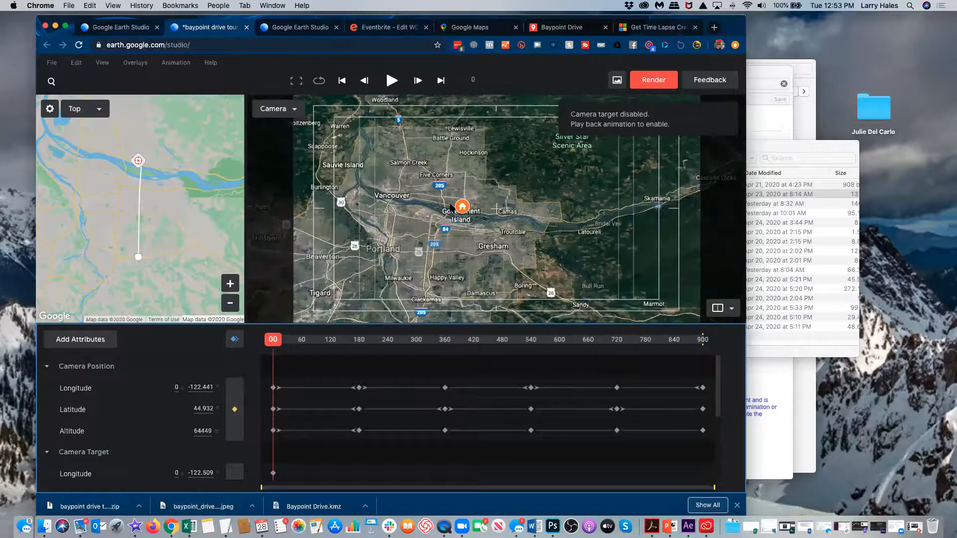
scroll(450, 208, down, 3)
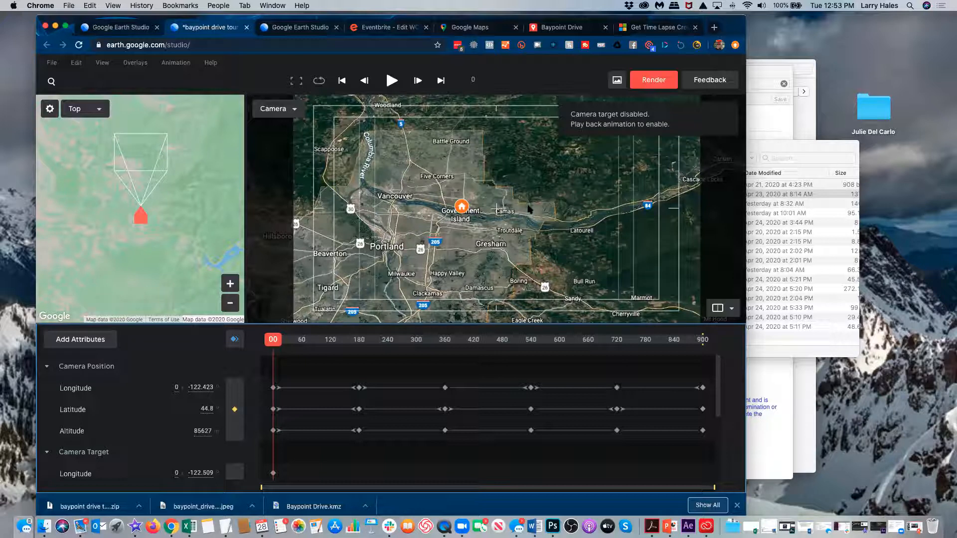
scroll(562, 223, down, 3)
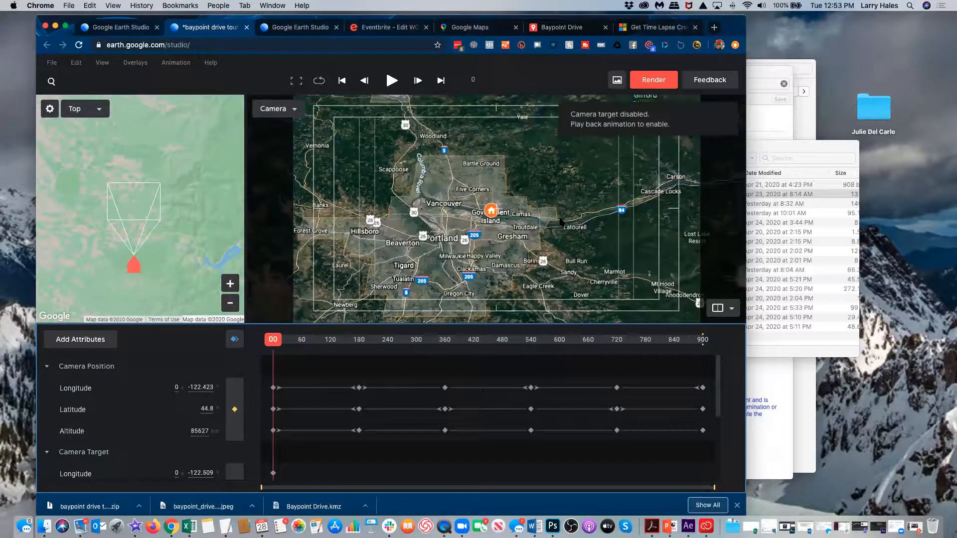
scroll(561, 222, up, 5)
Step: Pan the view toward Sandy and Estacada, then north over the forest toward Corbett and the river
drag(561, 223, 468, 112)
drag(498, 250, 449, 128)
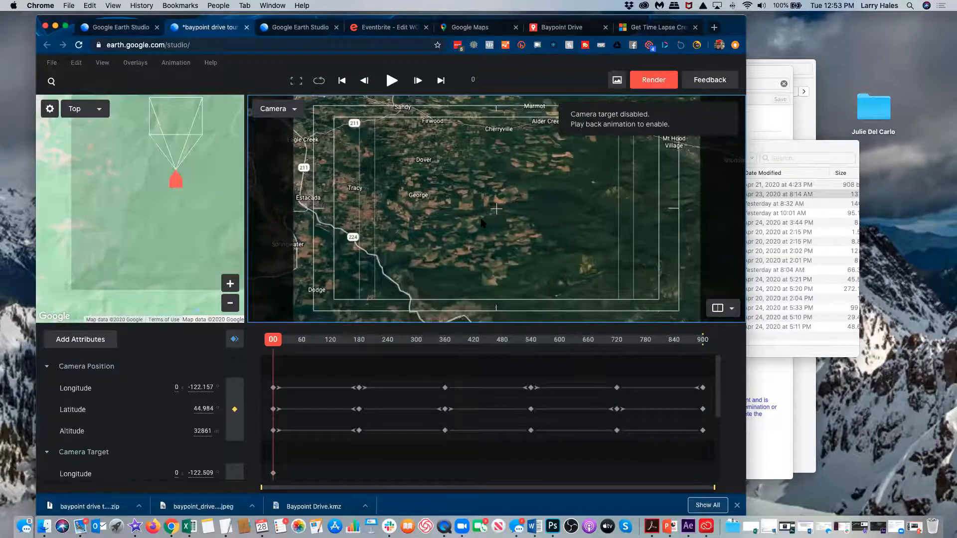
scroll(483, 223, down, 5)
scroll(483, 223, up, 5)
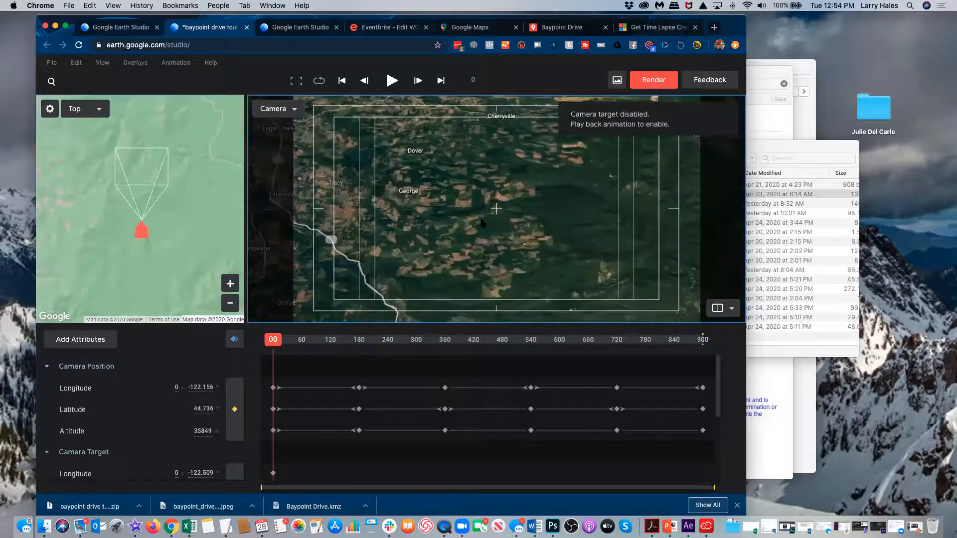
scroll(482, 223, up, 5)
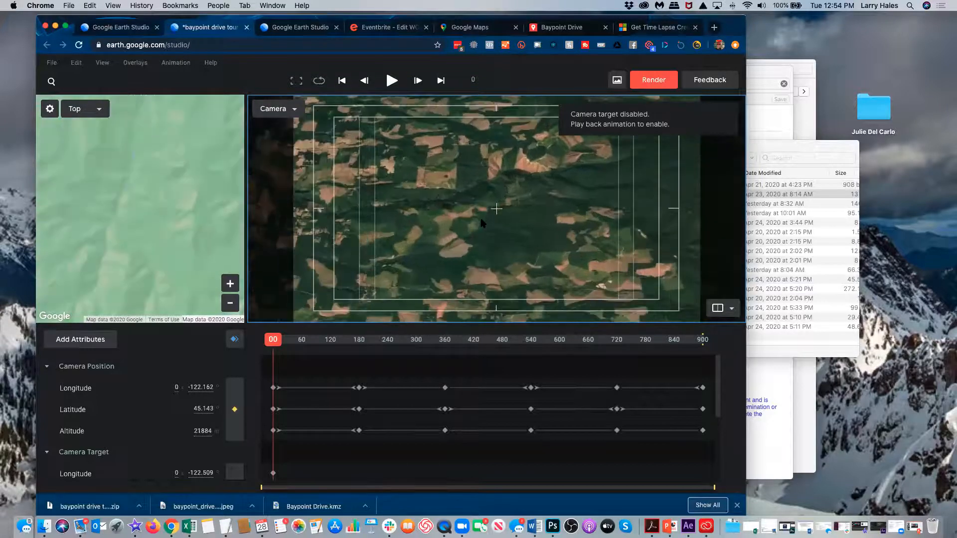
scroll(483, 223, up, 5)
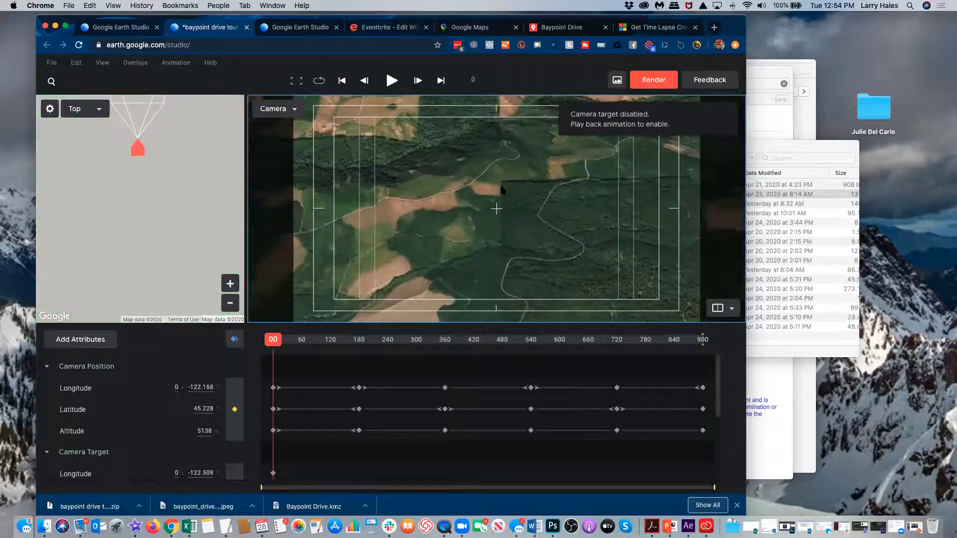
scroll(498, 202, down, 5)
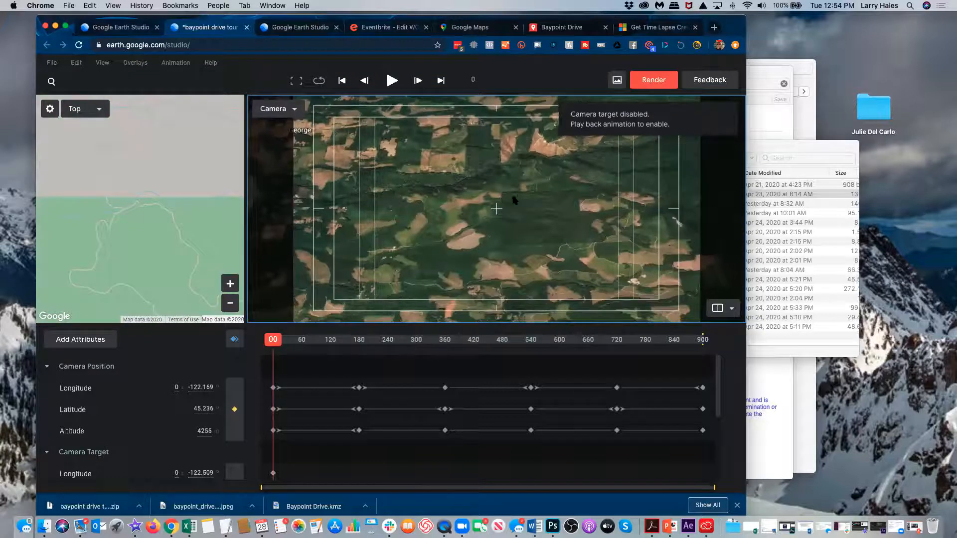
drag(509, 234, 491, 304)
drag(522, 199, 543, 292)
drag(544, 228, 545, 302)
drag(537, 212, 537, 289)
drag(528, 175, 525, 219)
scroll(525, 218, down, 5)
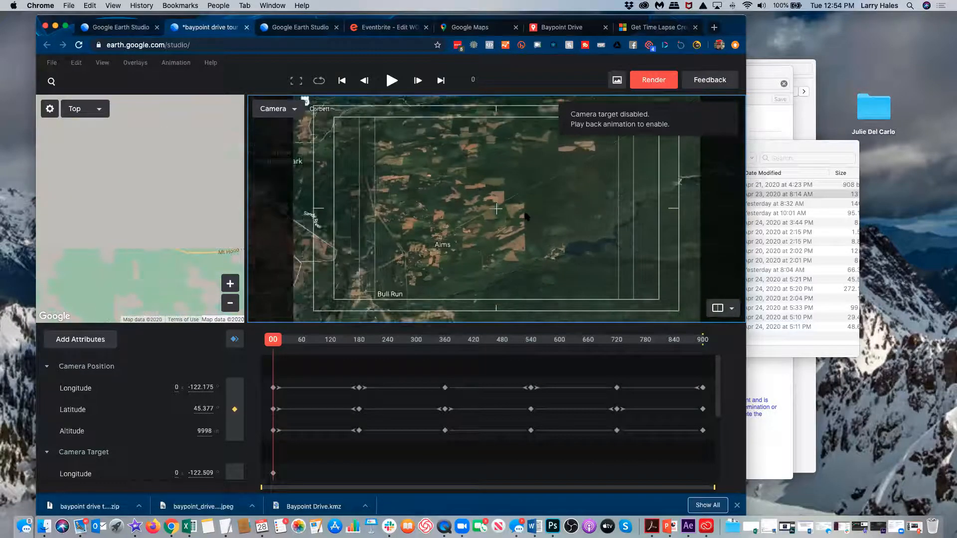
drag(463, 115, 591, 242)
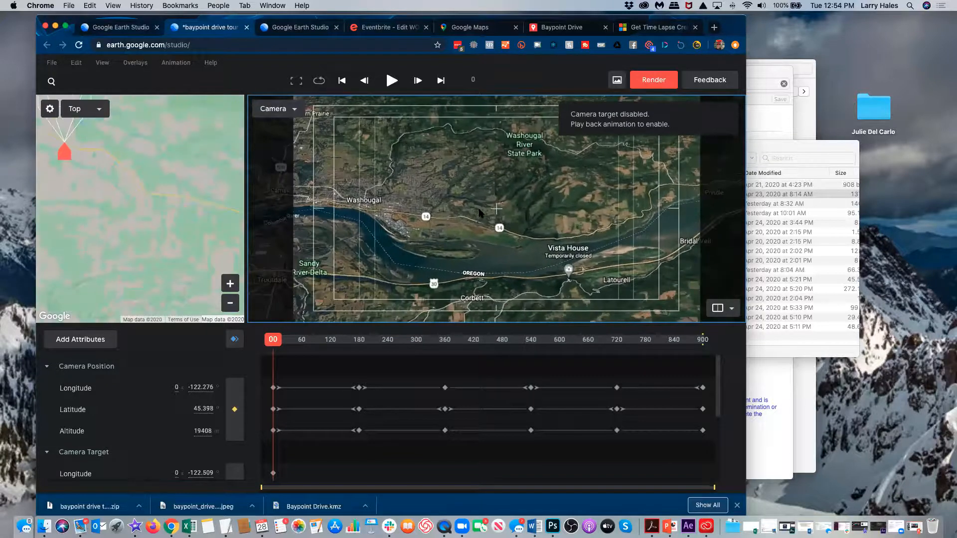
Step: Zoom onto the farmhouse and lower the camera altitude to about 392
scroll(442, 226, down, 5)
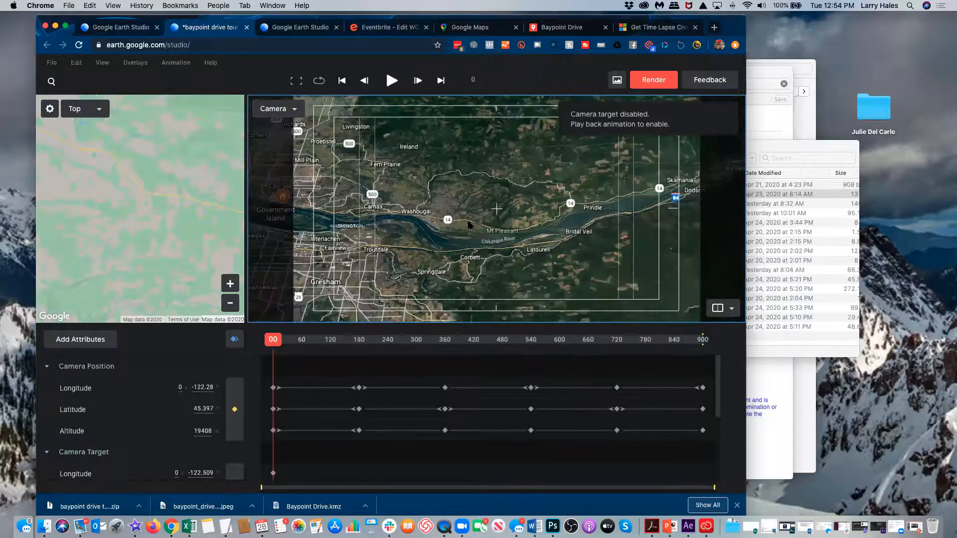
scroll(469, 226, down, 1)
scroll(470, 228, up, 5)
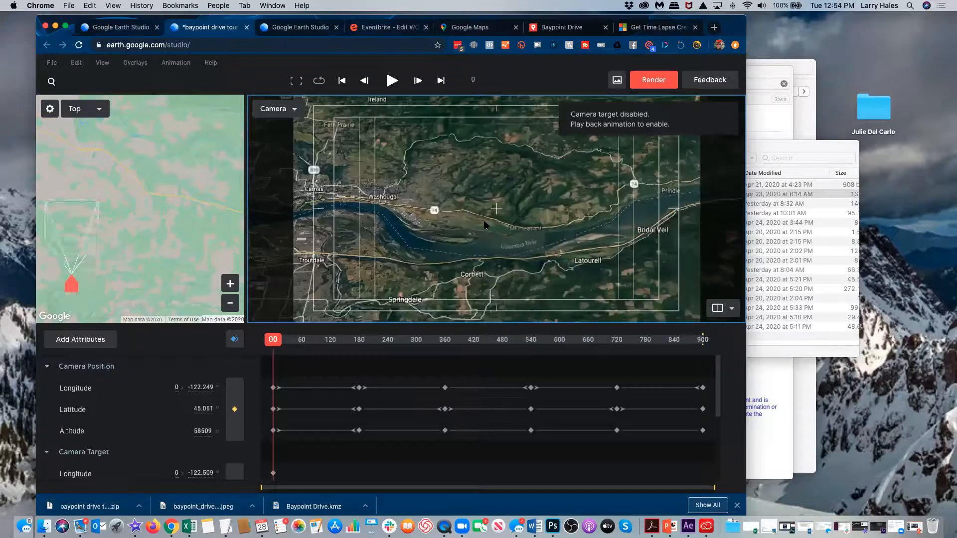
scroll(500, 231, up, 5)
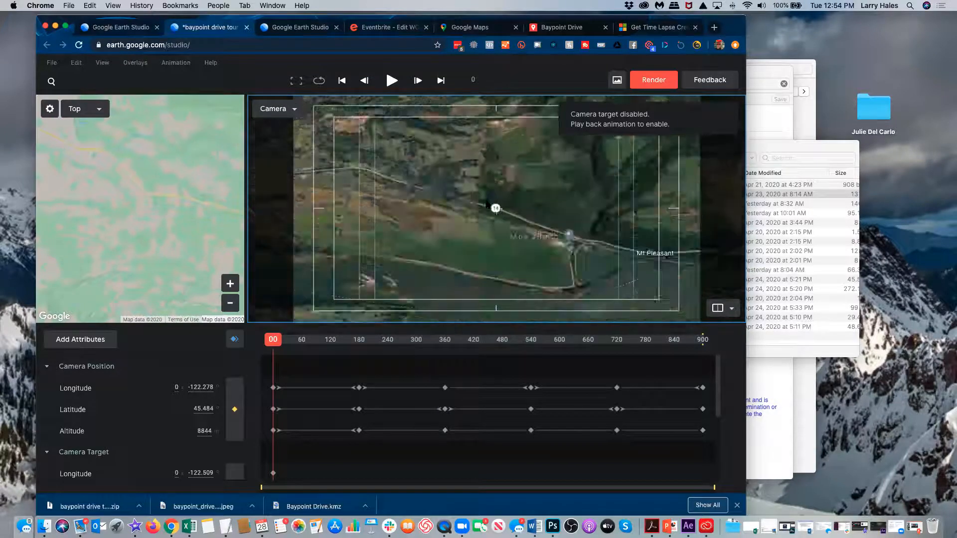
scroll(475, 200, up, 4)
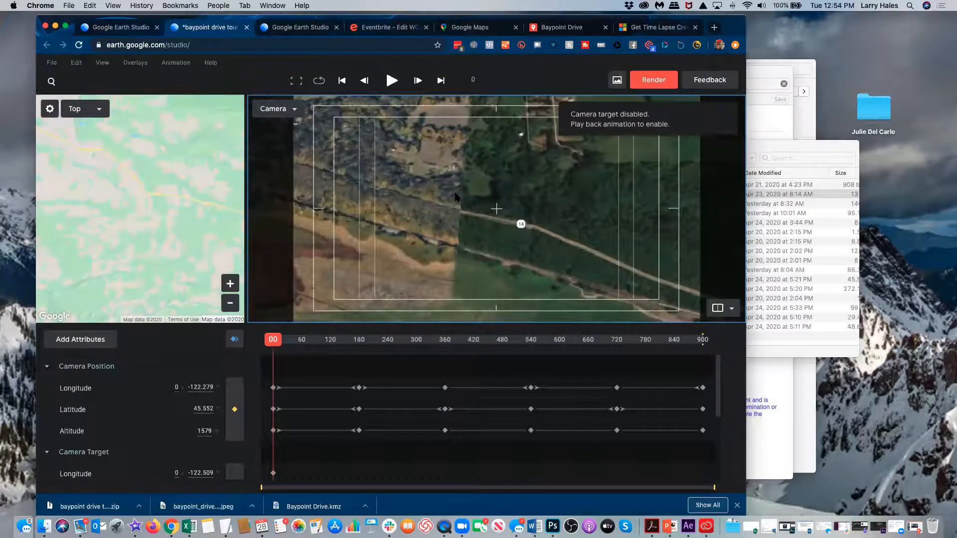
scroll(455, 198, up, 3)
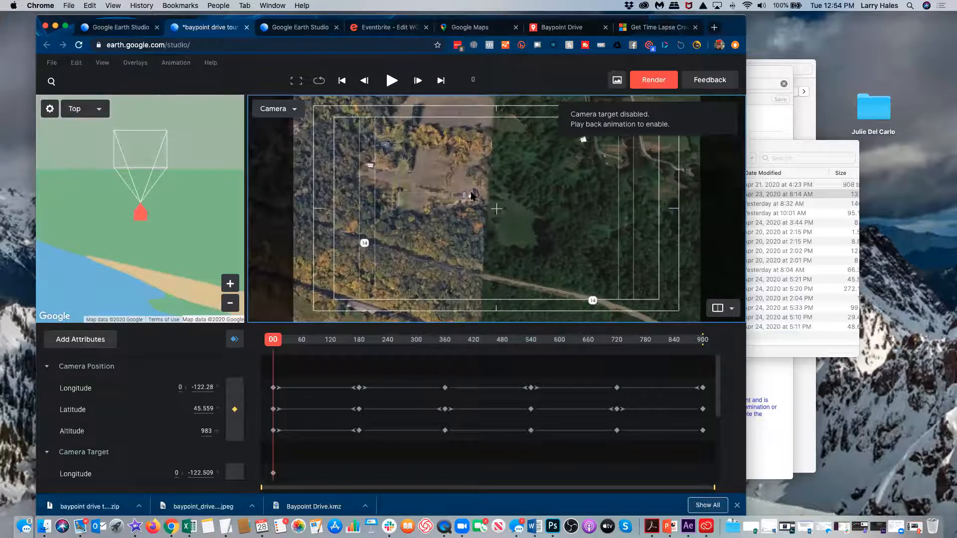
scroll(471, 196, up, 4)
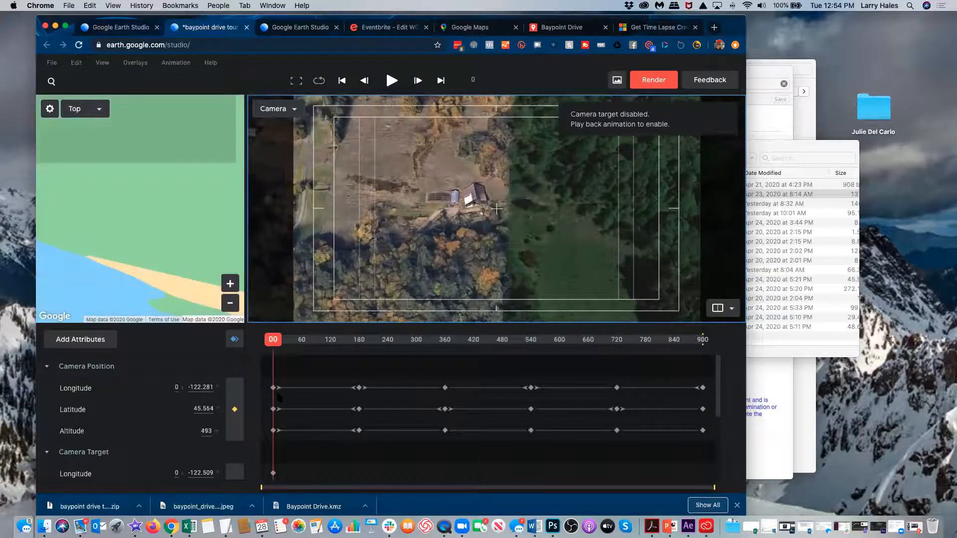
drag(208, 433, 192, 436)
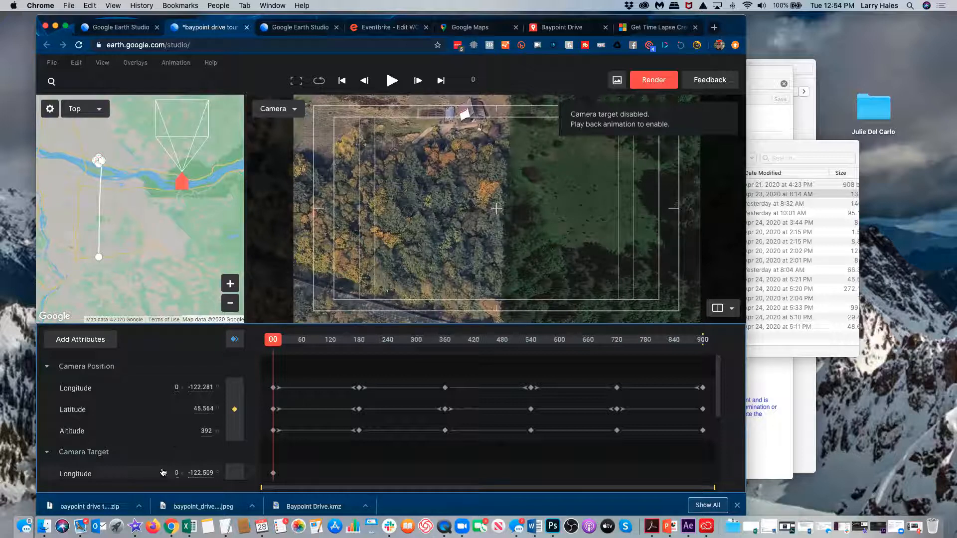
Step: Raise Camera Target Altitude to 208 and tilt the camera to about 71.4 degrees
scroll(164, 448, down, 1)
scroll(165, 448, down, 1)
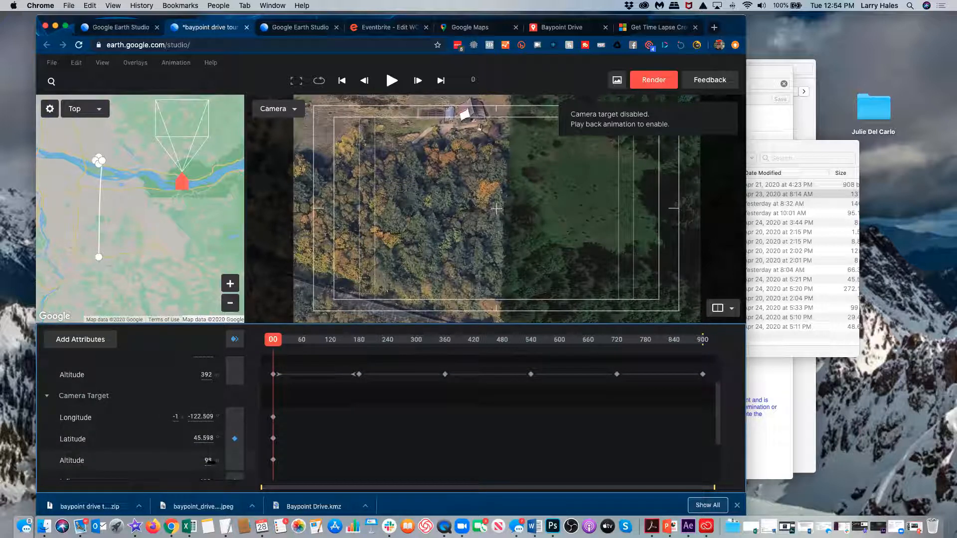
mouse_move(193, 464)
mouse_down()
mouse_move(258, 465)
mouse_move(204, 462)
mouse_up()
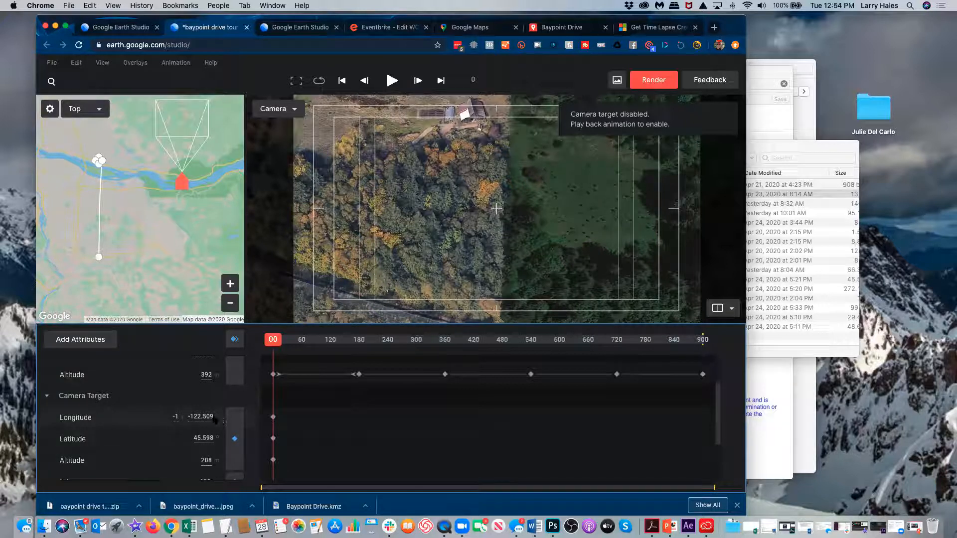
scroll(178, 425, down, 2)
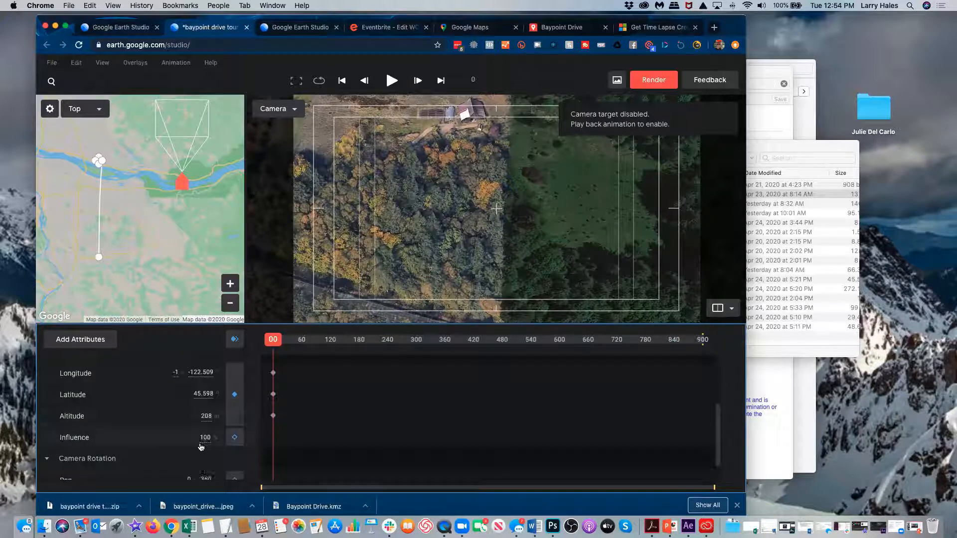
scroll(202, 446, down, 2)
drag(199, 464, 334, 454)
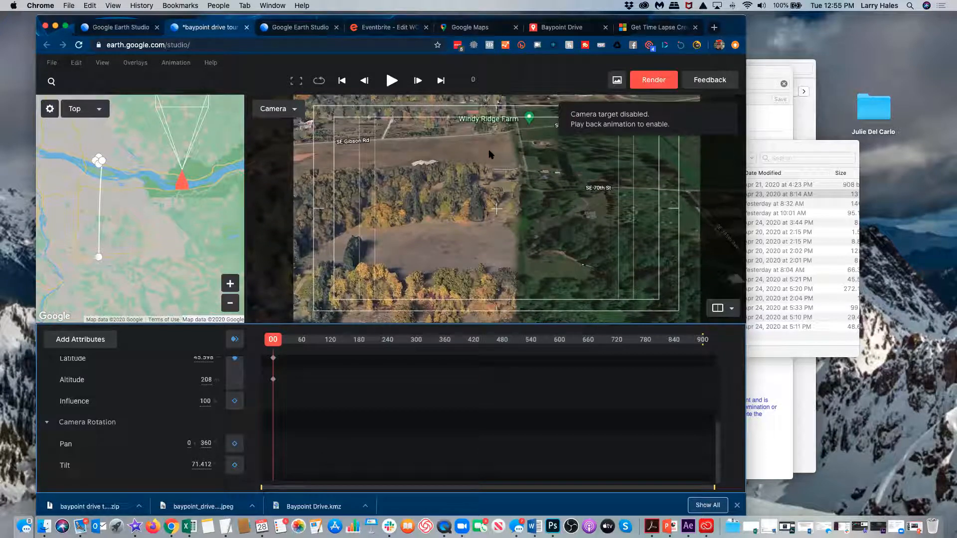
scroll(509, 178, down, 2)
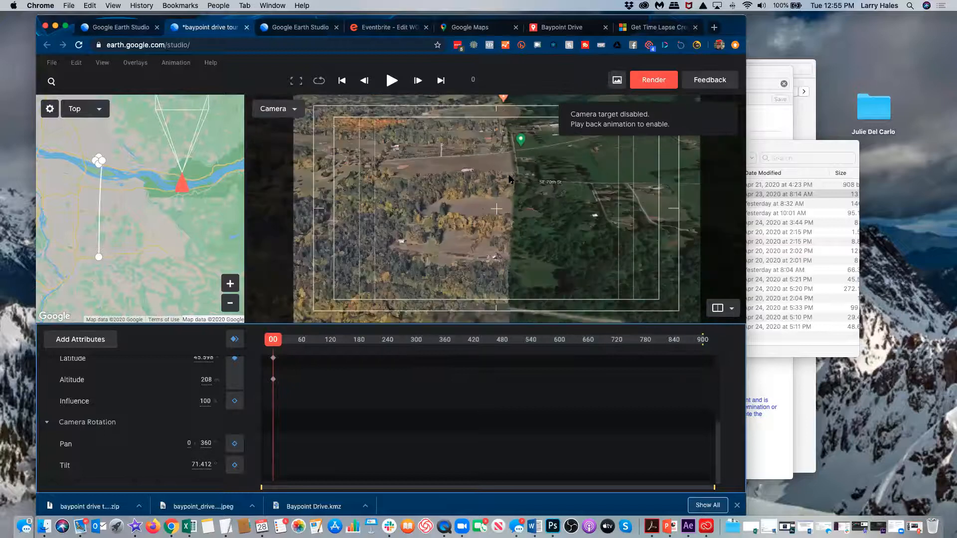
Step: Zoom out and pan toward Camas, Troutdale and Gresham to frame Government Island across the Columbia
scroll(509, 178, down, 3)
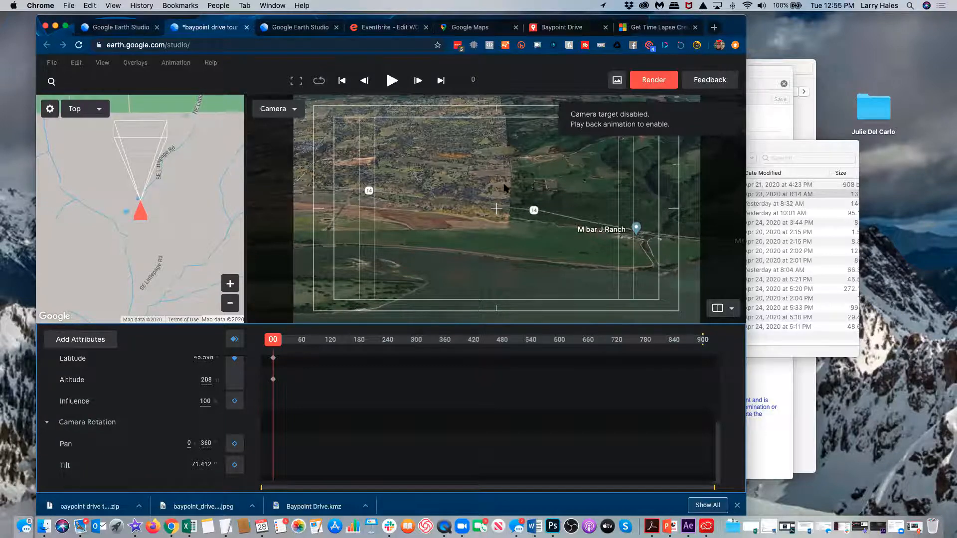
scroll(506, 189, down, 5)
scroll(505, 188, down, 4)
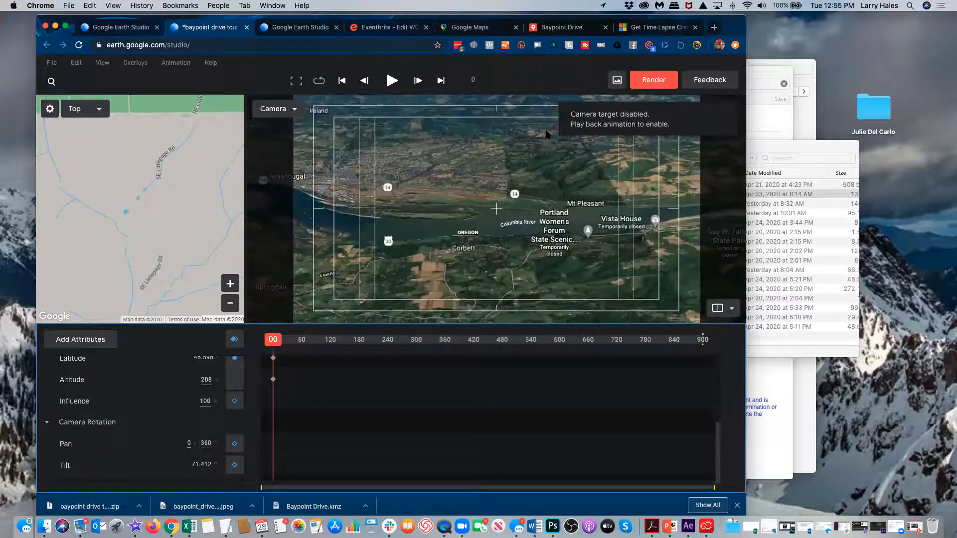
scroll(474, 201, down, 5)
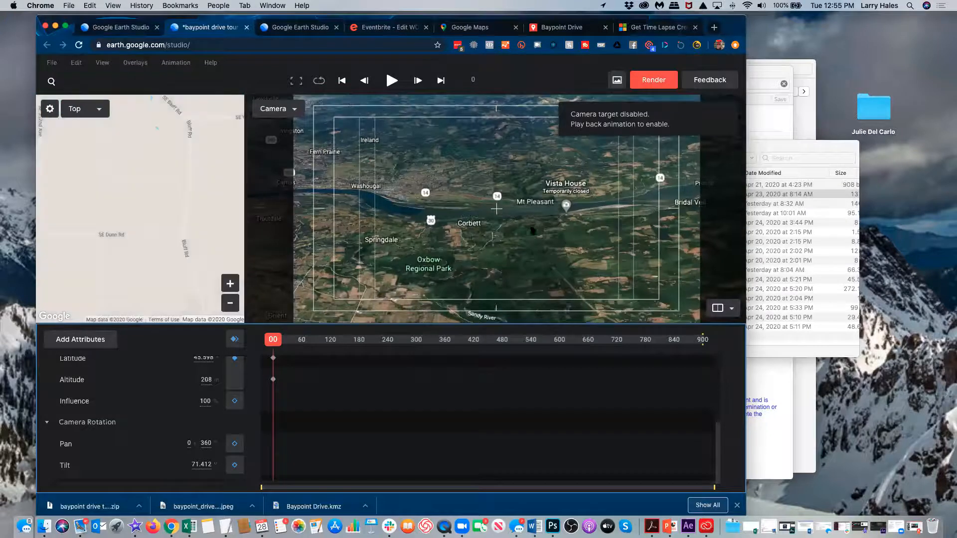
drag(533, 231, 572, 232)
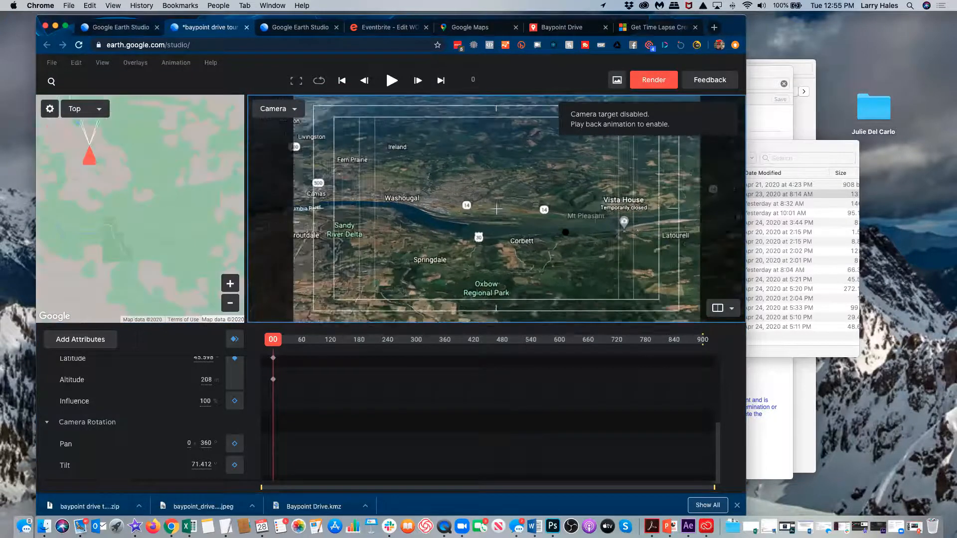
mouse_move(363, 263)
mouse_down()
mouse_move(480, 242)
mouse_move(592, 244)
mouse_up()
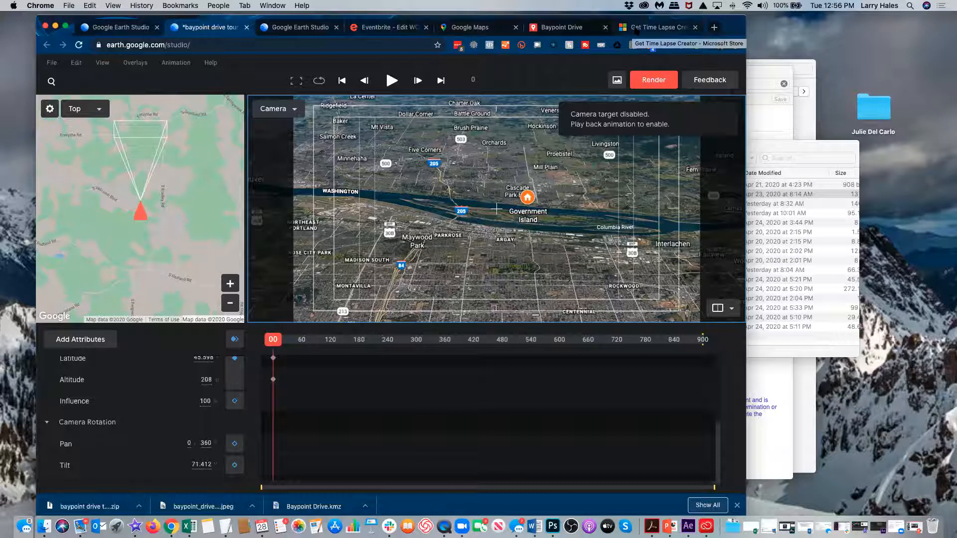
Step: Show the Microsoft Store listing for Time Lapse Creator with its 3.2-star reviews
click(636, 30)
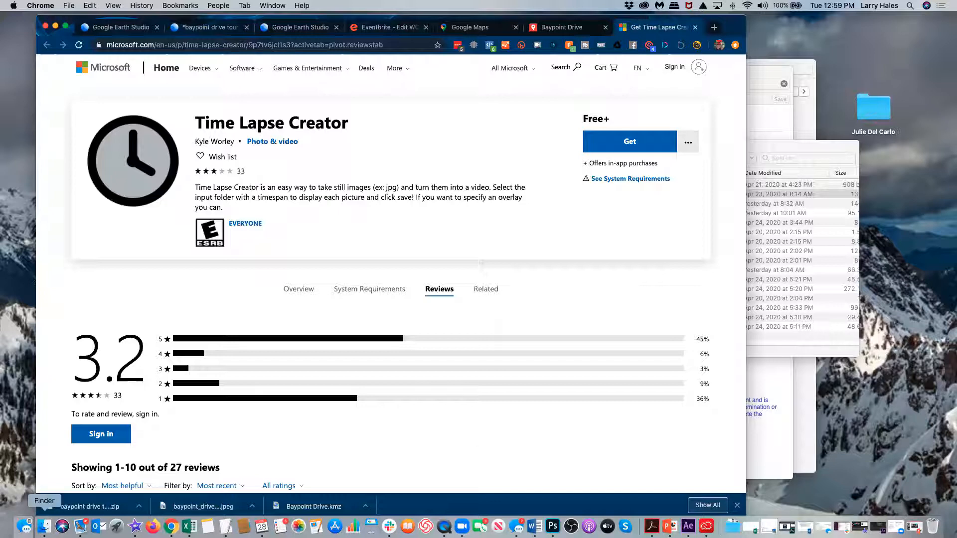
click(44, 526)
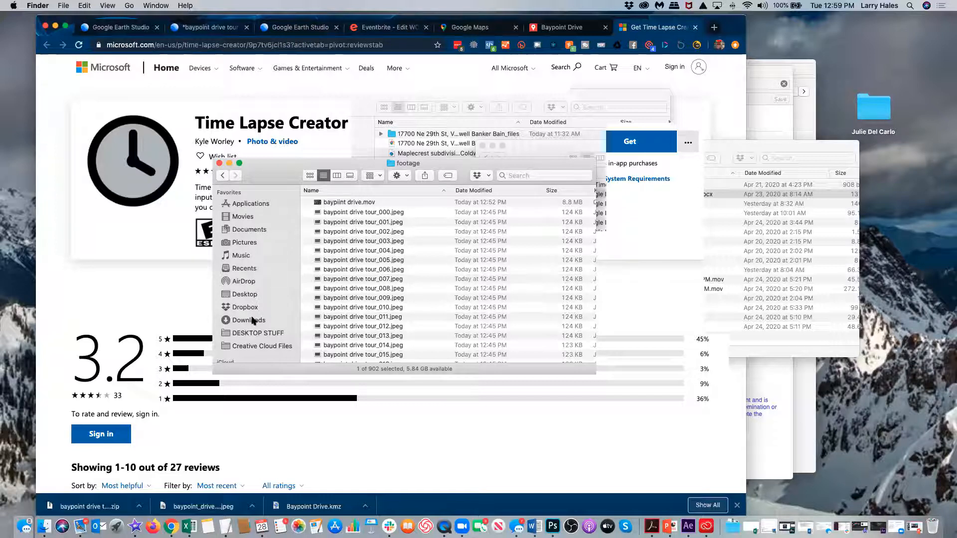
scroll(347, 252, down, 3)
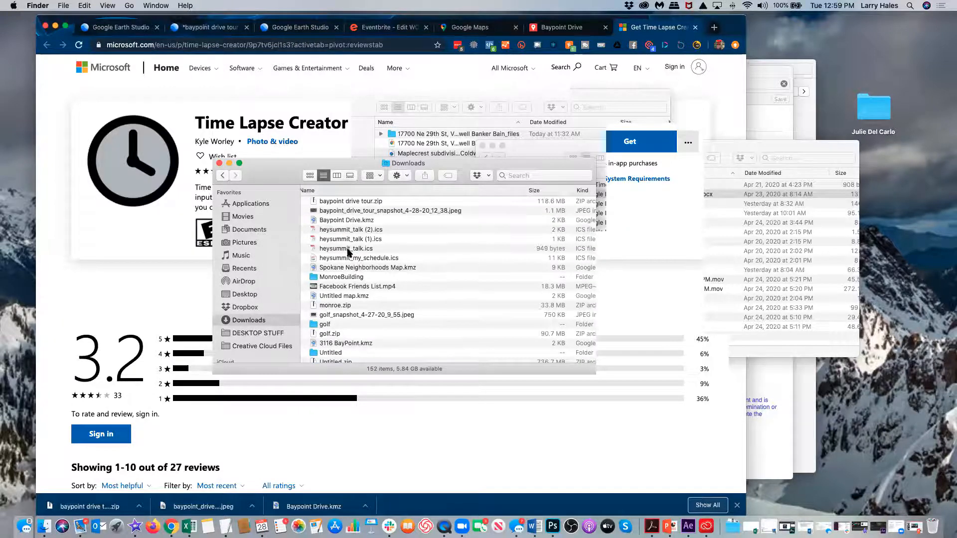
click(350, 239)
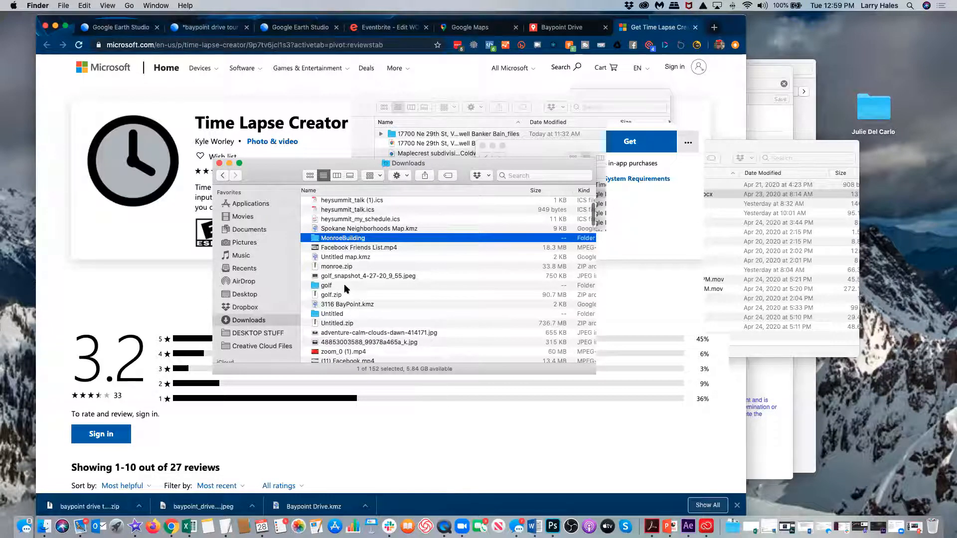
scroll(344, 283, down, 10)
scroll(346, 289, down, 4)
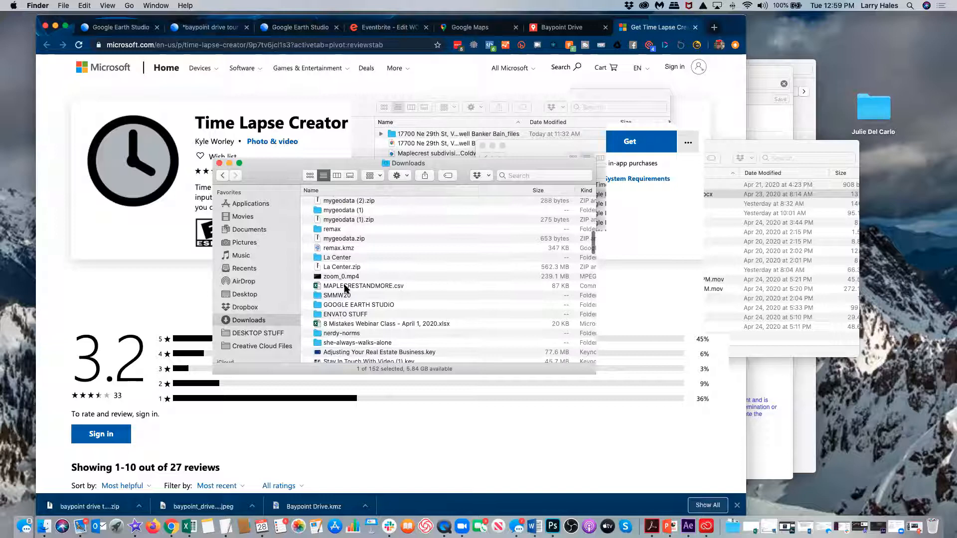
scroll(346, 288, down, 1)
double_click(339, 250)
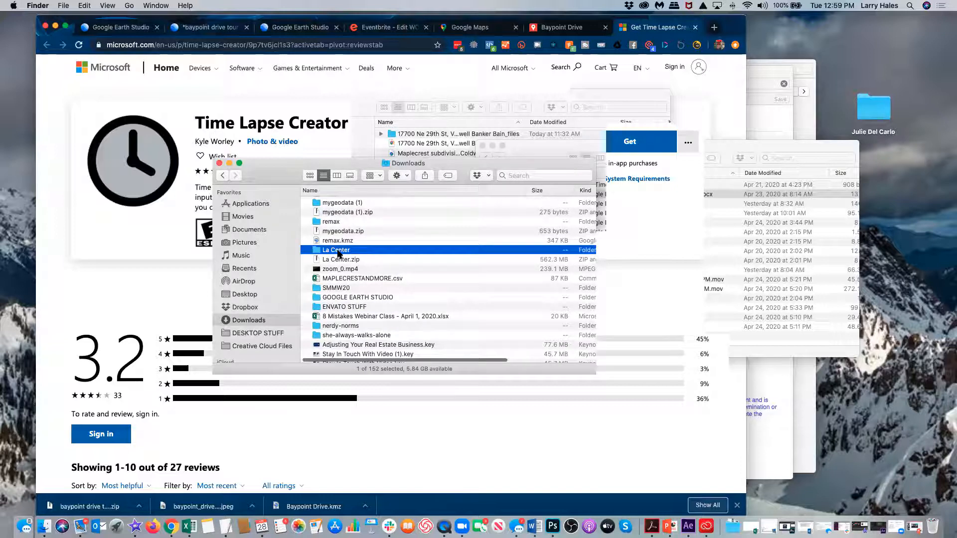
click(337, 202)
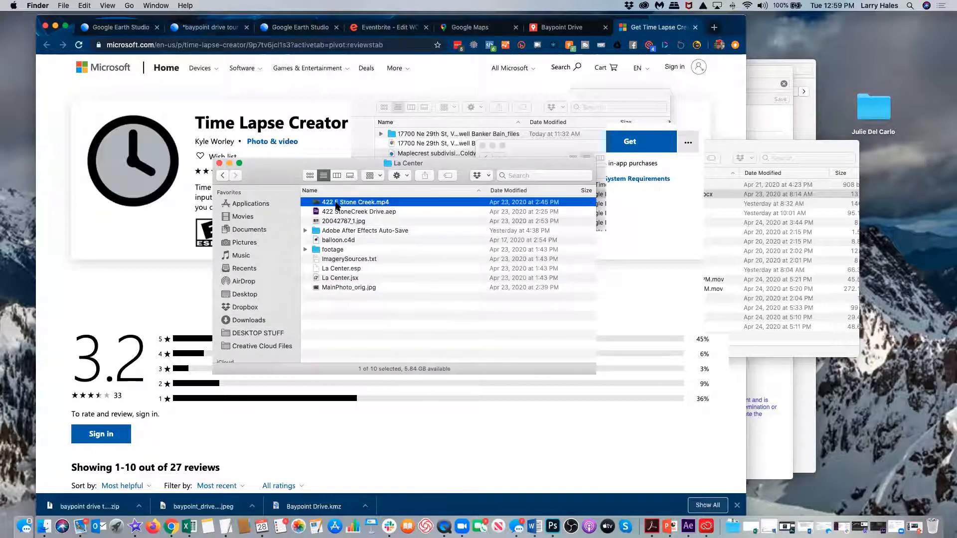
key(space)
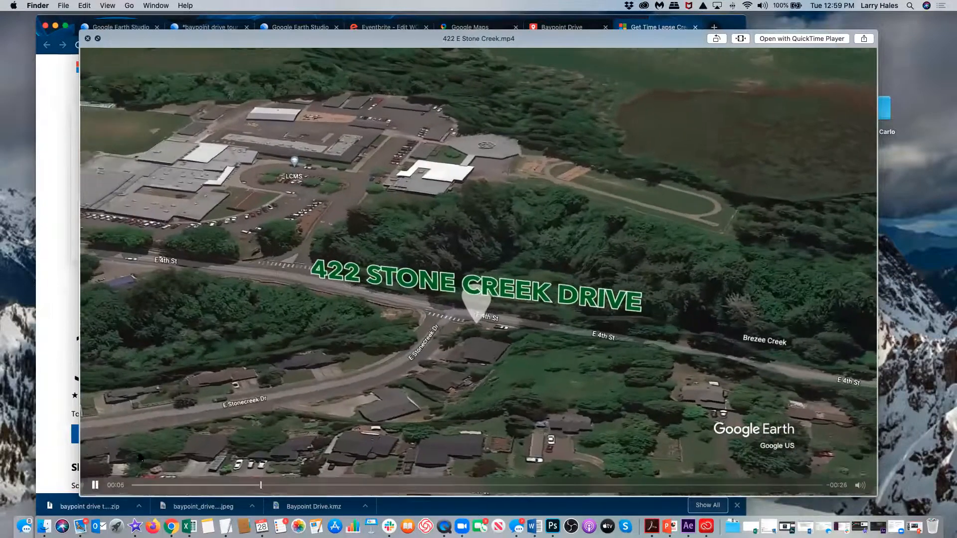
click(95, 485)
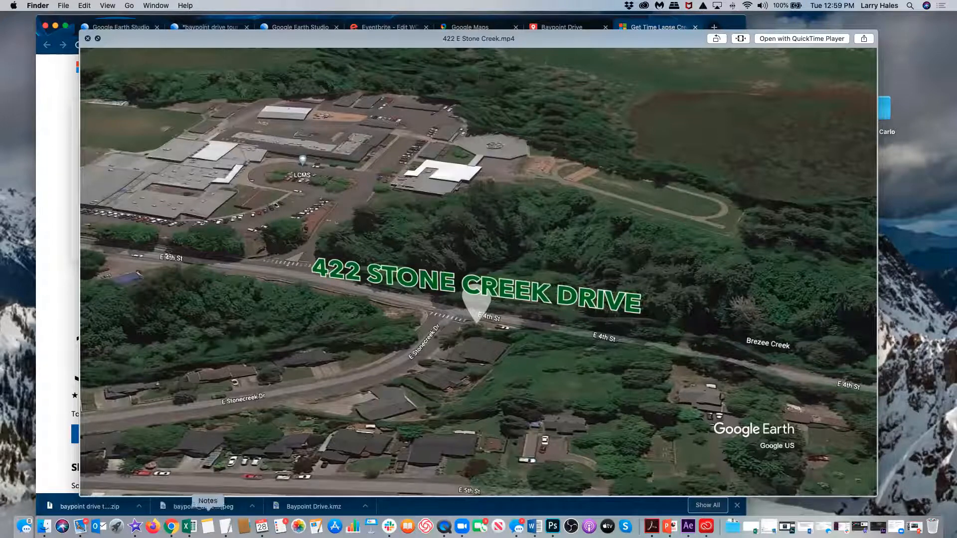
mouse_move(262, 486)
mouse_down()
mouse_move(302, 486)
mouse_move(274, 486)
mouse_up()
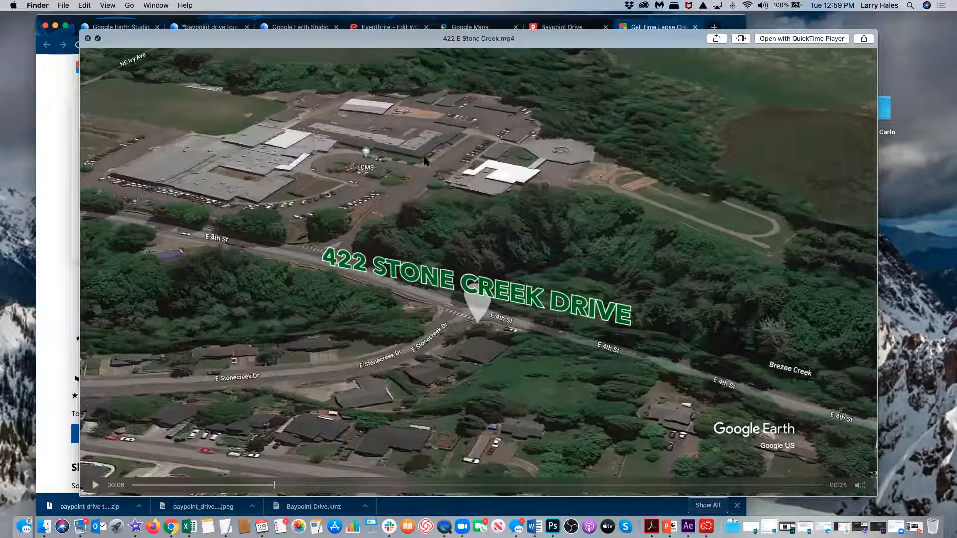
drag(275, 486, 422, 488)
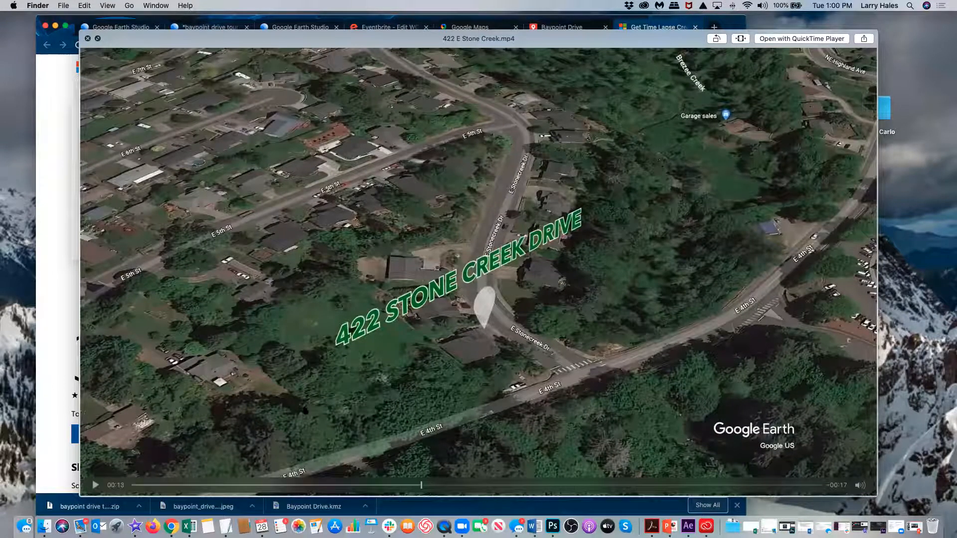
drag(423, 488, 312, 485)
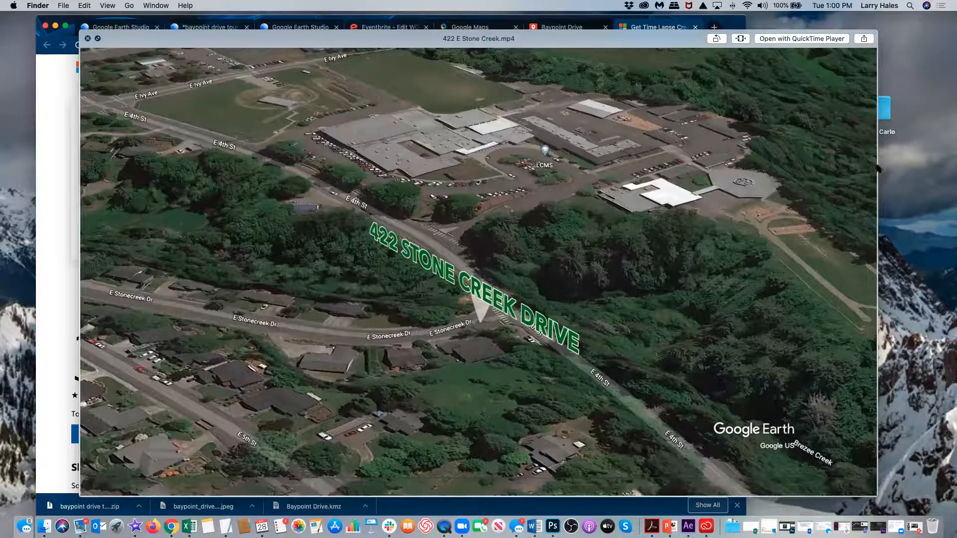